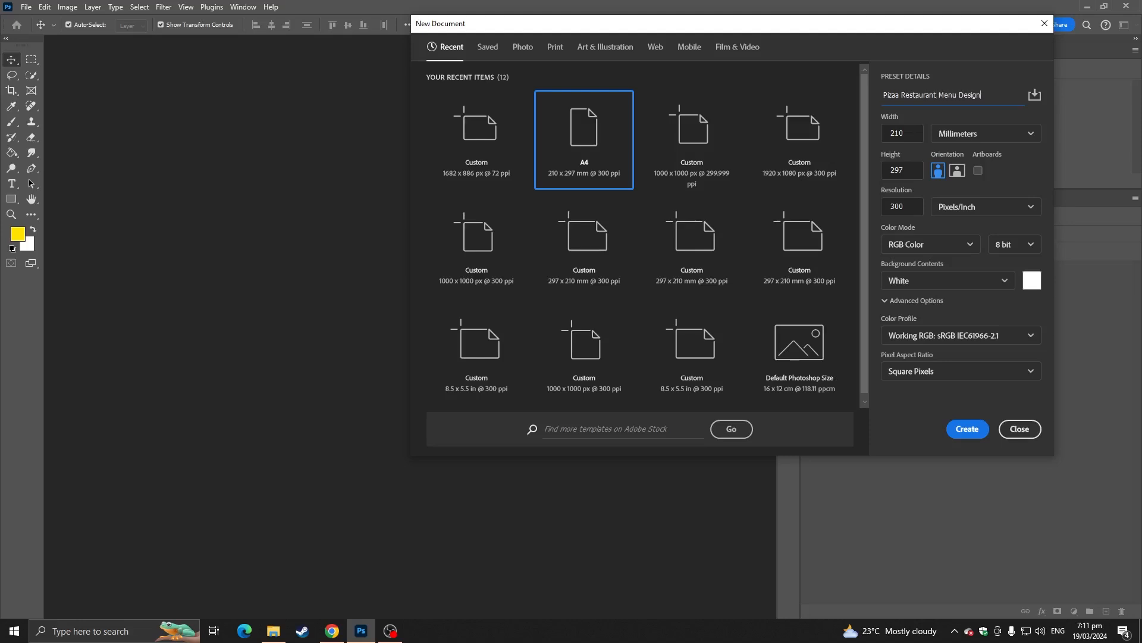
# Step: Create the A4 document at 300 ppi, then move the placed pizza photo down to the page's lower edge and commit it
pyautogui.click(966, 428)
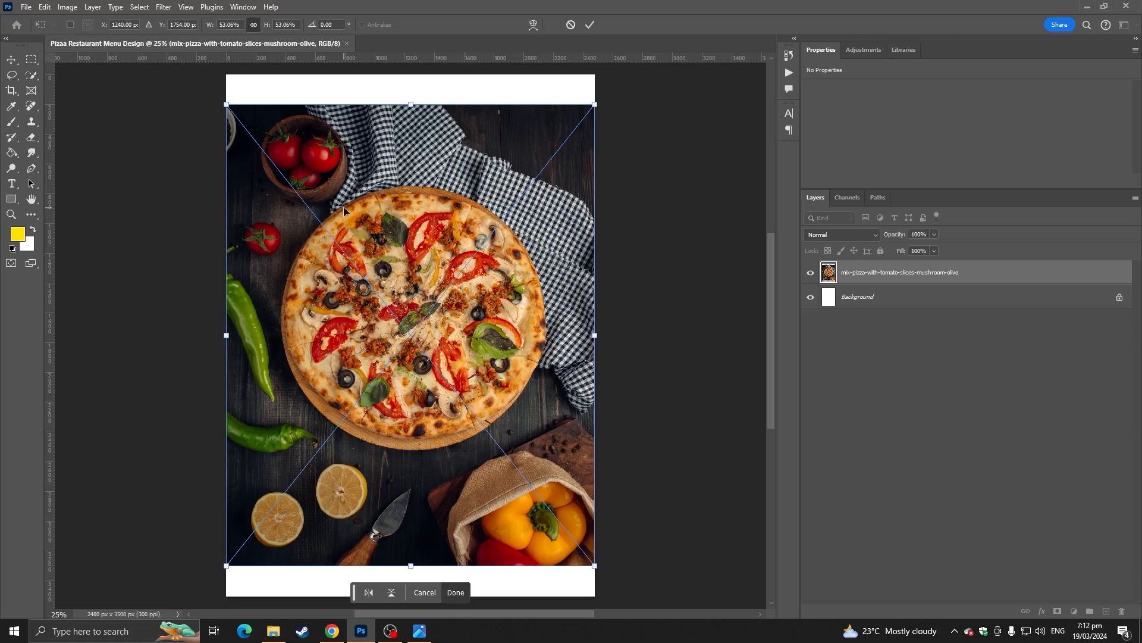
pyautogui.moveTo(344, 210); pyautogui.dragTo(349, 238)
pyautogui.press('Return')
pyautogui.click(625, 247)
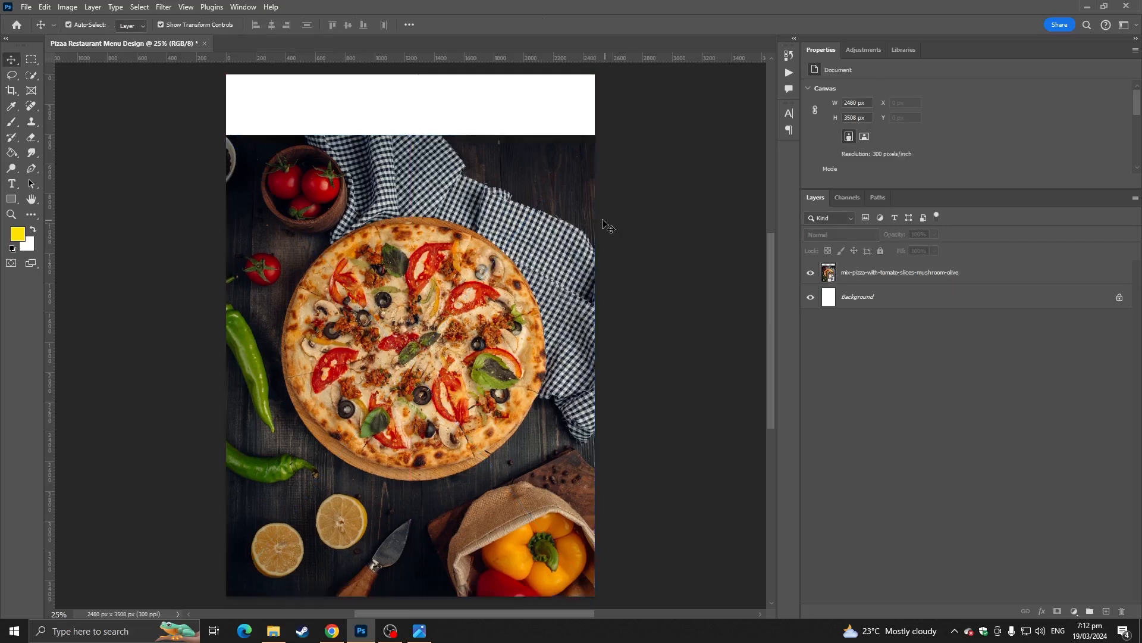
# Step: Draw a rectangle about 2560 × 3614 px that covers the whole page
pyautogui.scroll(-2, 605, 225)
pyautogui.scroll(1, 368, 231)
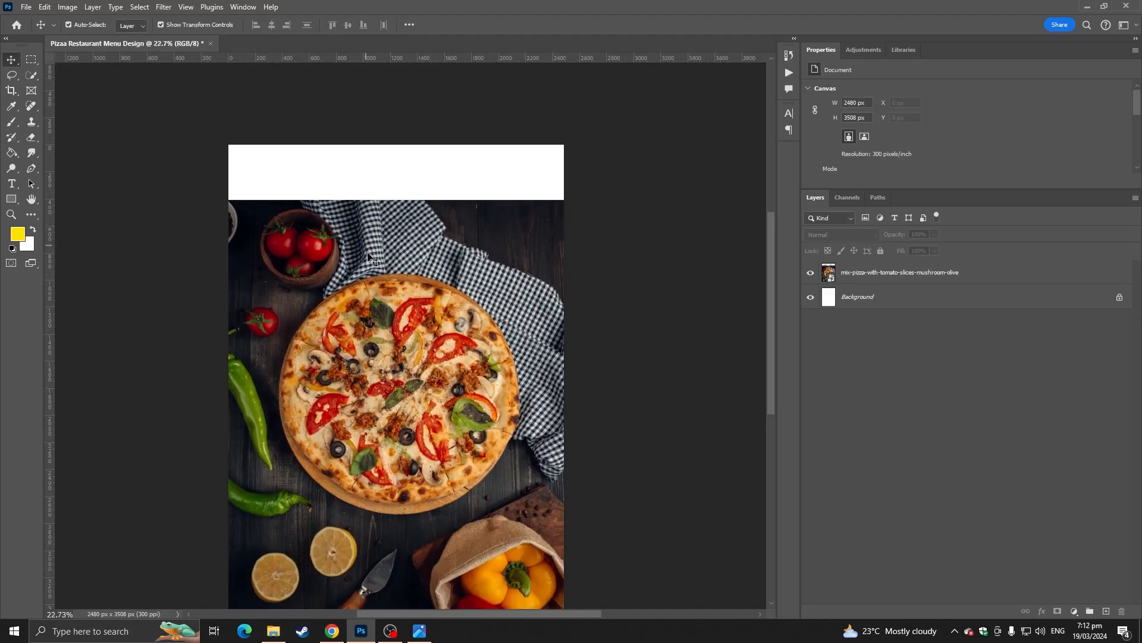
pyautogui.scroll(-3, 381, 325)
pyautogui.scroll(2, 392, 333)
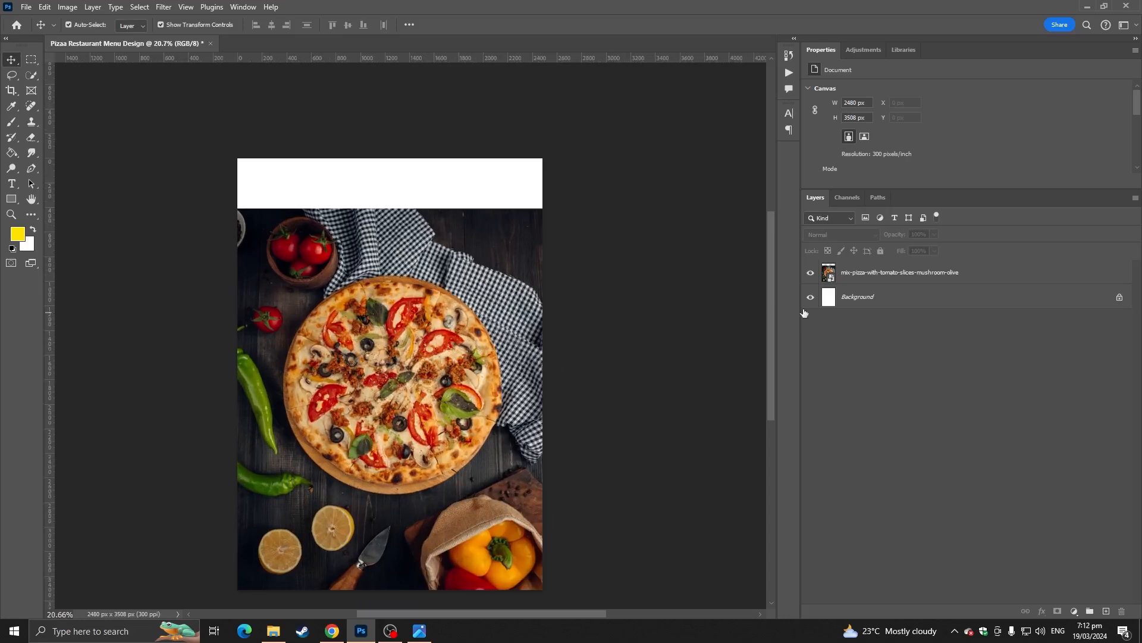
pyautogui.click(11, 204)
pyautogui.click(60, 199)
pyautogui.moveTo(234, 151); pyautogui.dragTo(555, 593)
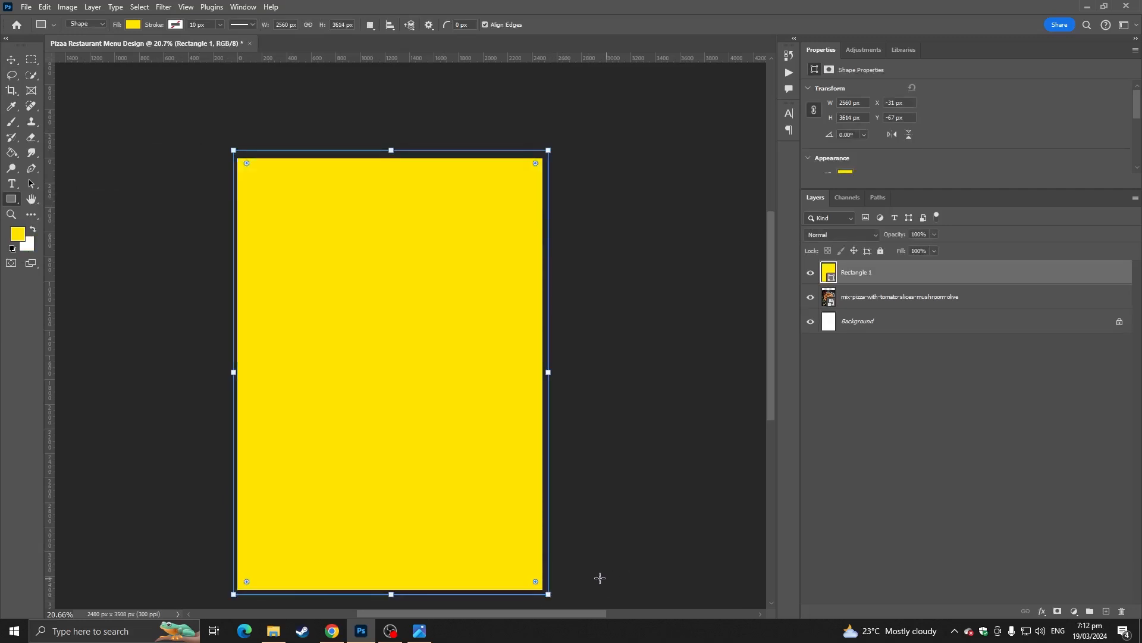
# Step: Change the page-covering rectangle's fill to black (000000)
pyautogui.doubleClick(829, 273)
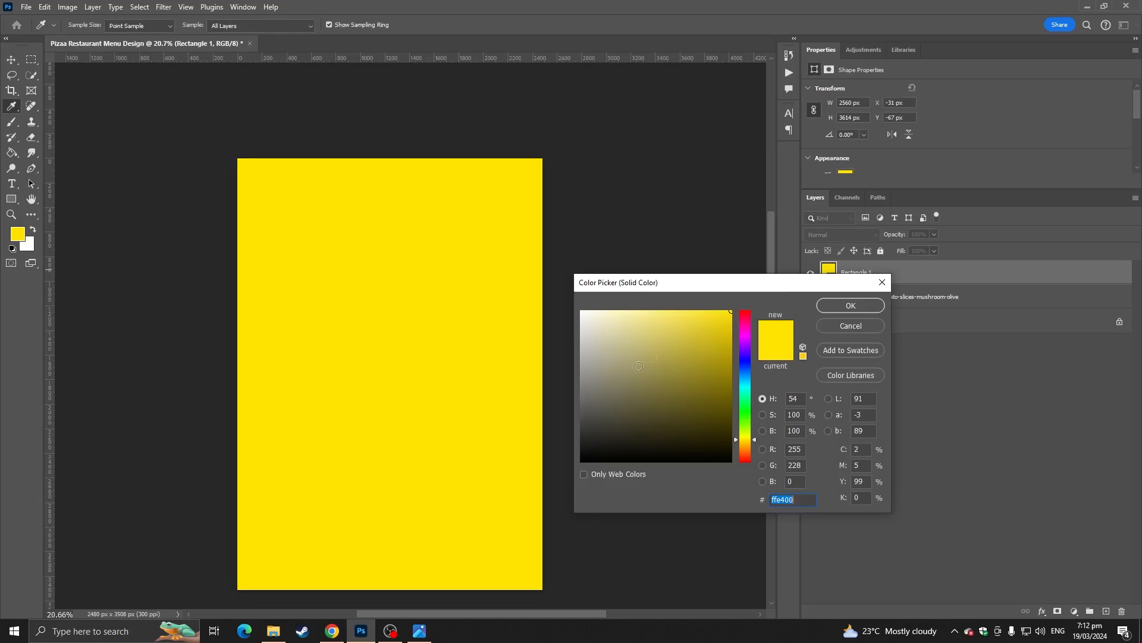
pyautogui.click(582, 461)
pyautogui.click(851, 309)
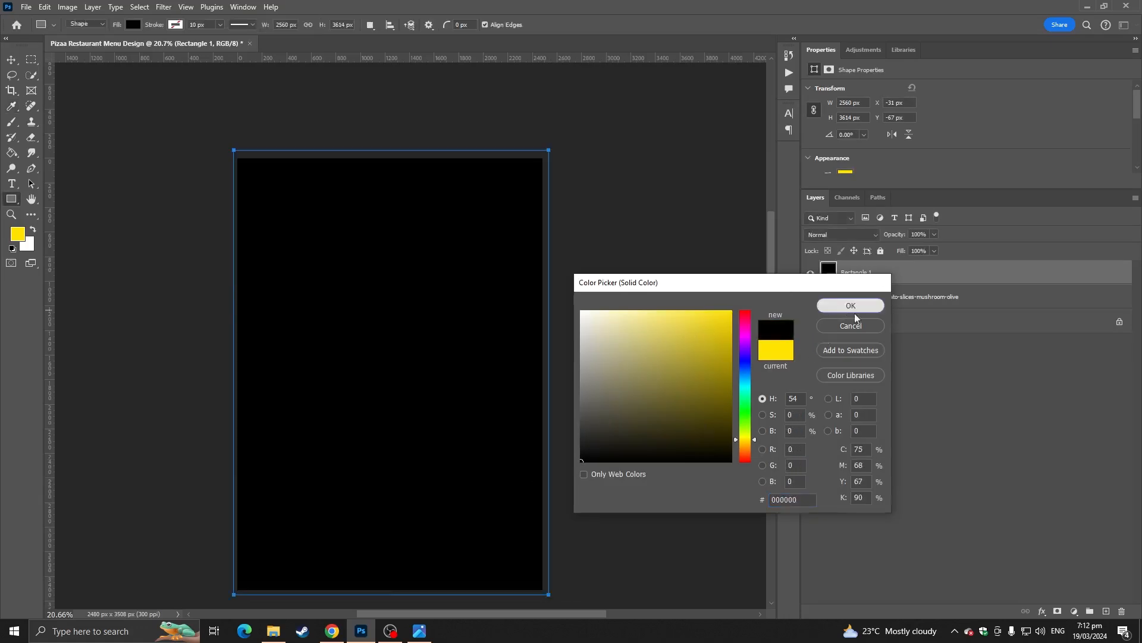
# Step: Delete the white Background layer and add a layer mask to the black rectangle
pyautogui.click(876, 323)
pyautogui.press('Delete')
pyautogui.rightClick(857, 275)
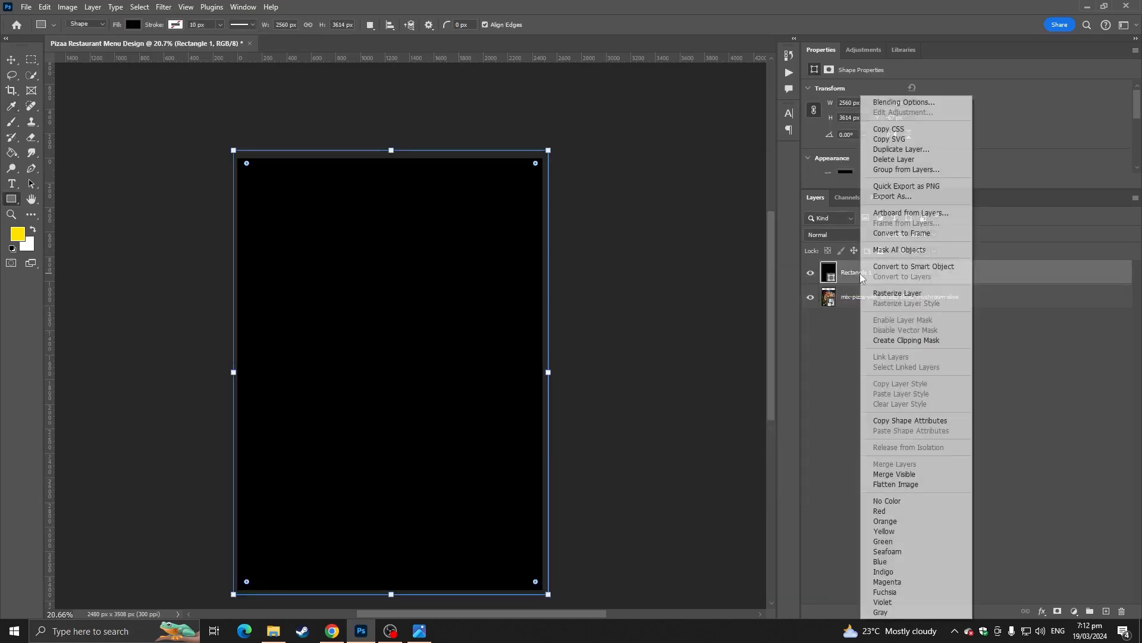
pyautogui.click(834, 277)
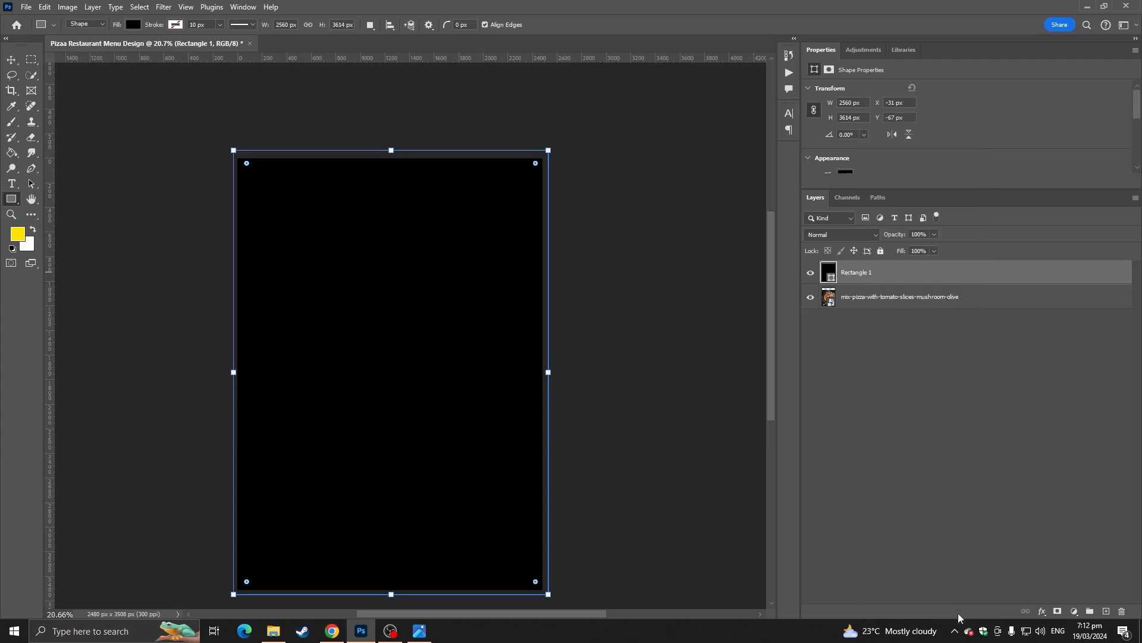
pyautogui.click(1059, 609)
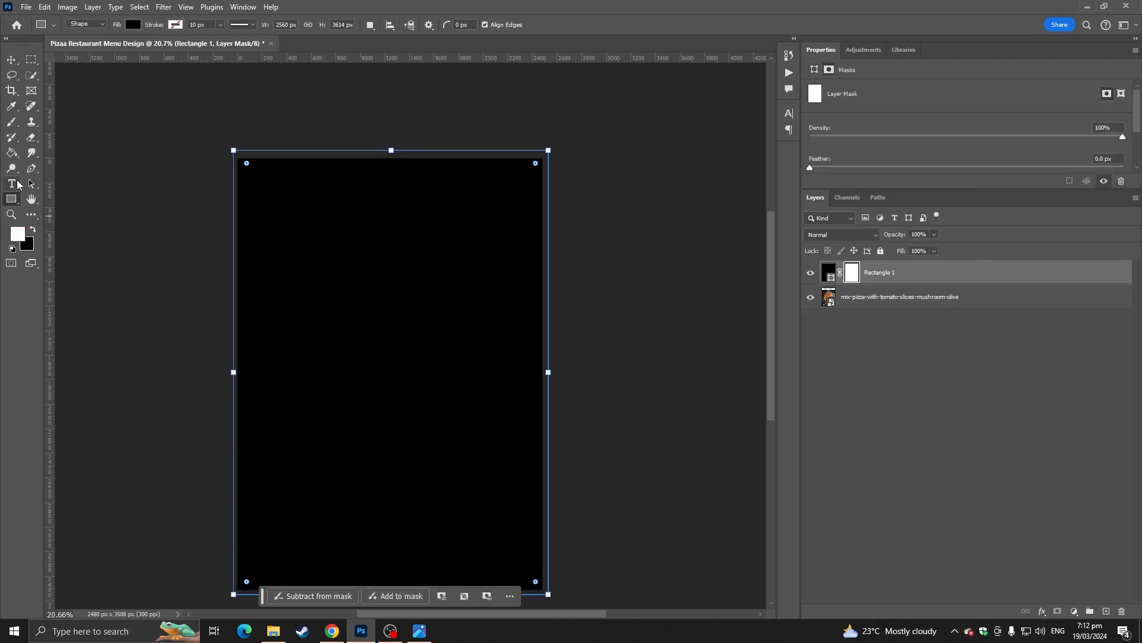
# Step: Set up the Brush tool with the Soft Round tip at 800 px and 0% hardness
pyautogui.click(13, 154)
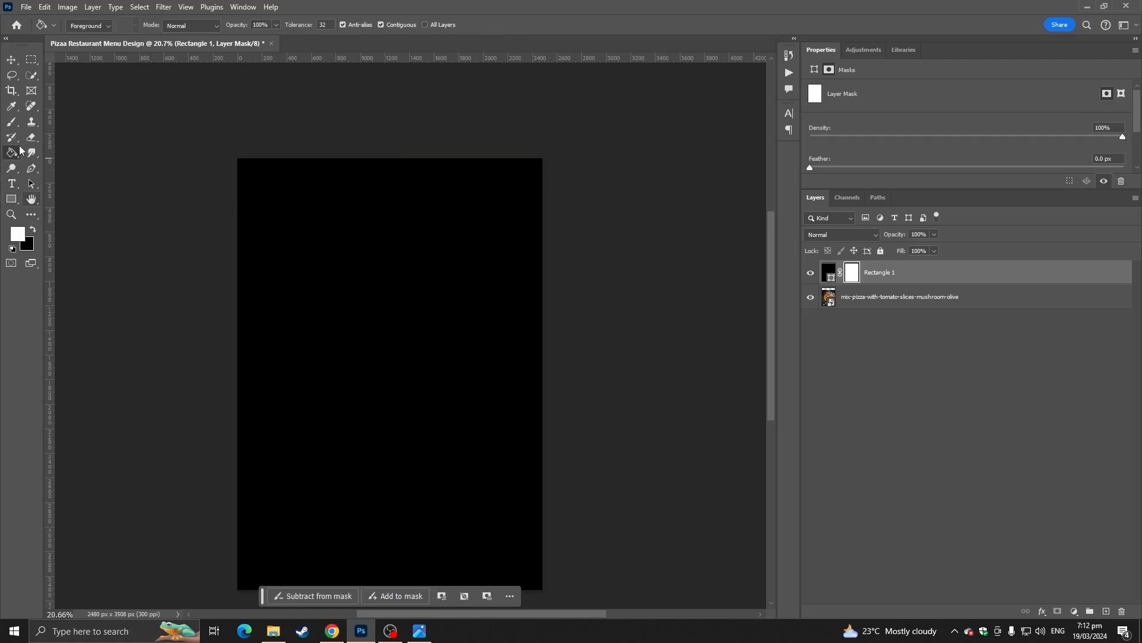
pyautogui.rightClick(13, 128)
pyautogui.click(58, 126)
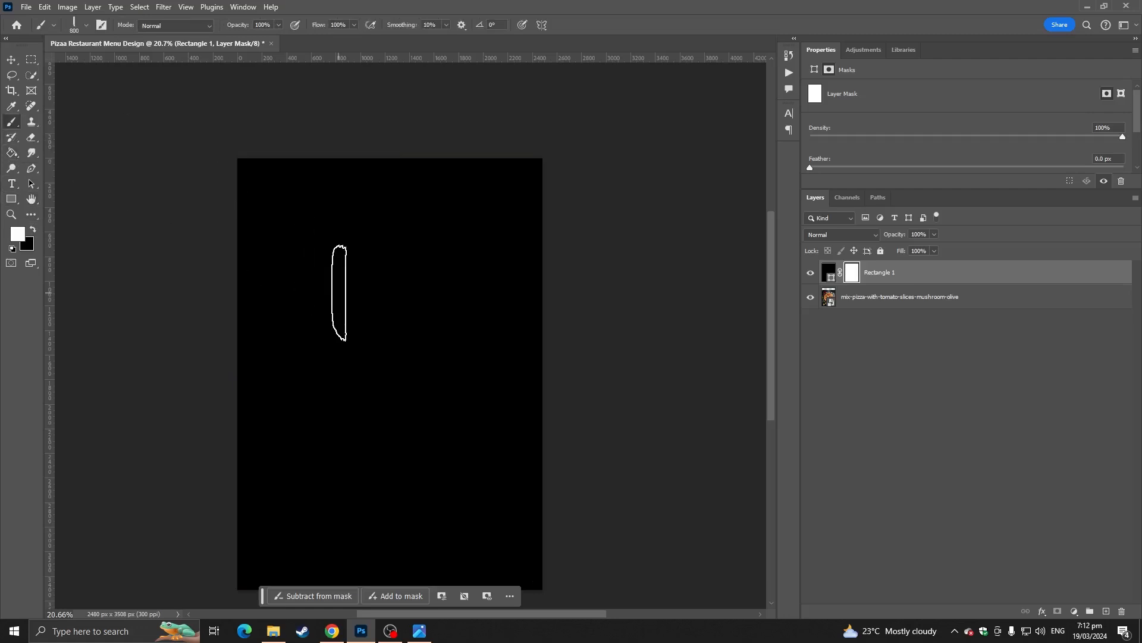
pyautogui.rightClick(339, 292)
pyautogui.doubleClick(457, 398)
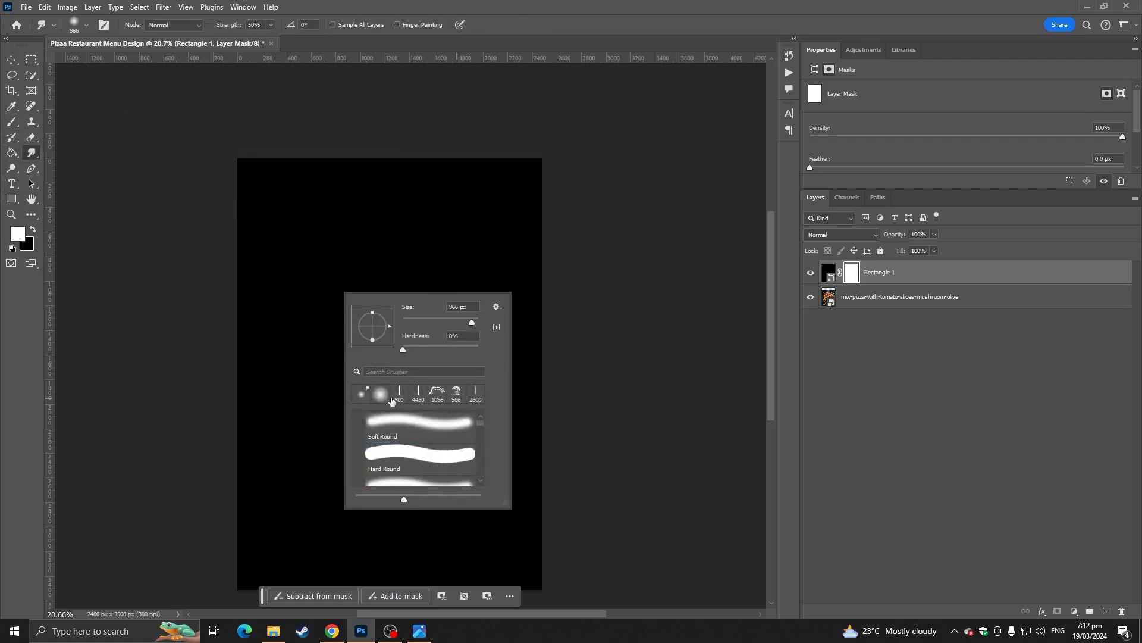
pyautogui.click(379, 400)
pyautogui.click(450, 7)
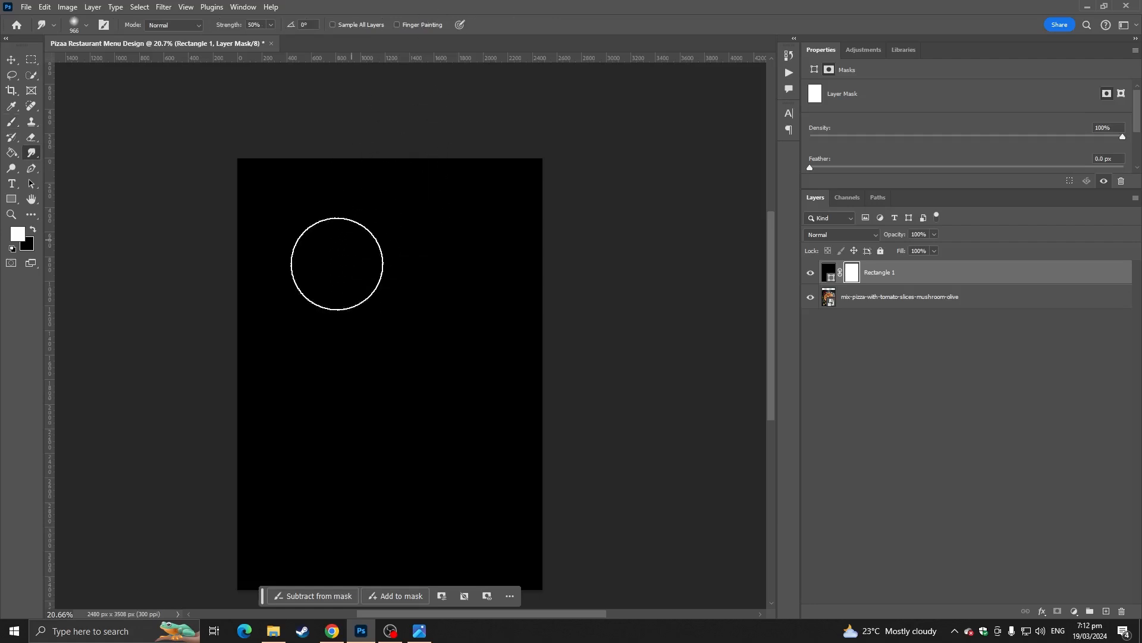
pyautogui.click(13, 123)
pyautogui.rightClick(370, 334)
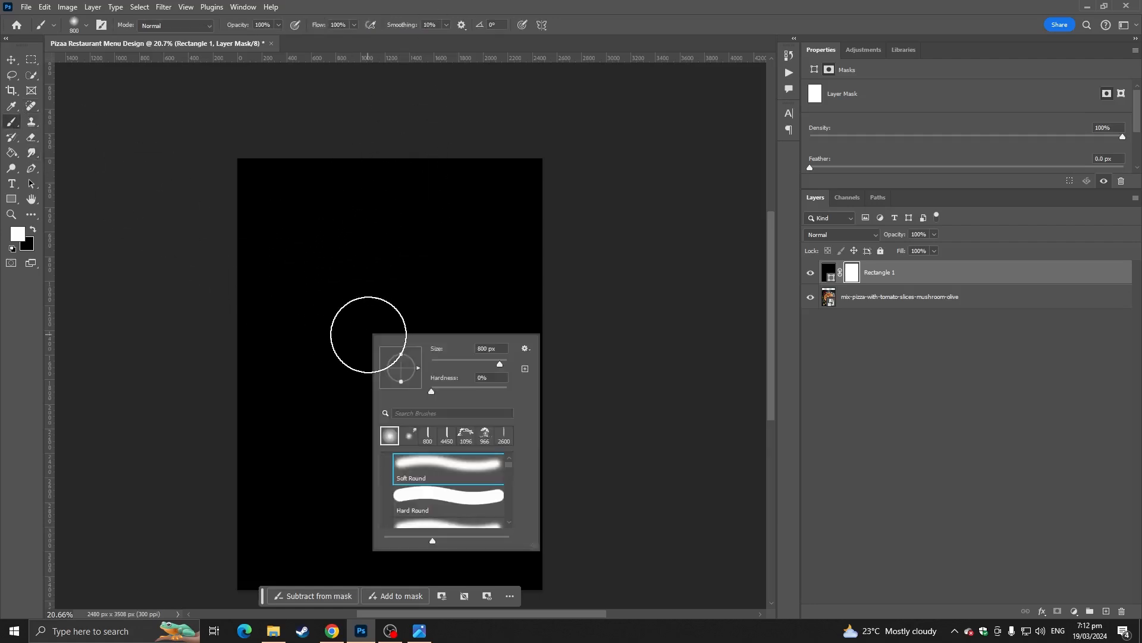
pyautogui.doubleClick(415, 461)
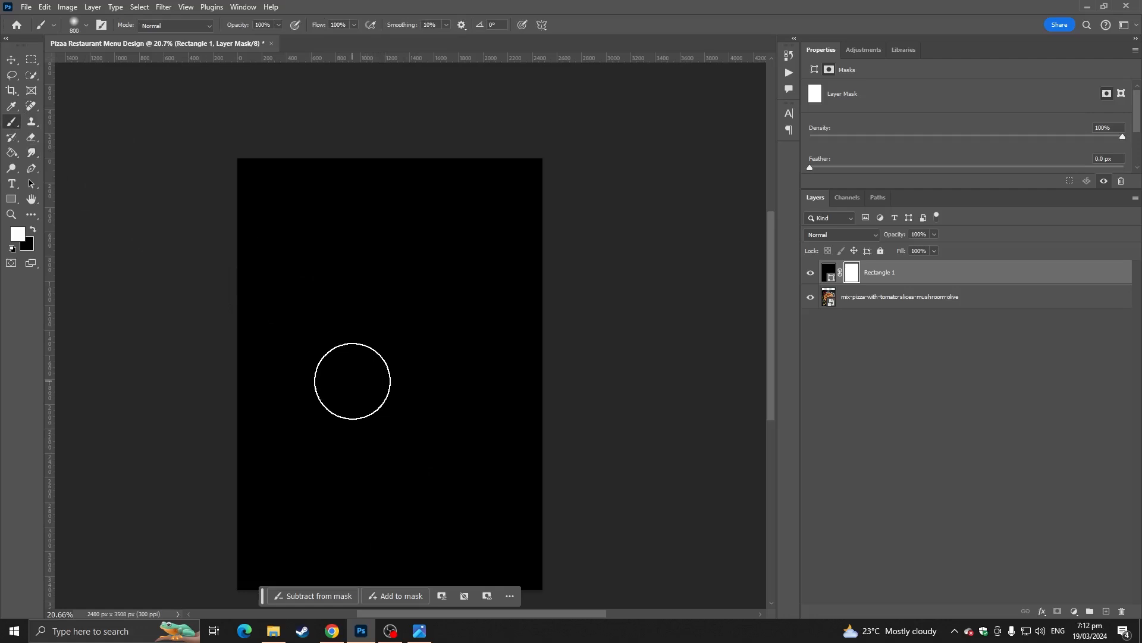
# Step: Enlarge the soft brush to 2700 px and make black the foreground color
pyautogui.press(']')
pyautogui.press(']')
pyautogui.press(']')
pyautogui.press(']')
pyautogui.press(']')
pyautogui.press(']')
pyautogui.press(']')
pyautogui.press(']')
pyautogui.press(']')
pyautogui.press(']')
pyautogui.press(']')
pyautogui.press(']')
pyautogui.press(']')
pyautogui.press(']')
pyautogui.press(']')
pyautogui.press(']')
pyautogui.press(']')
pyautogui.press(']')
pyautogui.press(']')
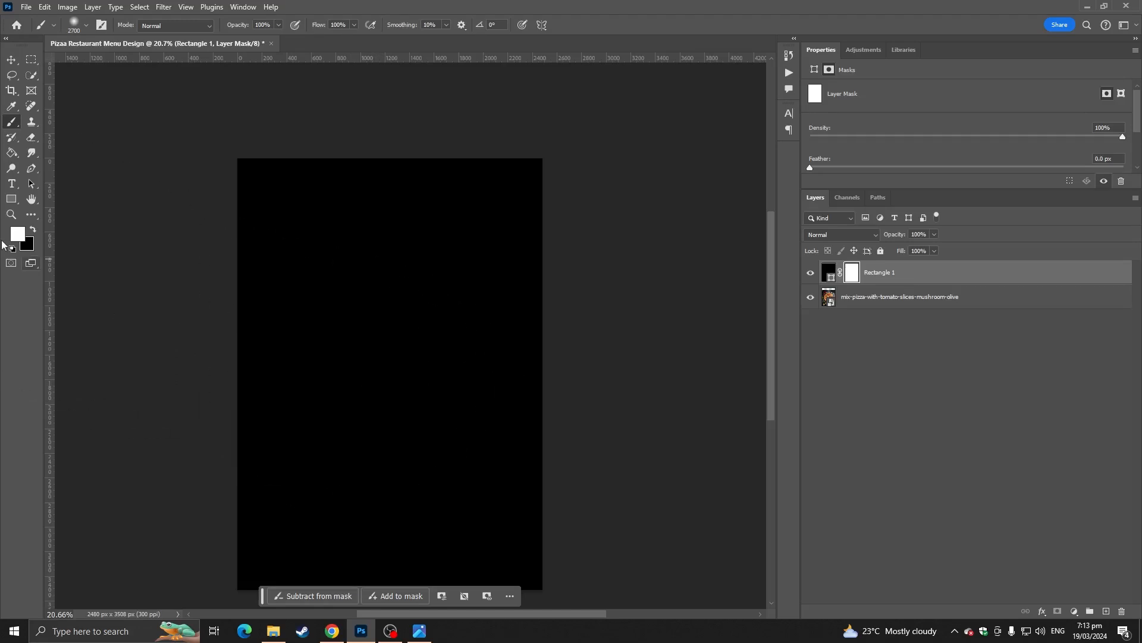
pyautogui.click(33, 232)
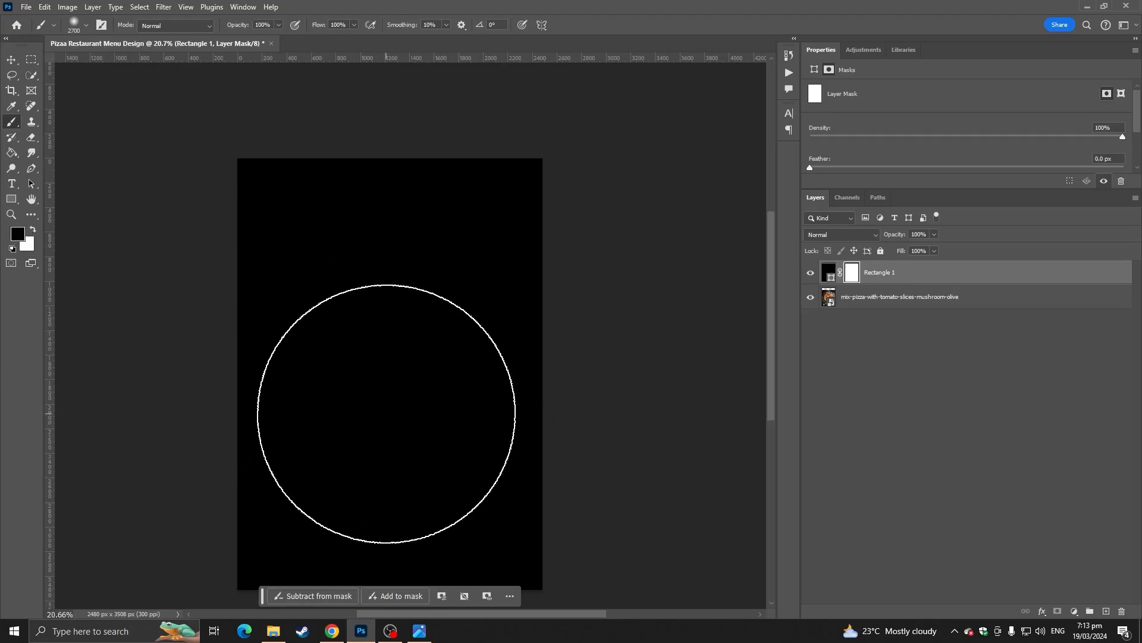
# Step: Dab black on the rectangle's layer mask over the pizza to reveal the photo with softly darkened edges
pyautogui.click(386, 414)
pyautogui.hotkey('ctrl', 'z')
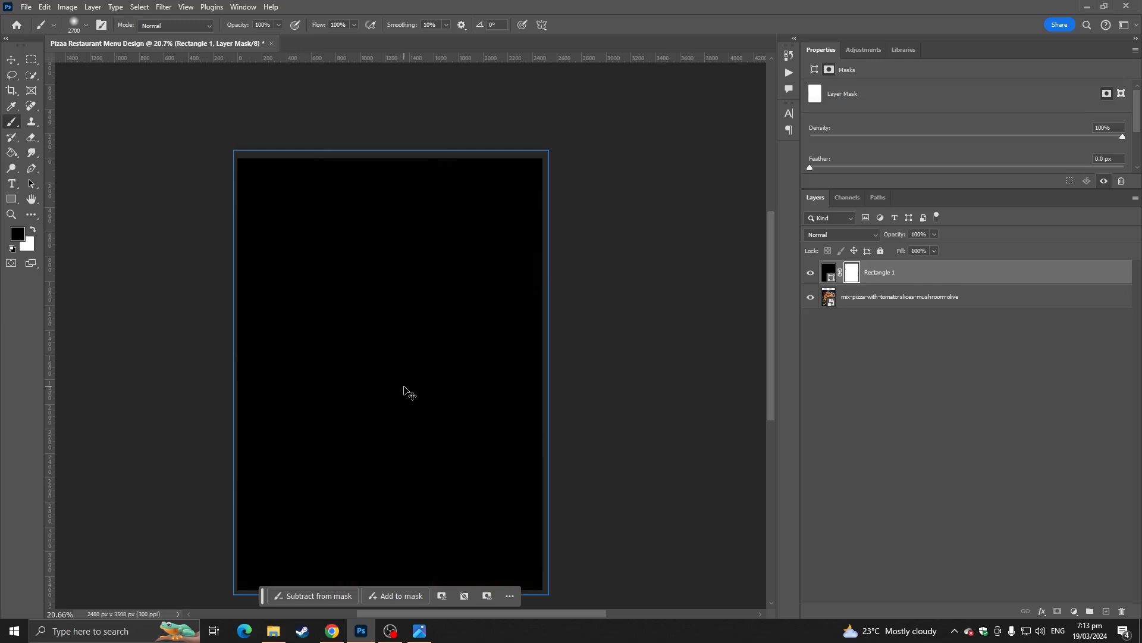
pyautogui.click(397, 418)
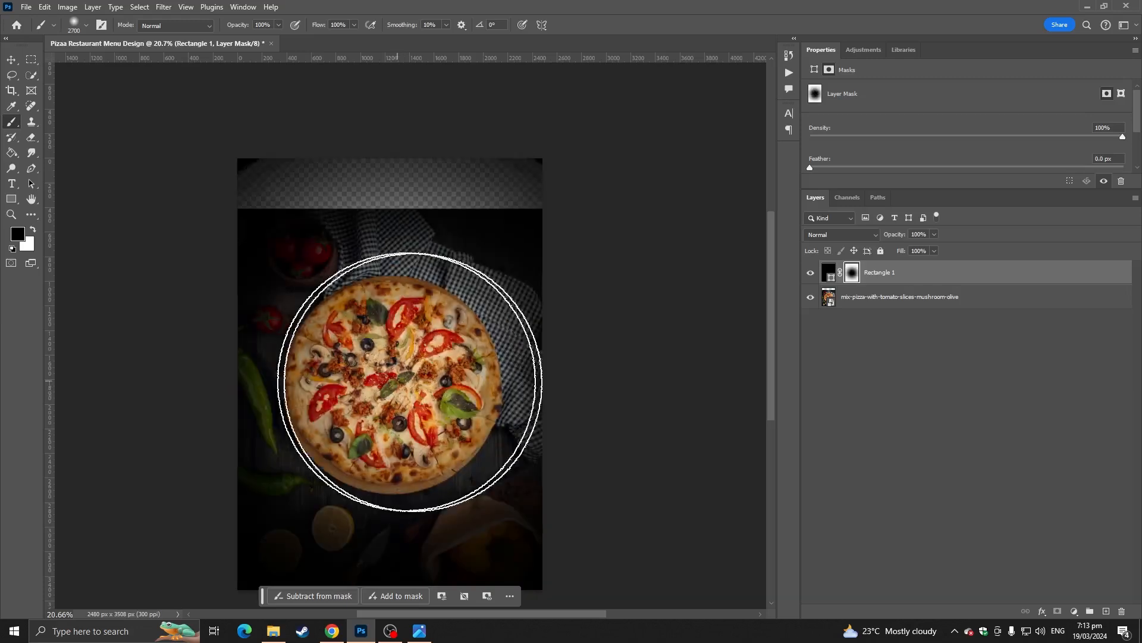
pyautogui.scroll(-3, 677, 407)
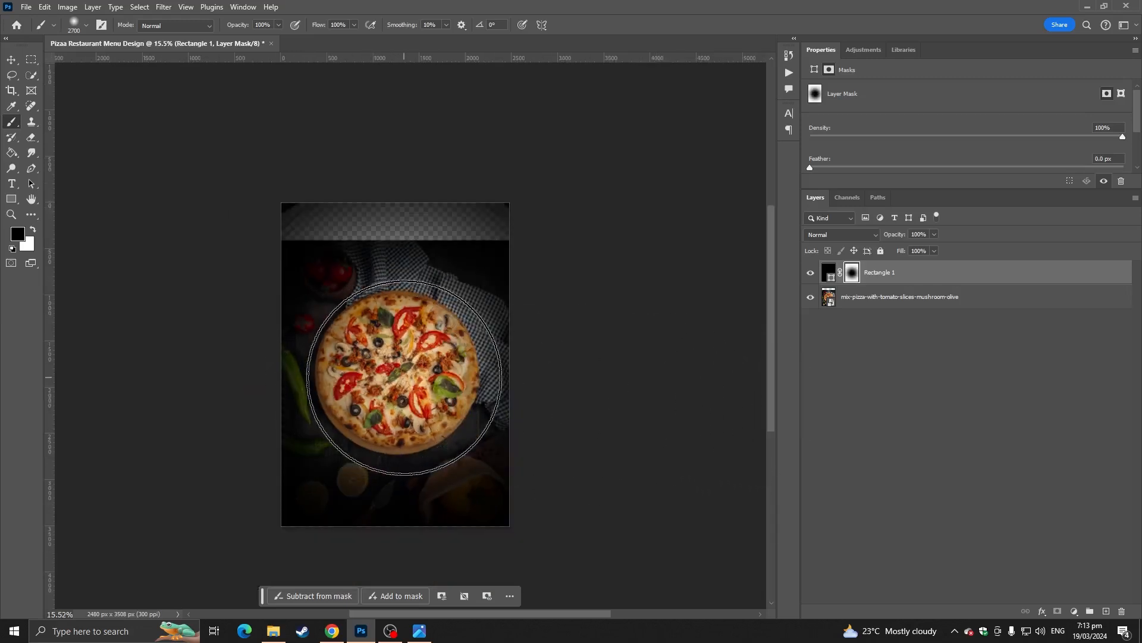
pyautogui.click(404, 377)
pyautogui.scroll(3, 547, 383)
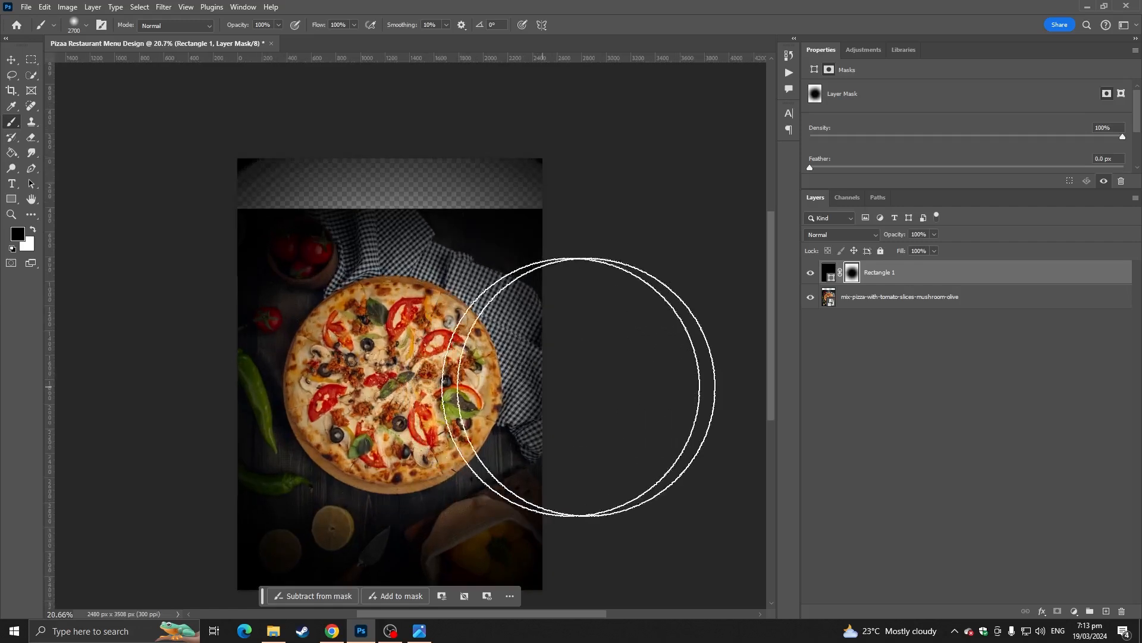
# Step: Add an empty layer above the masked black rectangle and select the Brush tool for painting on it
pyautogui.click(893, 300)
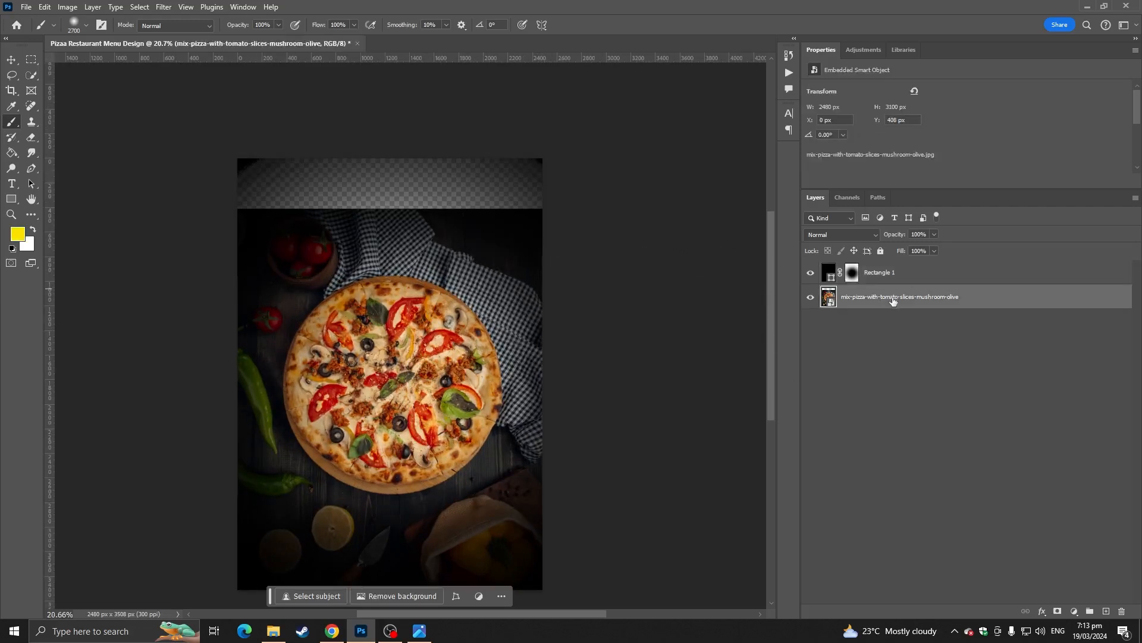
pyautogui.click(917, 275)
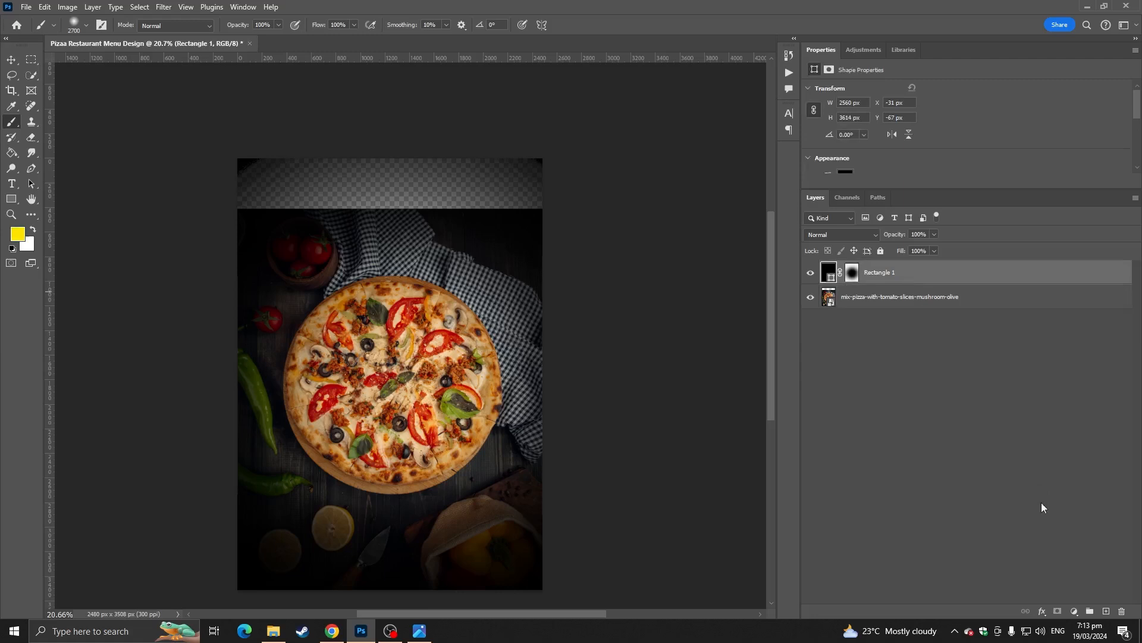
pyautogui.click(1107, 612)
pyautogui.rightClick(11, 126)
pyautogui.click(63, 125)
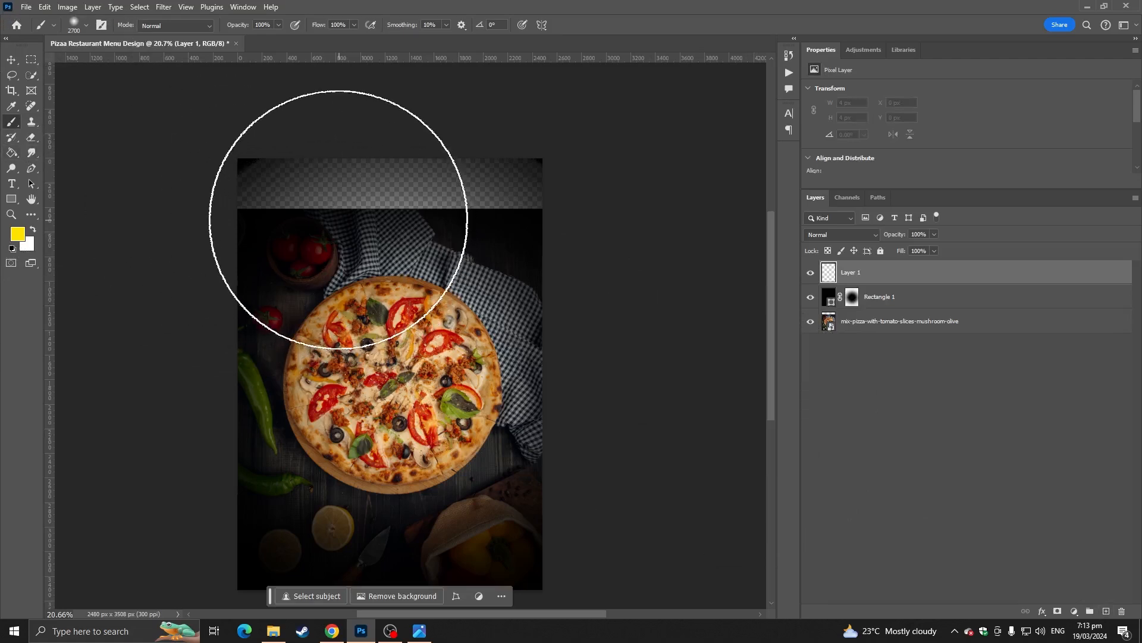
# Step: With a soft 1000 px black brush, paint over the transparent strip above the photo and blend it into the photo's upper edge
pyautogui.press('[')
pyautogui.press('[')
pyautogui.press('[')
pyautogui.press('[')
pyautogui.press('[')
pyautogui.press('[')
pyautogui.press('[')
pyautogui.press('[')
pyautogui.press(']')
pyautogui.click(13, 248)
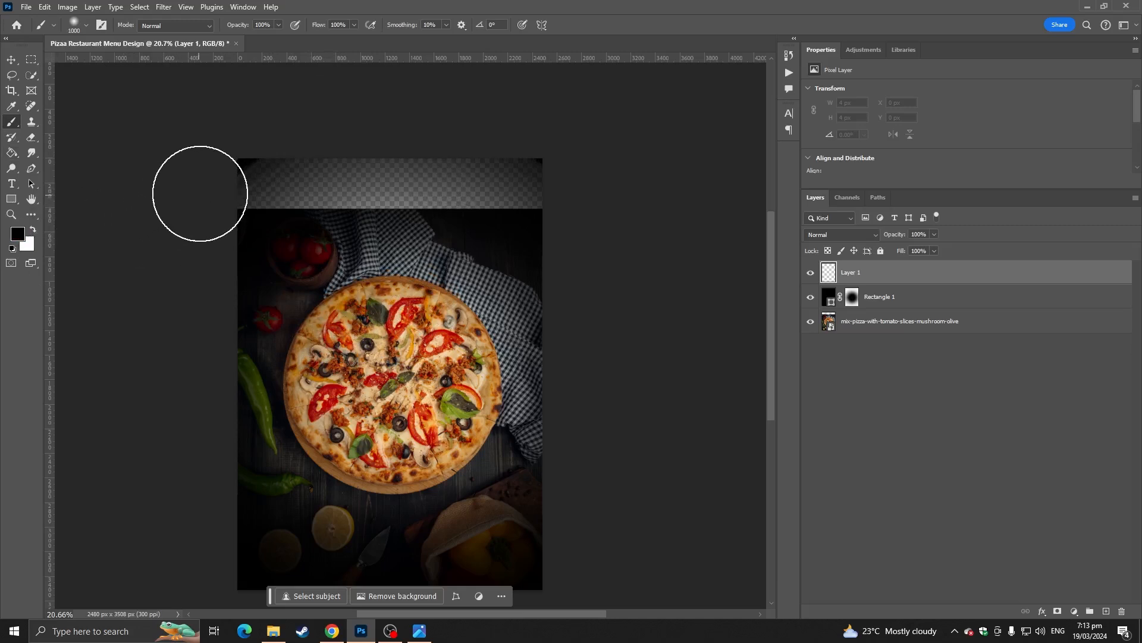
pyautogui.moveTo(206, 178)
pyautogui.mouseDown()
pyautogui.moveTo(513, 188)
pyautogui.moveTo(303, 199)
pyautogui.moveTo(186, 187)
pyautogui.mouseUp()
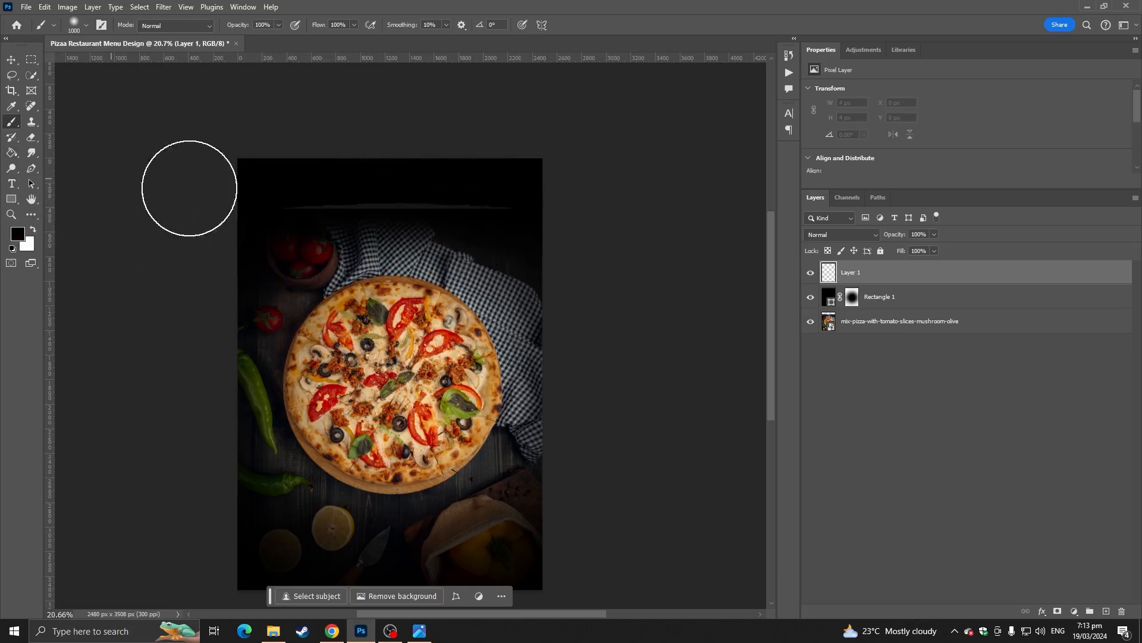
pyautogui.moveTo(49, 176)
pyautogui.mouseDown()
pyautogui.moveTo(617, 203)
pyautogui.moveTo(392, 193)
pyautogui.mouseUp()
pyautogui.scroll(-3, 673, 208)
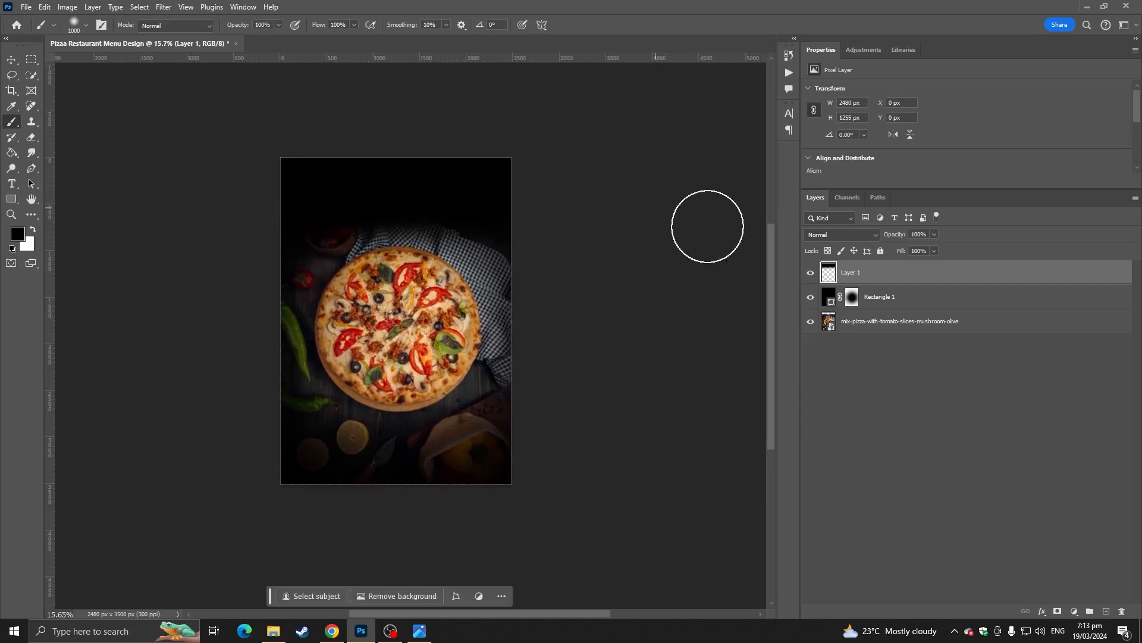
# Step: Toggle the painted layer's visibility and examine how the black area blends into the photo
pyautogui.click(810, 273)
pyautogui.click(810, 273)
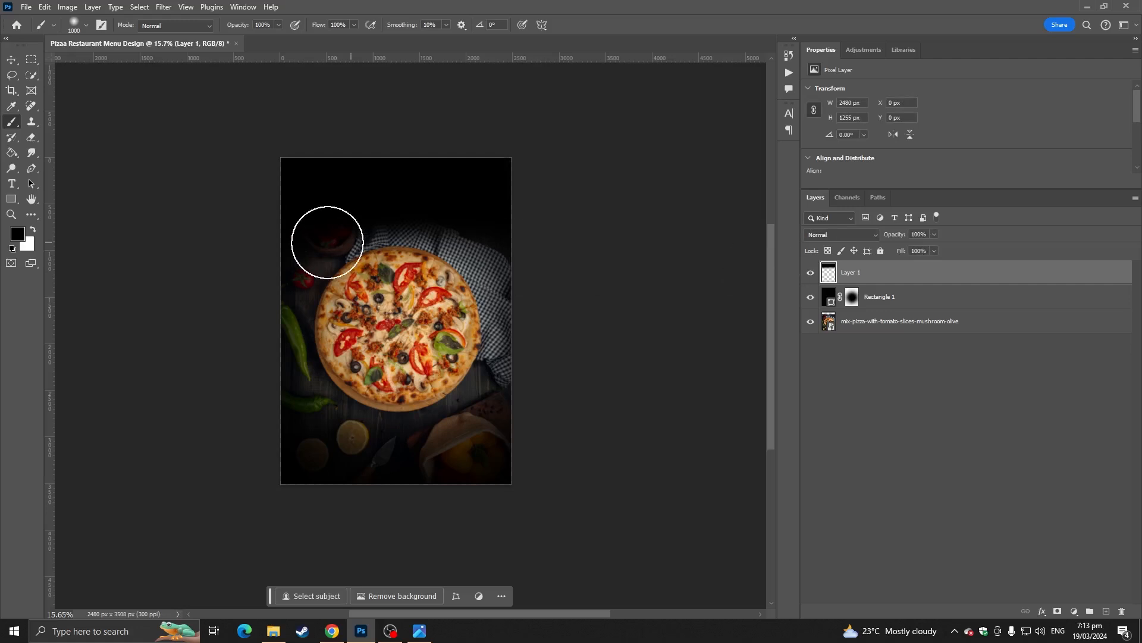
pyautogui.scroll(3, 387, 250)
pyautogui.moveTo(447, 255); pyautogui.dragTo(377, 193)
pyautogui.scroll(-3, 202, 227)
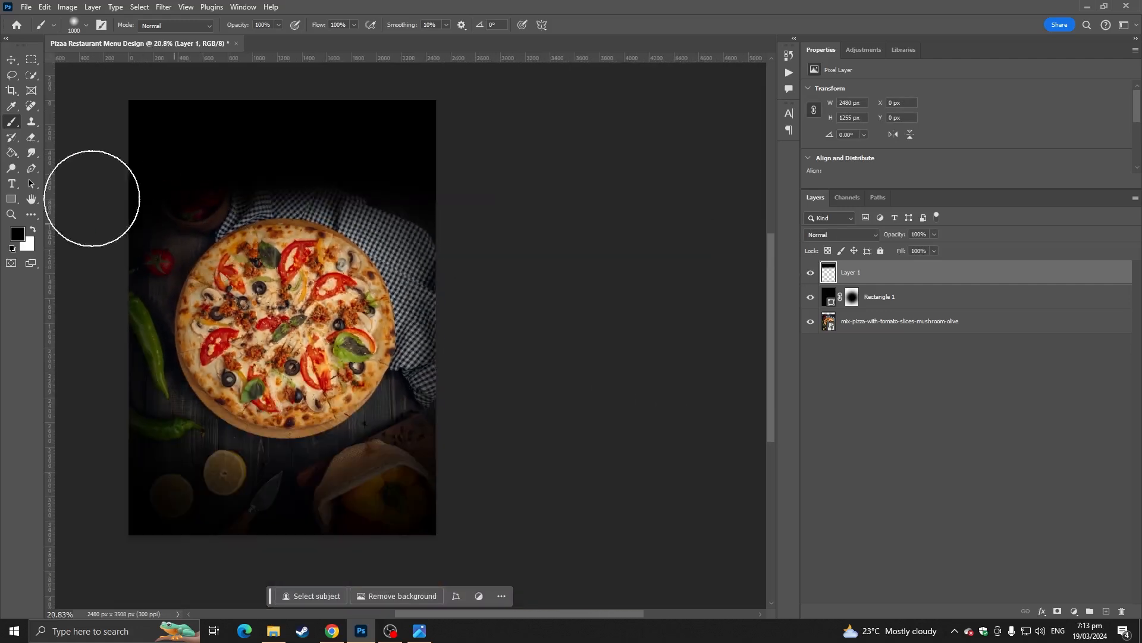
pyautogui.scroll(1, 238, 245)
pyautogui.moveTo(252, 247); pyautogui.dragTo(344, 262)
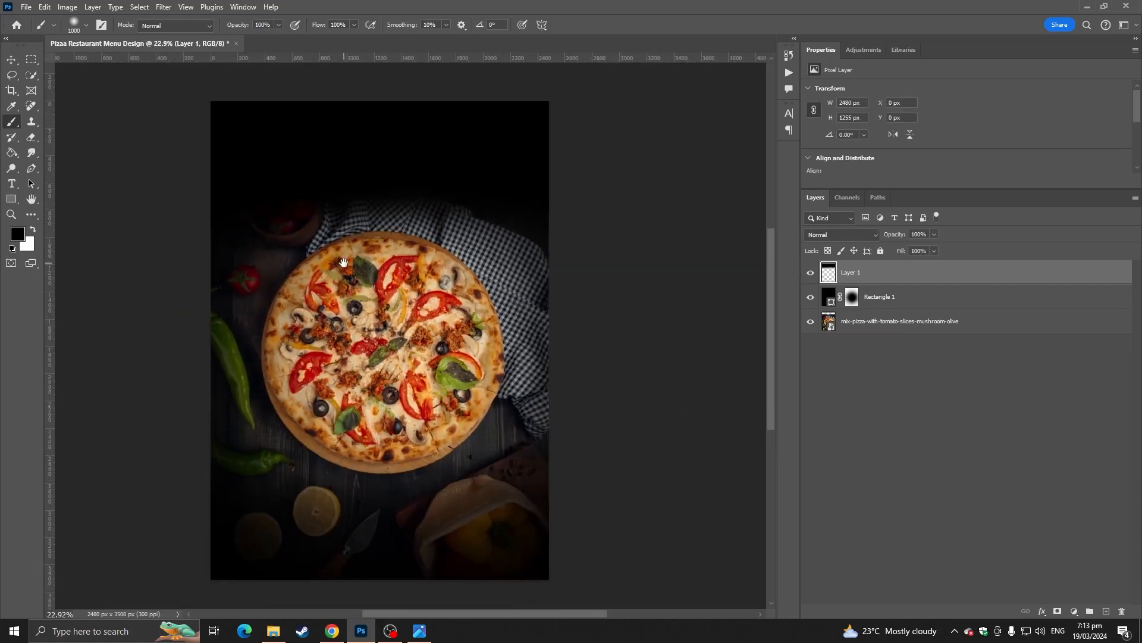
pyautogui.click(11, 60)
pyautogui.click(145, 204)
pyautogui.scroll(-3, 145, 204)
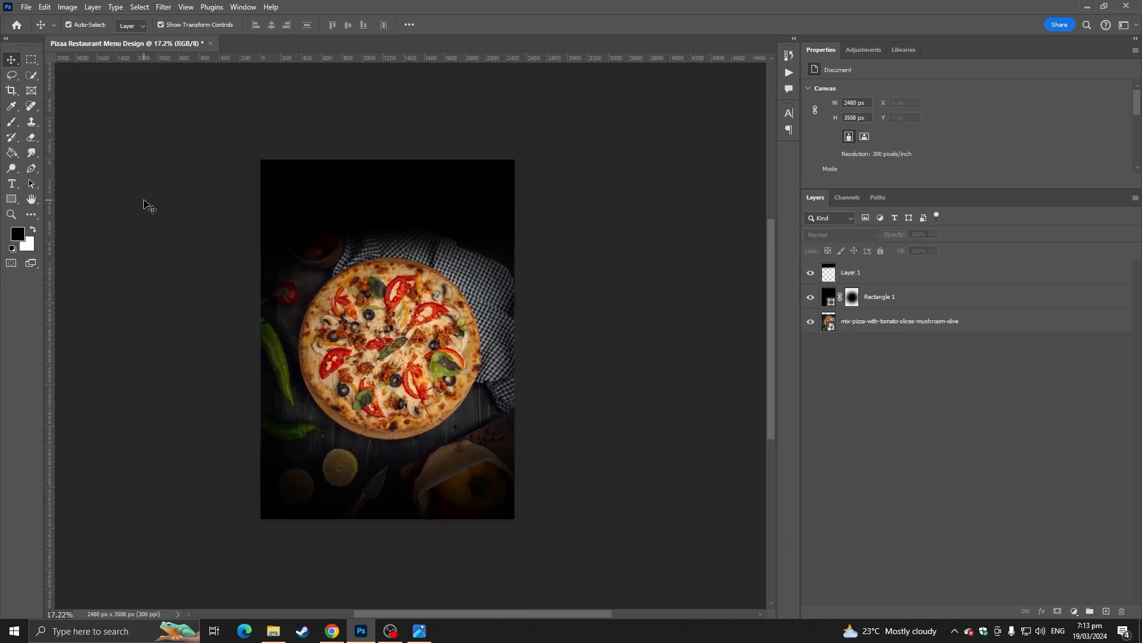
# Step: Add white "Pizza" text in the Couraged font at 30 pt on the black area above the photo
pyautogui.scroll(8, 392, 189)
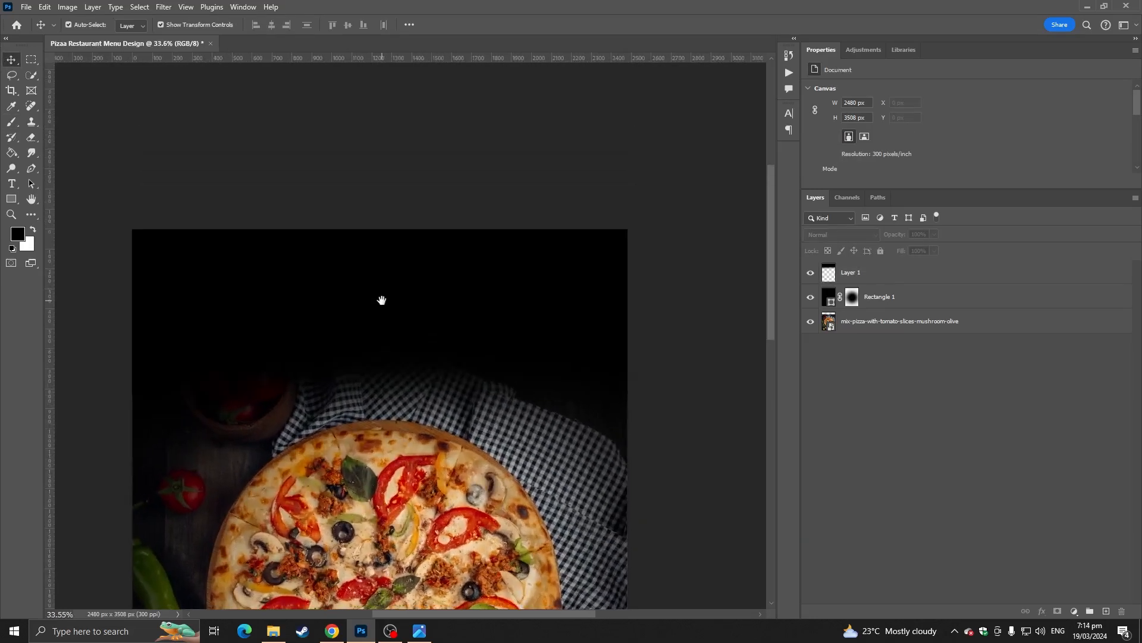
pyautogui.click(11, 183)
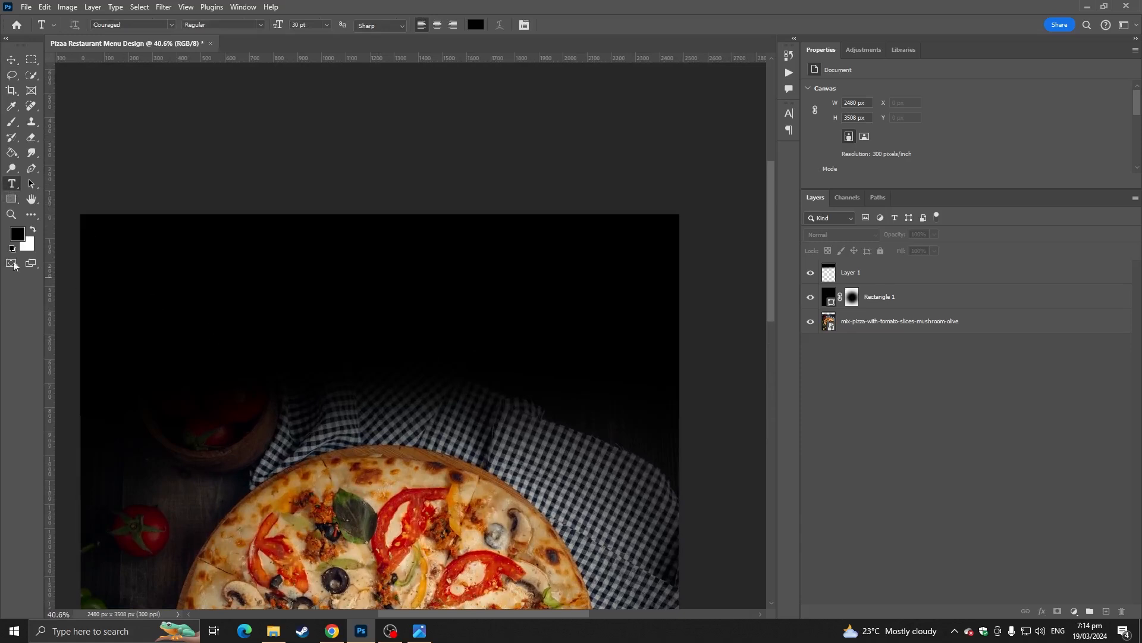
pyautogui.click(257, 345)
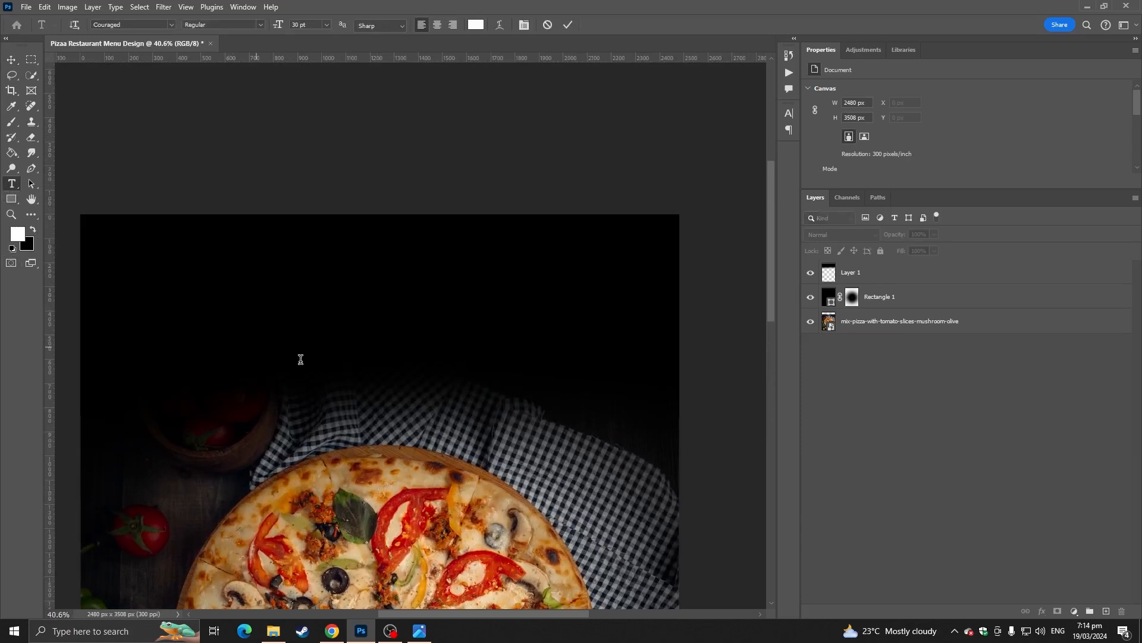
pyautogui.write('Pizza')
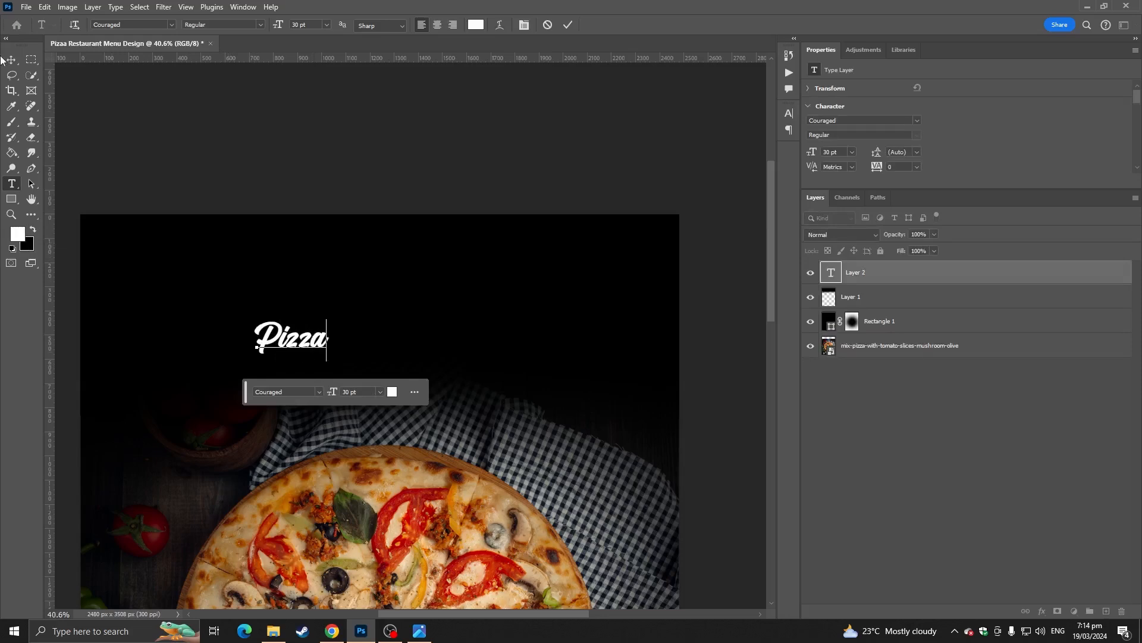
# Step: Enlarge the Pizza text to about 130 pt and place it as the heading in the black area
pyautogui.click(11, 59)
pyautogui.moveTo(328, 312); pyautogui.dragTo(513, 354)
pyautogui.press('Return')
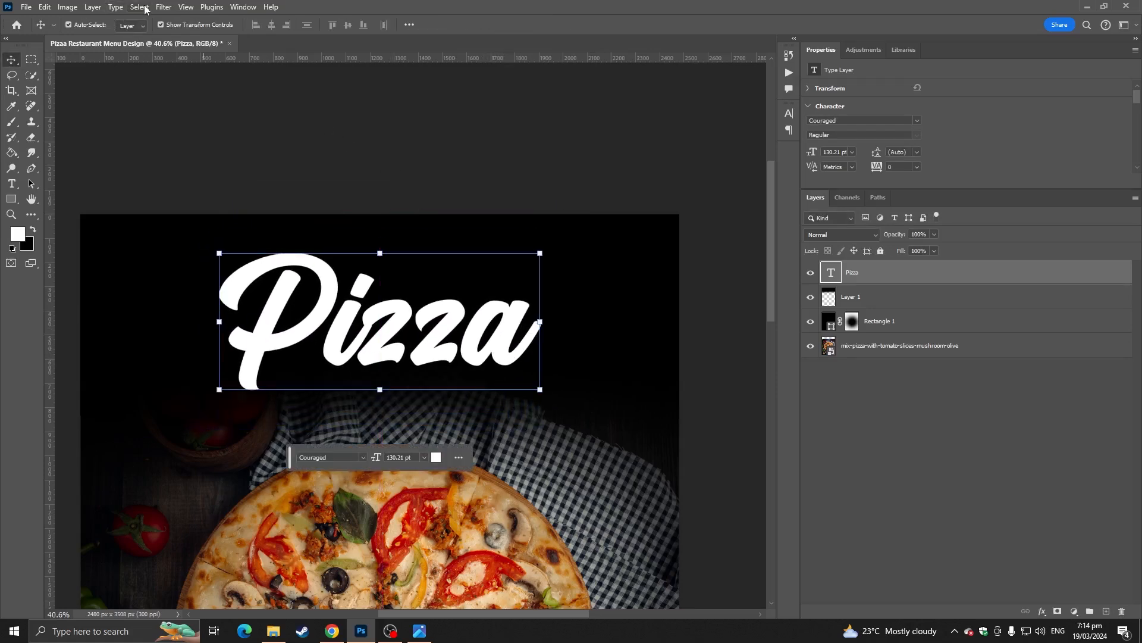
# Step: Center the Pizza text horizontally on the canvas by aligning it to a selection of the whole canvas, and clear the selection
pyautogui.click(136, 7)
pyautogui.click(226, 19)
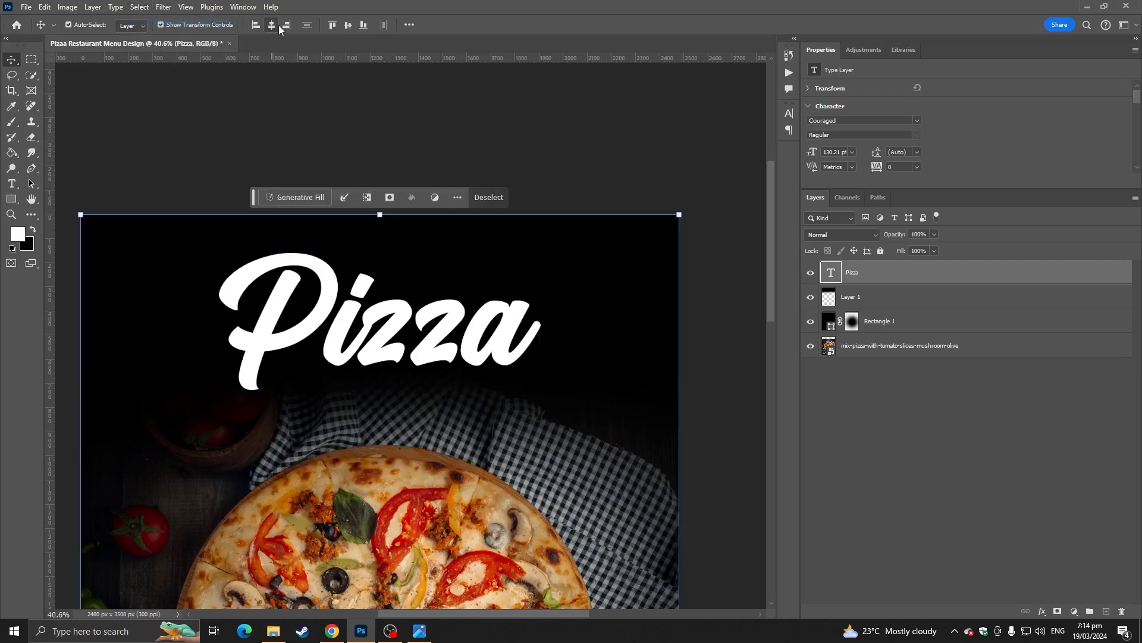
pyautogui.click(140, 7)
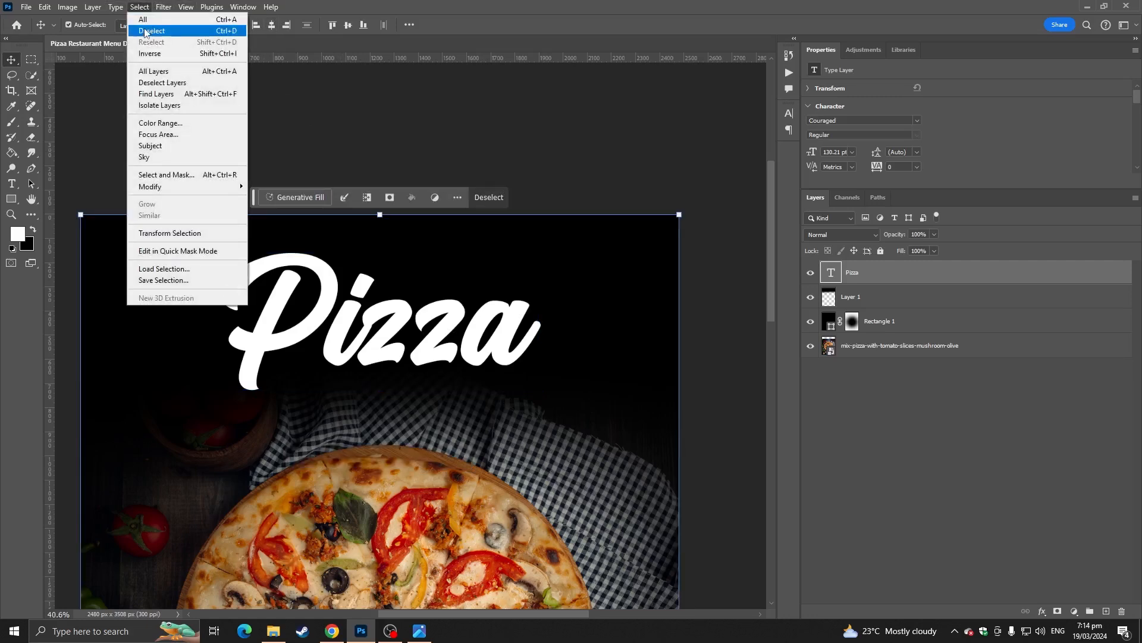
pyautogui.click(154, 30)
pyautogui.click(297, 107)
# Step: Recolor the Pizza text with the yellow foreground color #ffe400
pyautogui.scroll(3, 345, 310)
pyautogui.moveTo(377, 340); pyautogui.dragTo(344, 324)
pyautogui.scroll(-3, 439, 345)
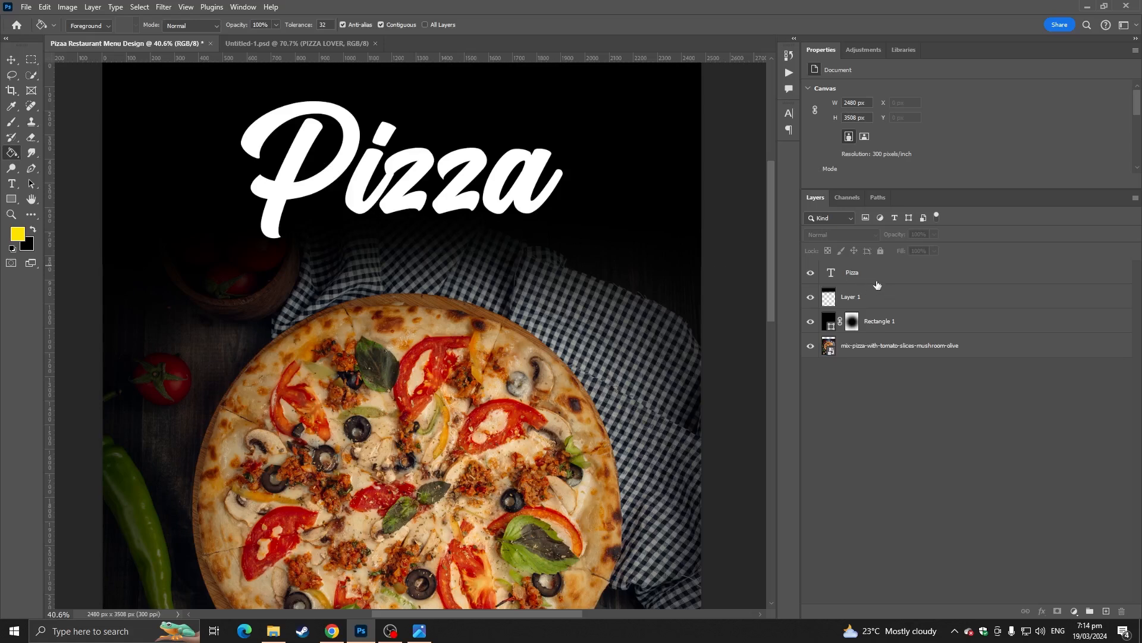
pyautogui.click(877, 283)
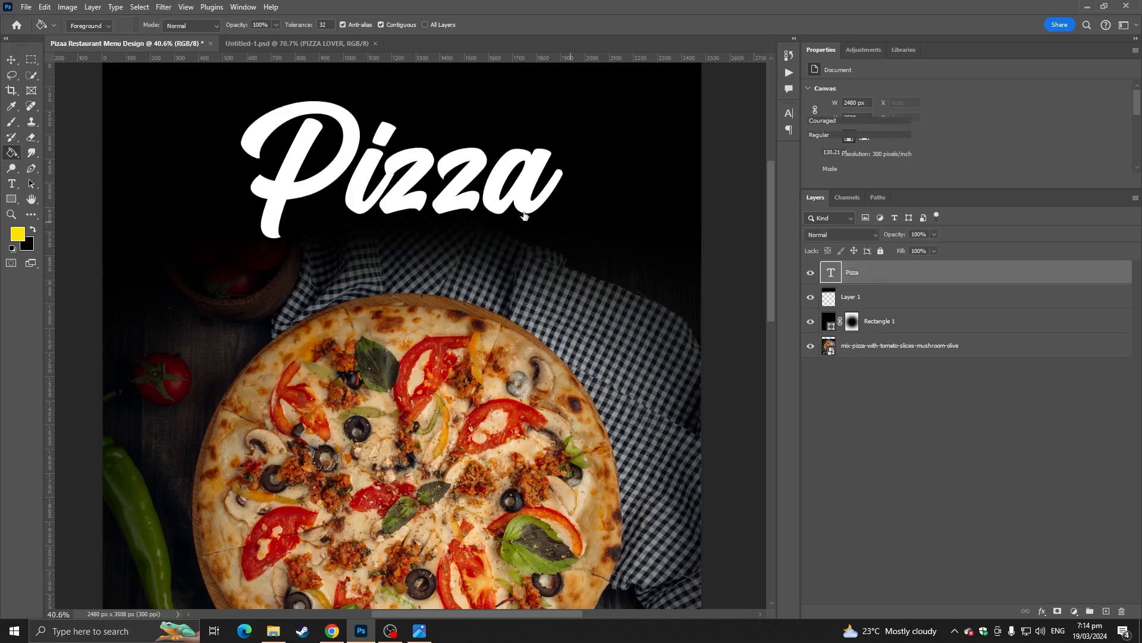
pyautogui.click(15, 184)
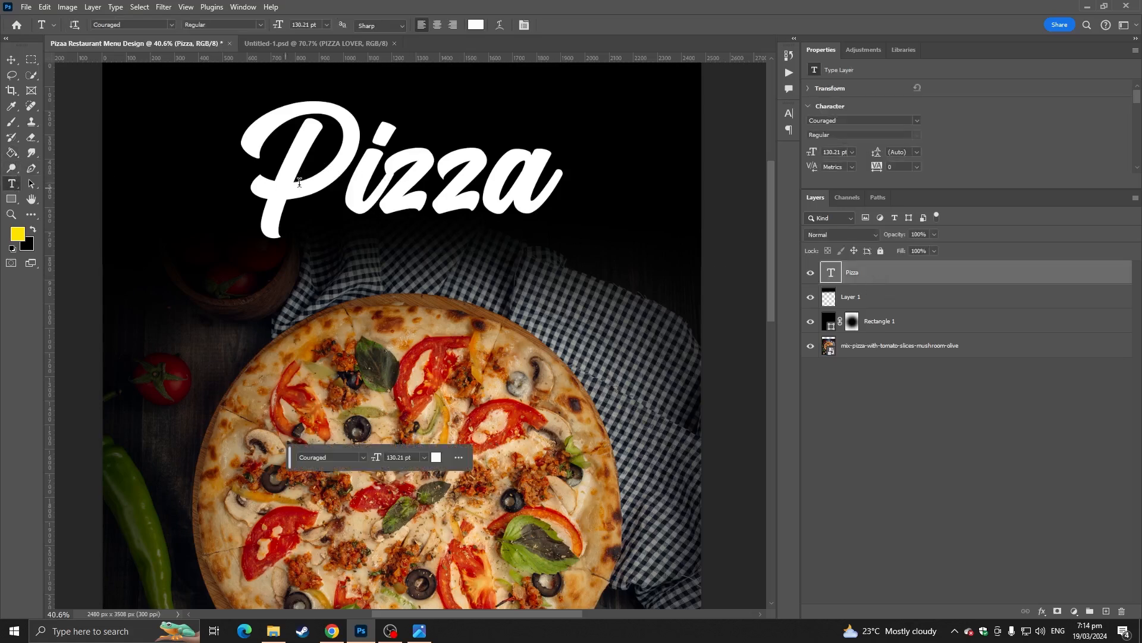
pyautogui.doubleClick(299, 182)
pyautogui.click(476, 22)
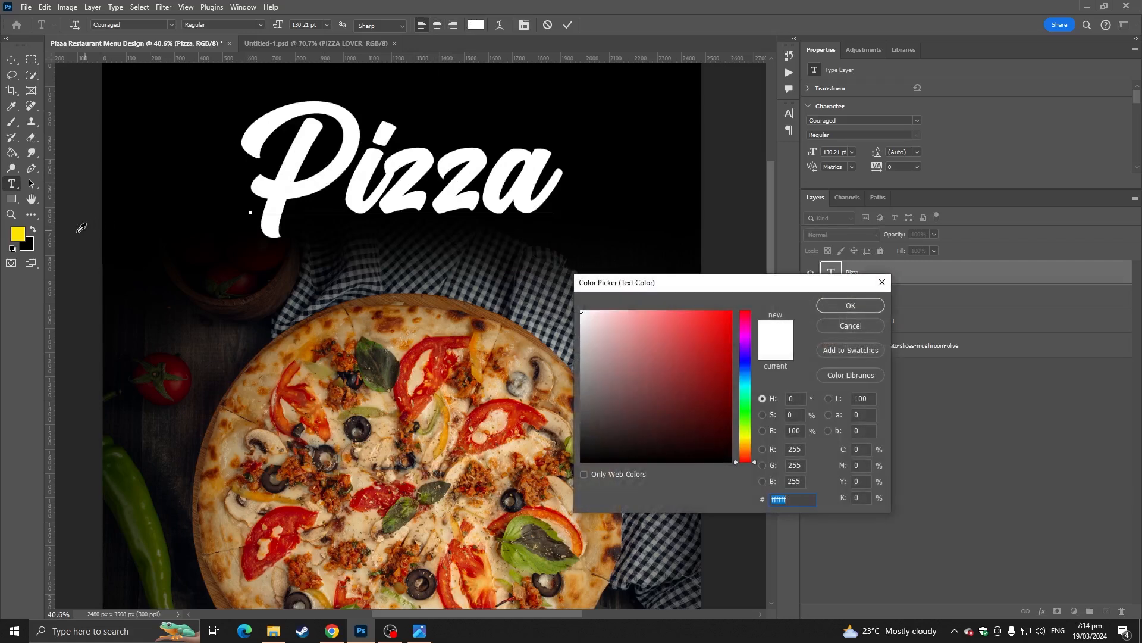
pyautogui.click(20, 234)
pyautogui.click(831, 304)
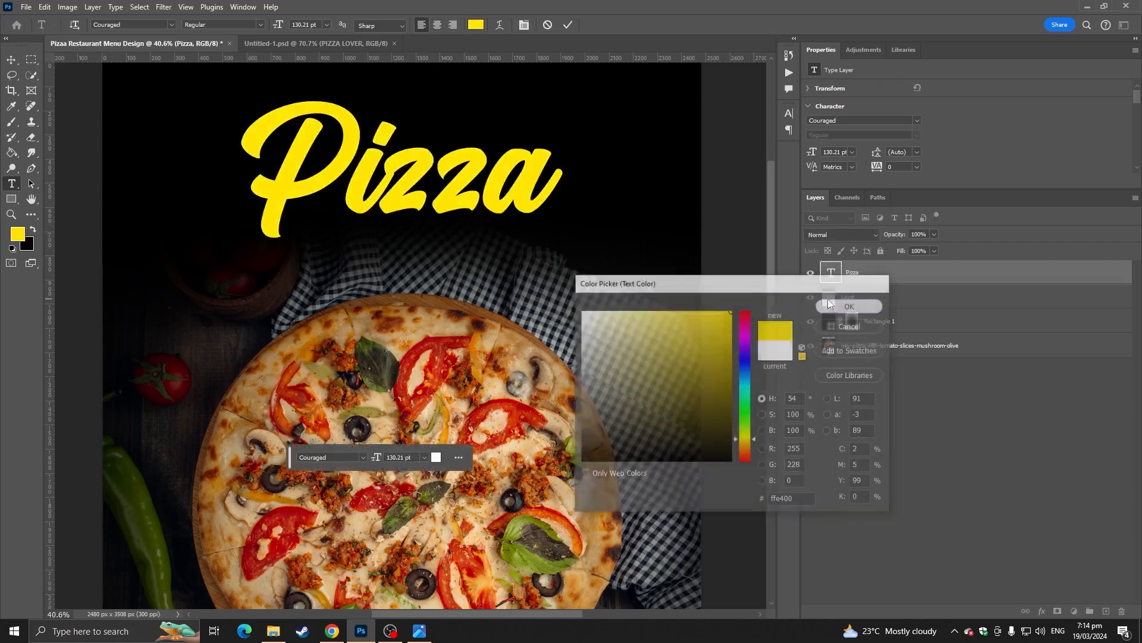
pyautogui.click(13, 59)
pyautogui.click(78, 95)
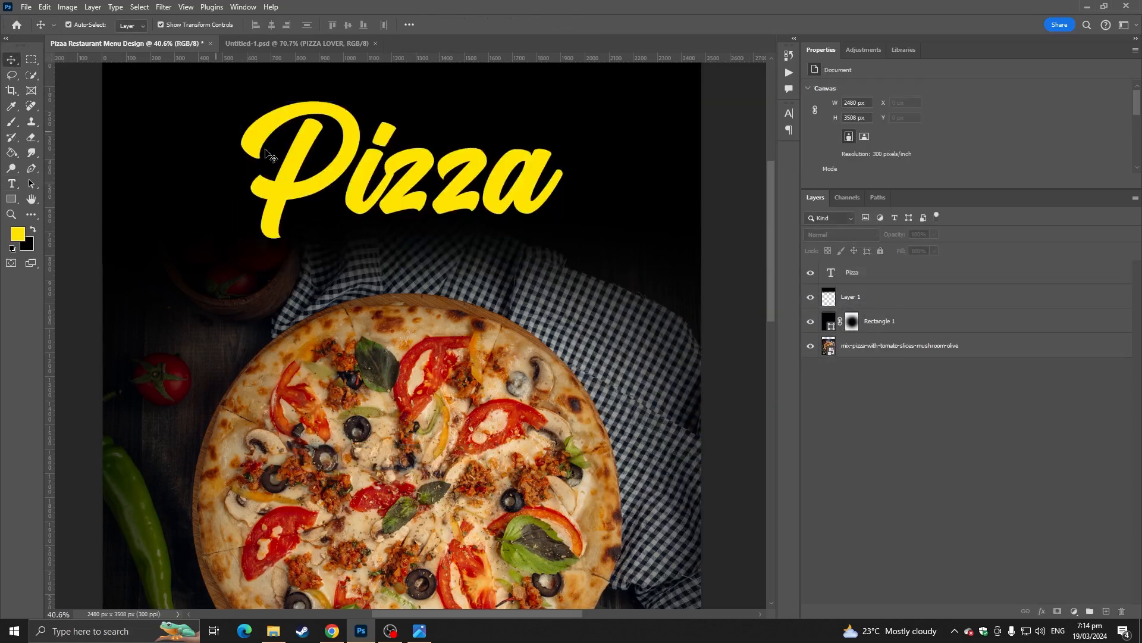
# Step: Apply an Outer Glow to the Pizza text in red #ff0000 at 100% opacity with a size of 87 px
pyautogui.scroll(2, 455, 210)
pyautogui.moveTo(496, 236); pyautogui.dragTo(532, 357)
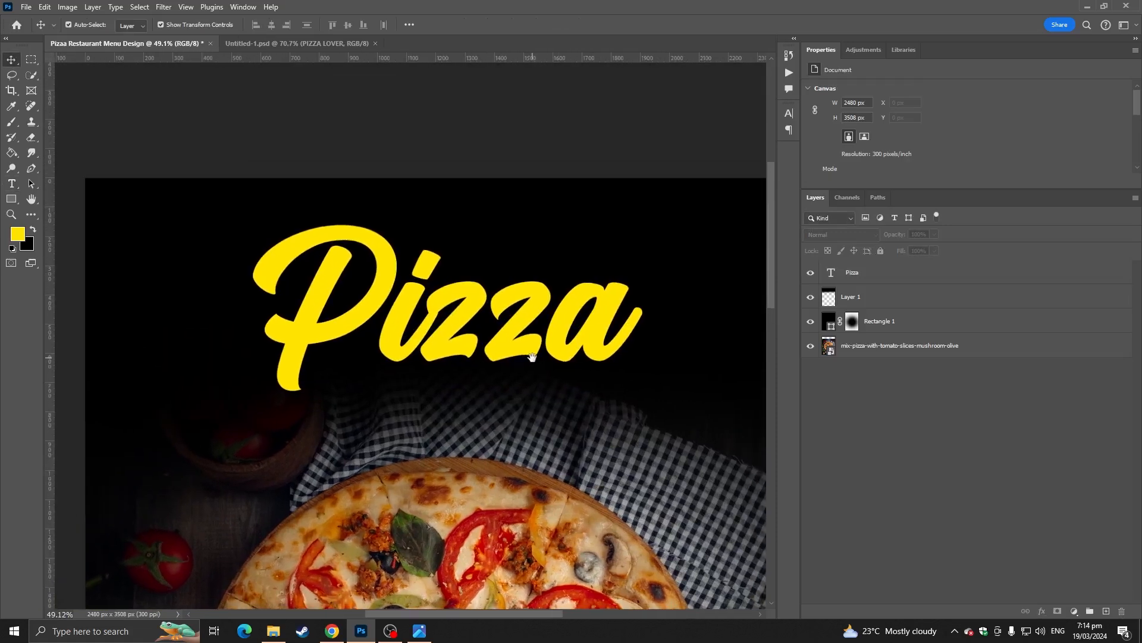
pyautogui.rightClick(847, 273)
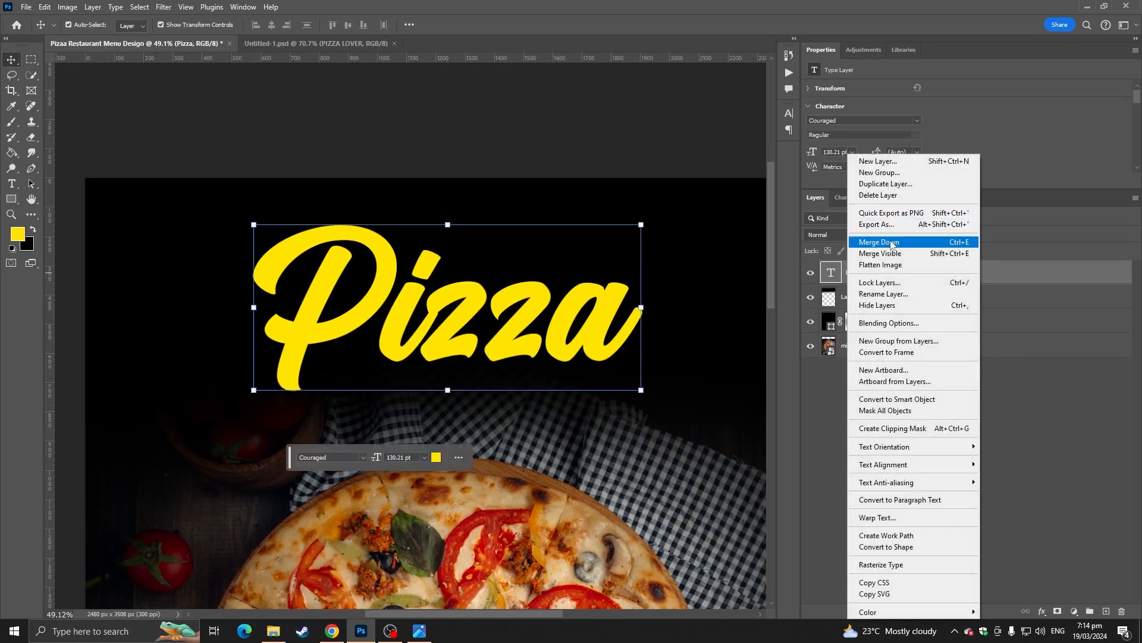
pyautogui.click(888, 323)
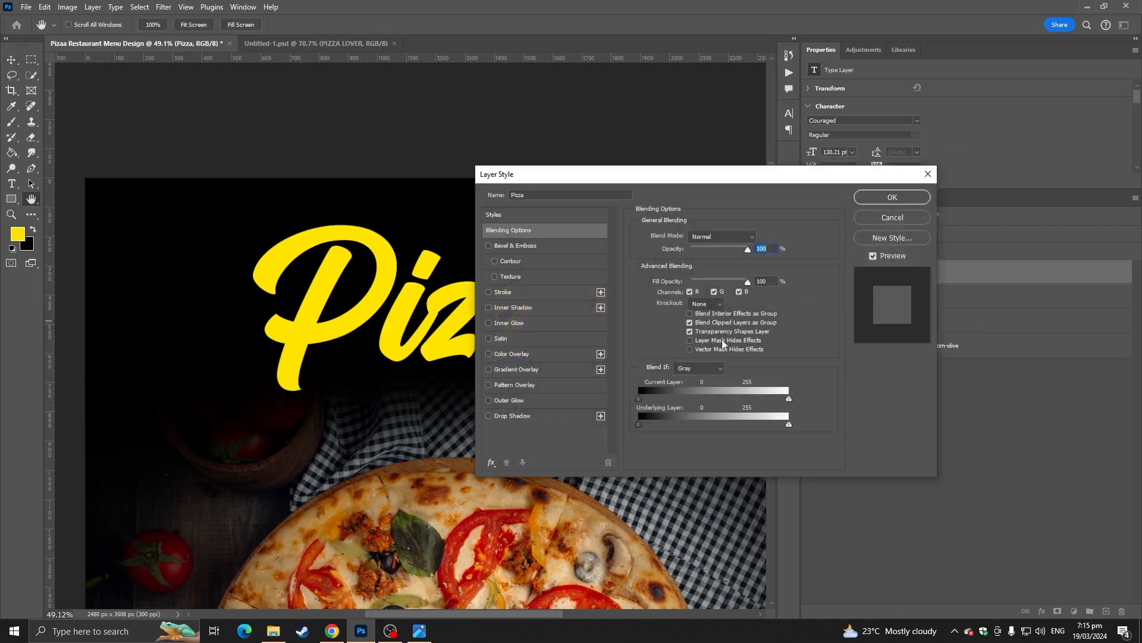
pyautogui.click(510, 400)
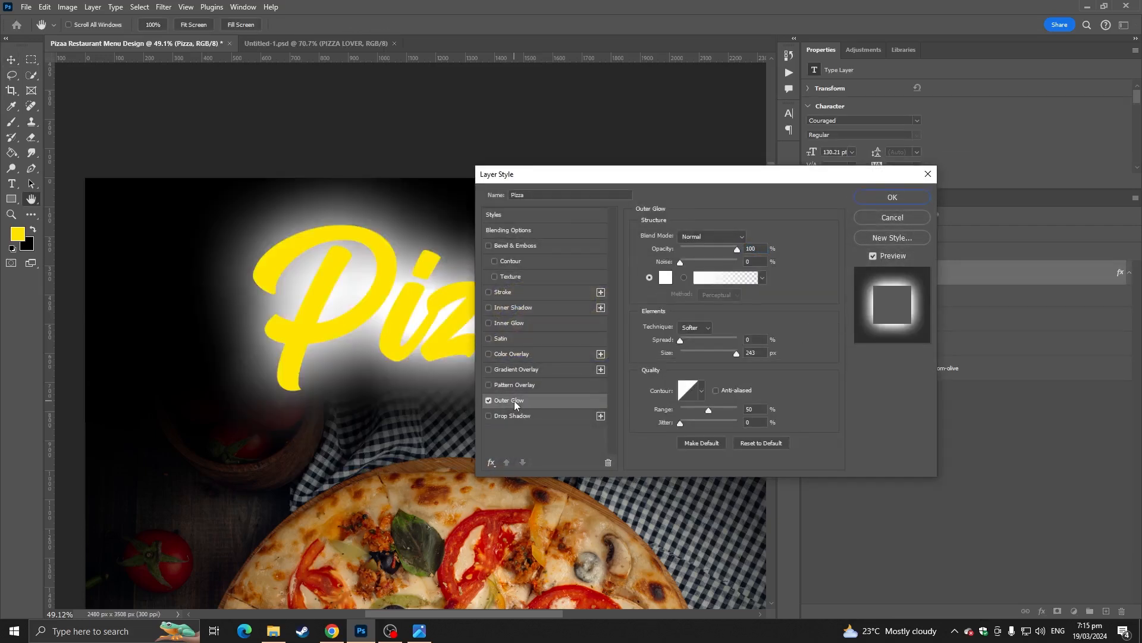
pyautogui.click(665, 278)
pyautogui.click(731, 311)
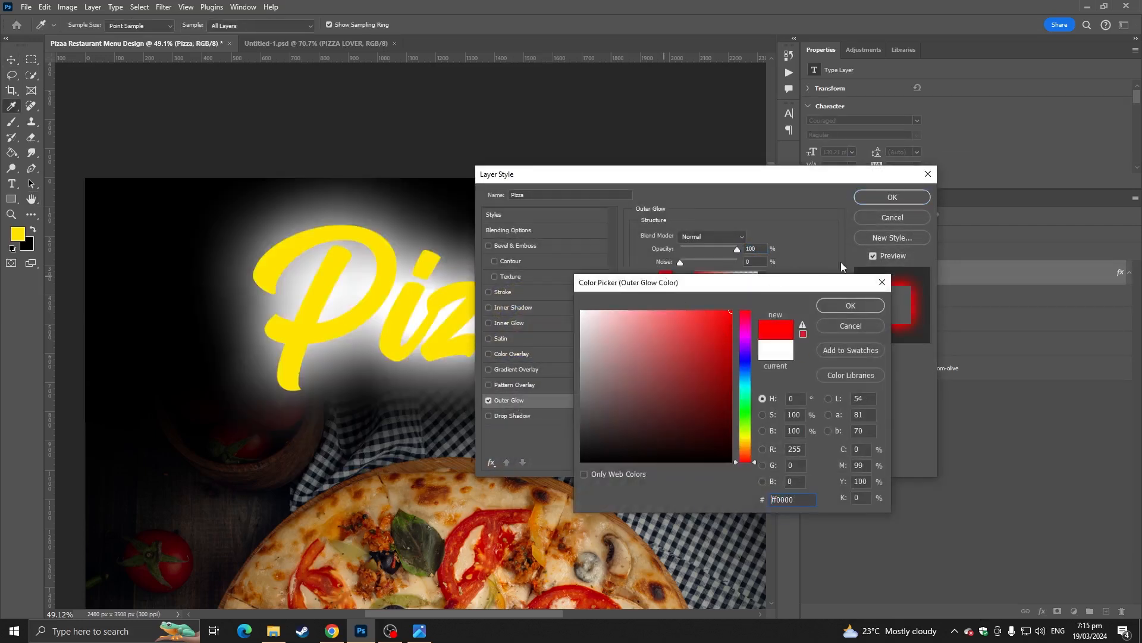
pyautogui.click(852, 307)
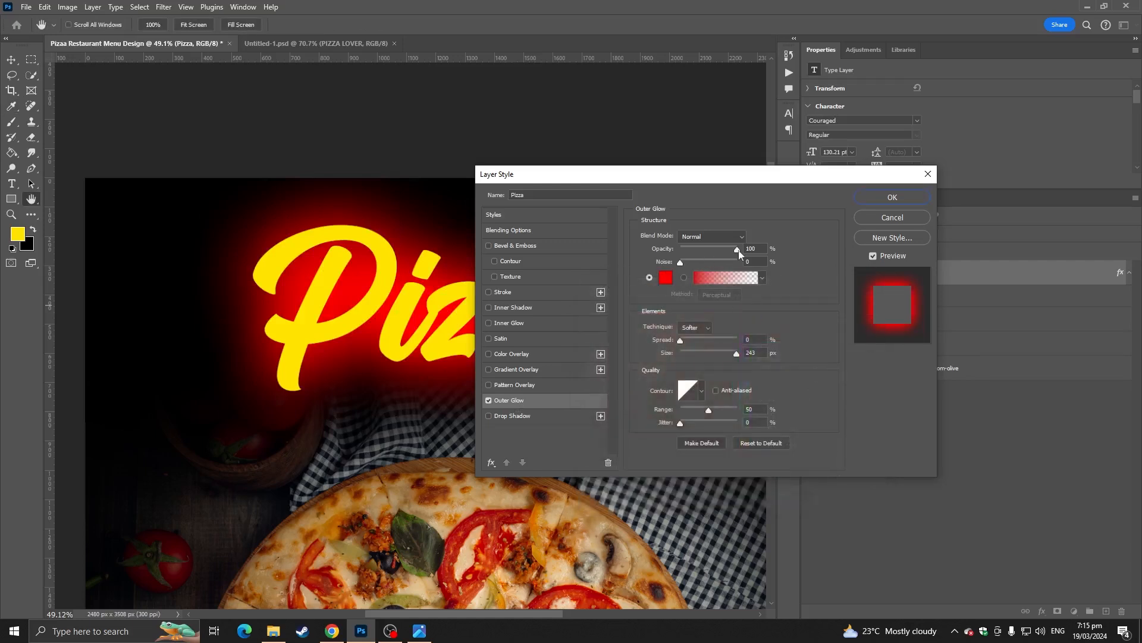
pyautogui.moveTo(719, 253); pyautogui.dragTo(773, 262)
pyautogui.moveTo(729, 355); pyautogui.dragTo(703, 356)
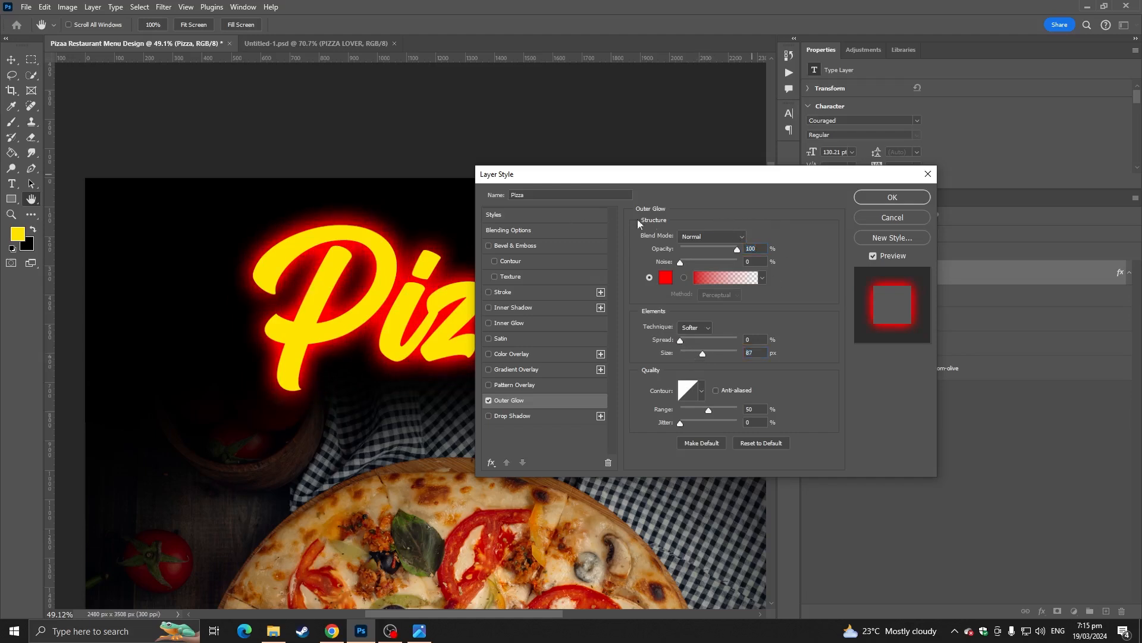
pyautogui.click(890, 197)
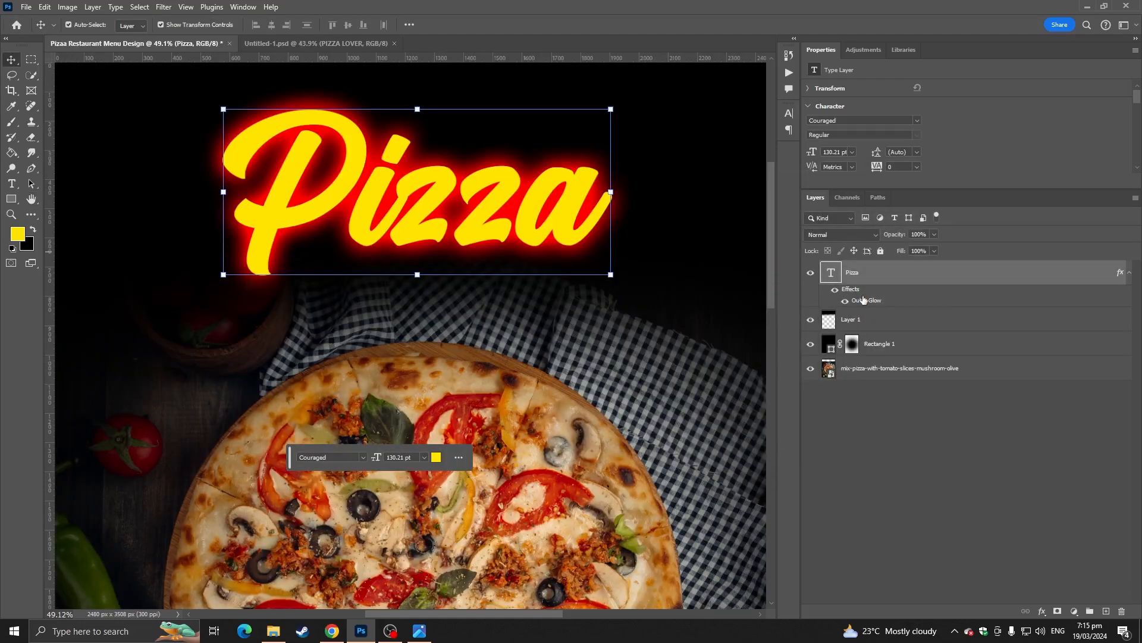
# Step: Reduce the size of the Pizza text's outer glow to 62 px
pyautogui.doubleClick(865, 300)
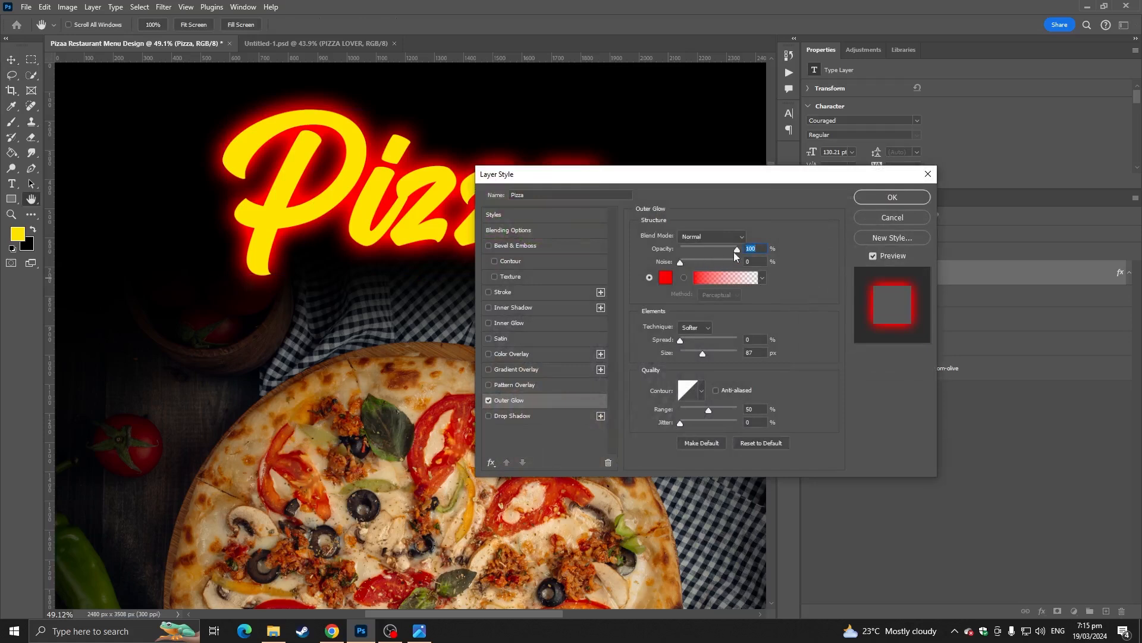
pyautogui.moveTo(700, 350); pyautogui.dragTo(698, 353)
pyautogui.press('Return')
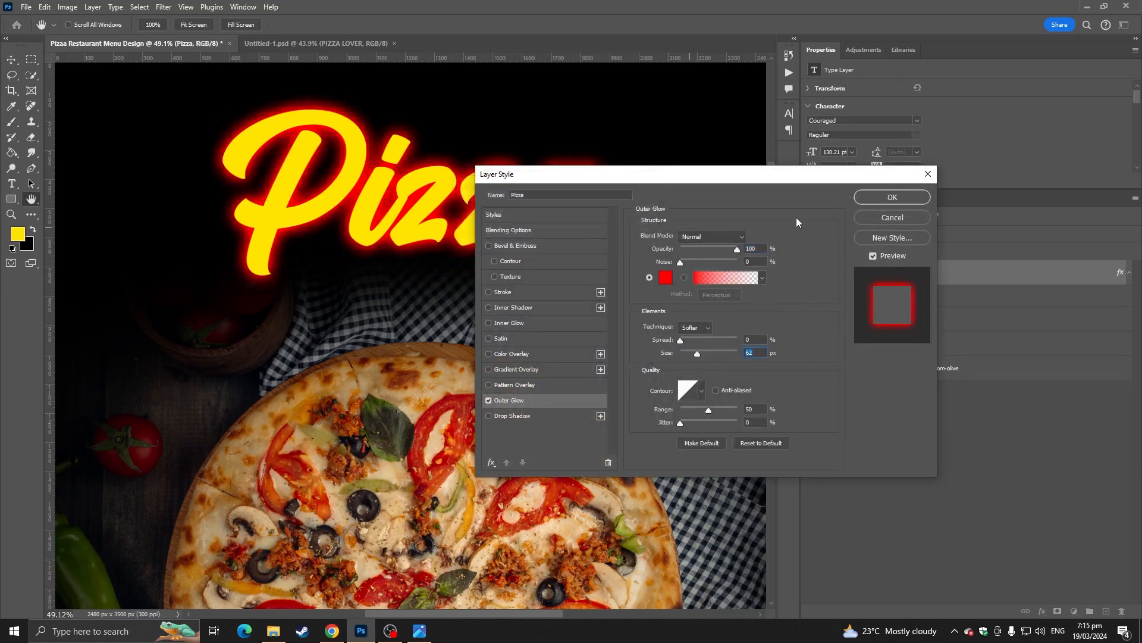
pyautogui.click(872, 201)
pyautogui.scroll(-4, 671, 230)
pyautogui.click(130, 247)
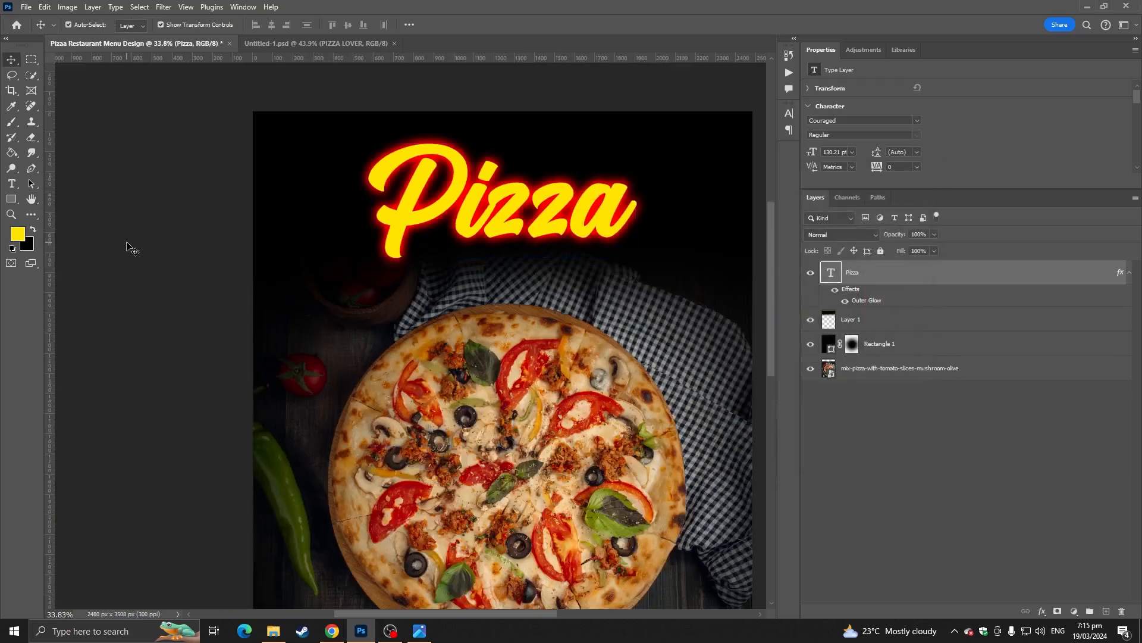
pyautogui.scroll(3, 333, 235)
pyautogui.moveTo(549, 226); pyautogui.dragTo(530, 229)
pyautogui.scroll(5, 530, 229)
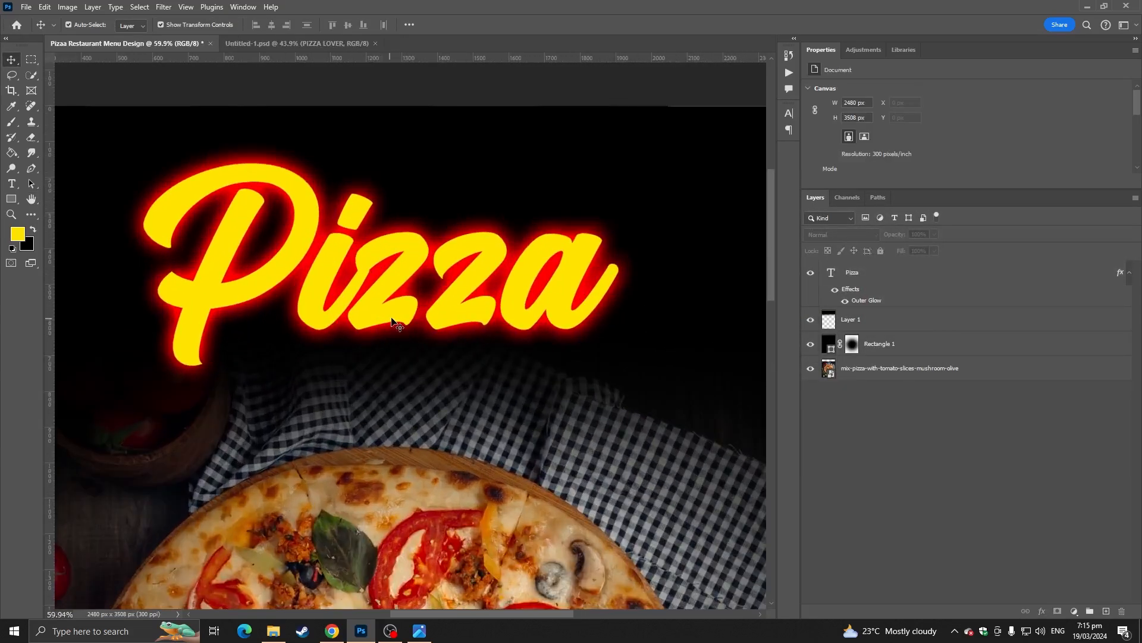
pyautogui.scroll(-4, 502, 286)
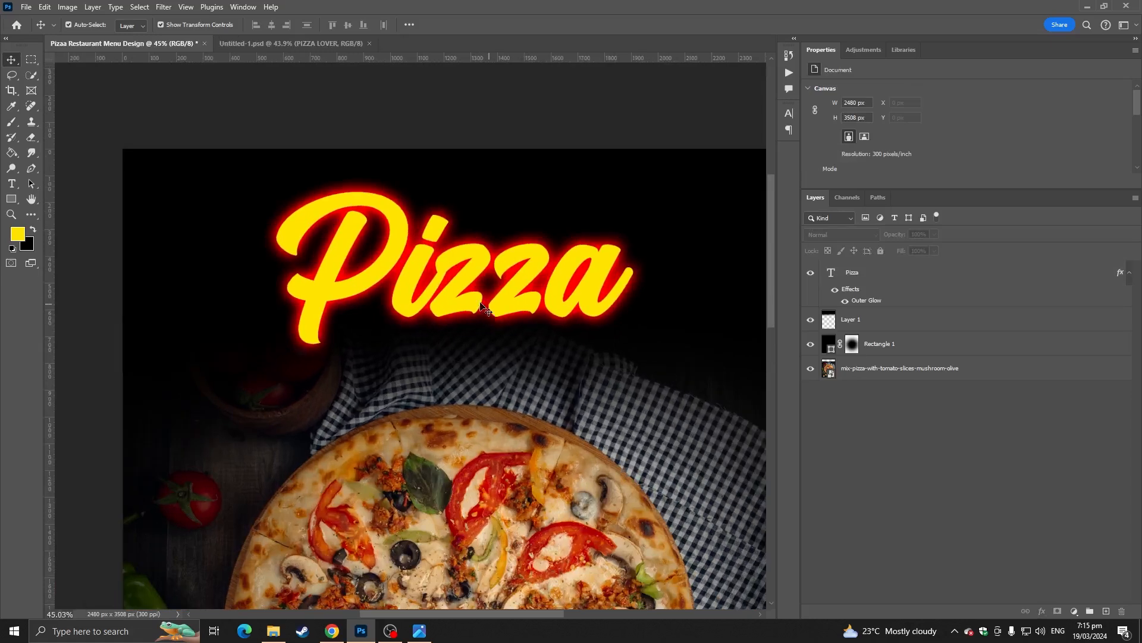
pyautogui.moveTo(473, 305); pyautogui.dragTo(415, 296)
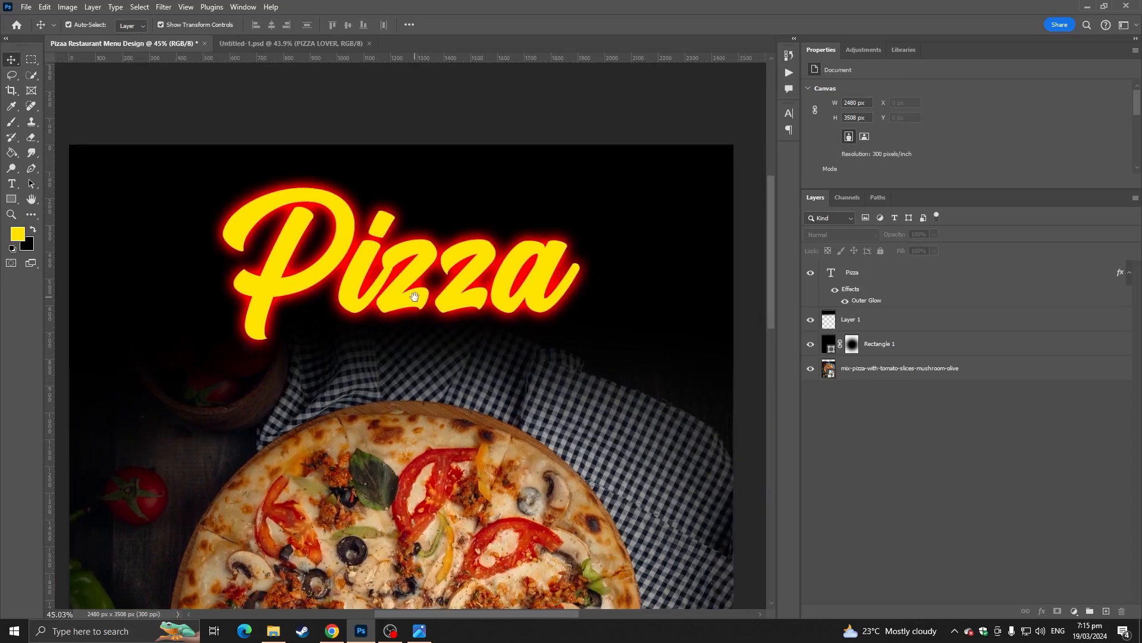
pyautogui.scroll(-2, 321, 123)
pyautogui.press('t')
pyautogui.click(426, 268)
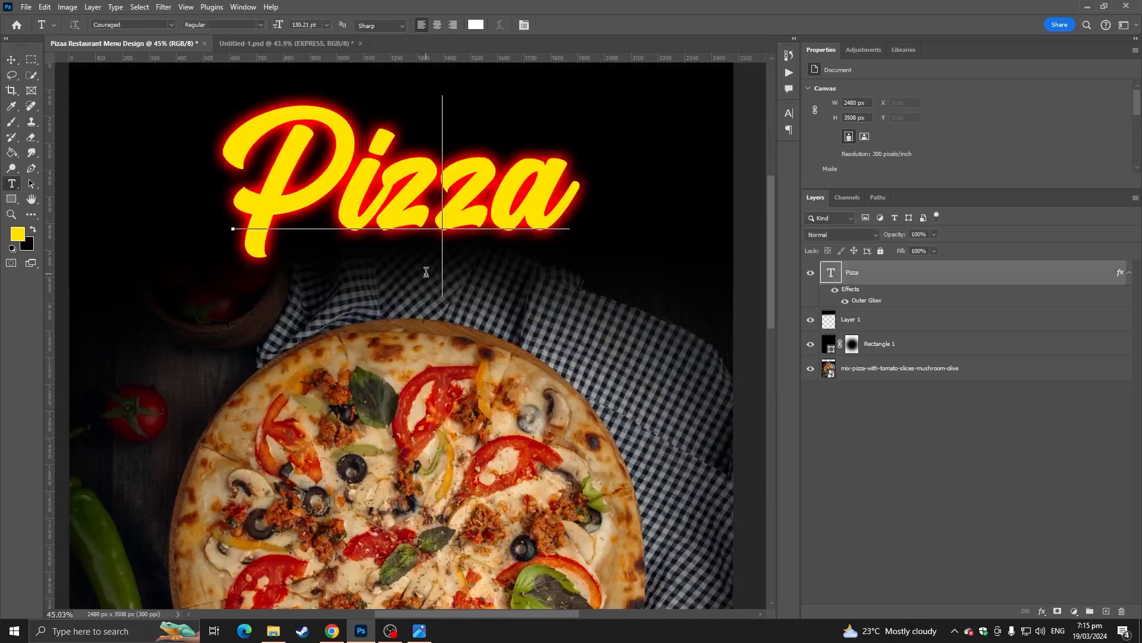
pyautogui.hotkey('ctrl', 'Return')
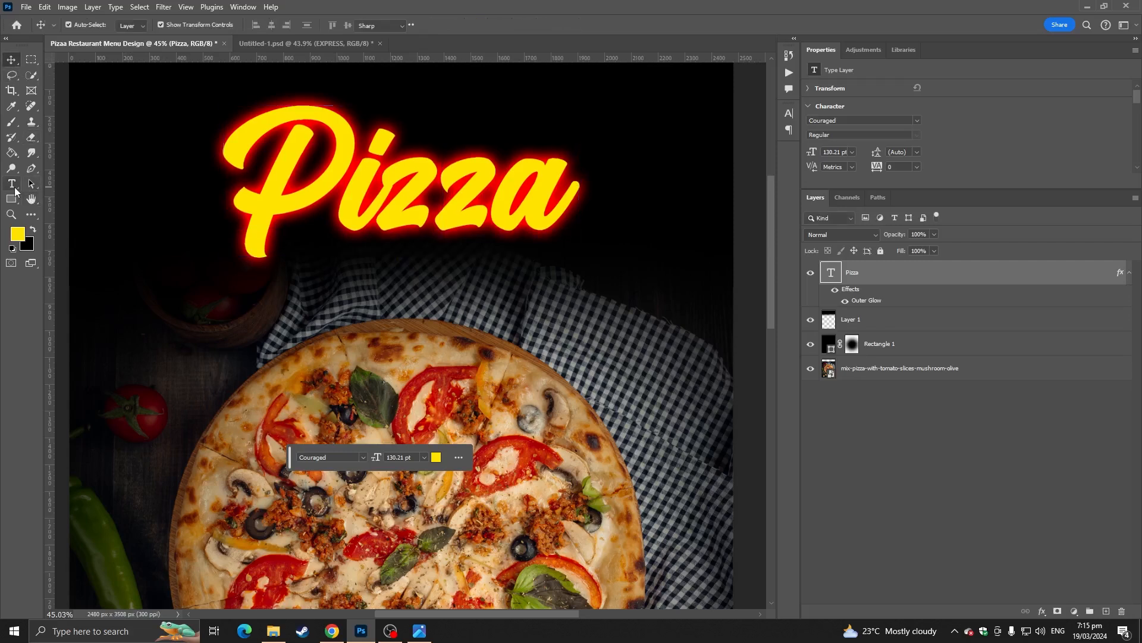
# Step: Add white "EXPRESS" text in Haettenschweiler and scale it to about 55 pt beneath the right end of Pizza
pyautogui.click(305, 321)
pyautogui.write('EXPRESS')
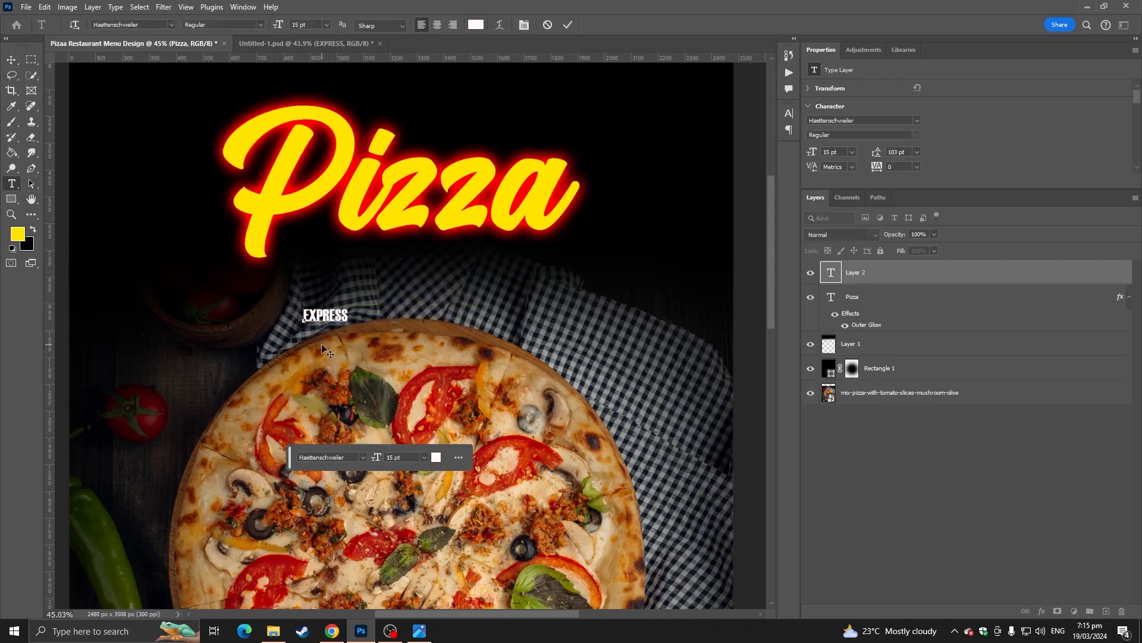
pyautogui.click(9, 59)
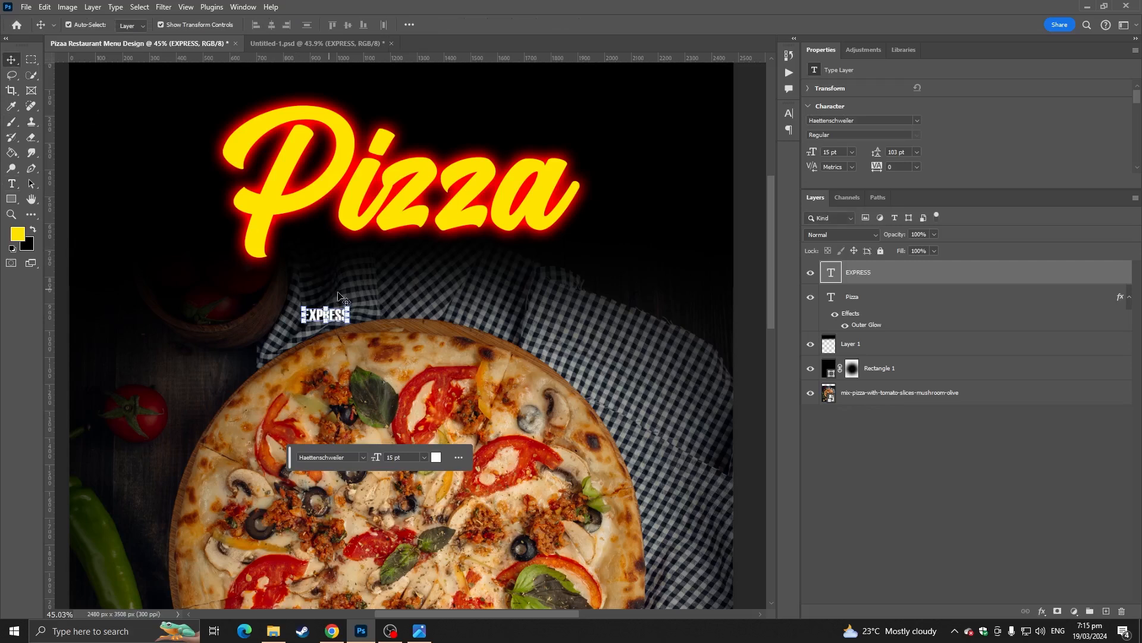
pyautogui.moveTo(350, 305); pyautogui.dragTo(556, 276)
pyautogui.press('Return')
pyautogui.scroll(-8, 316, 278)
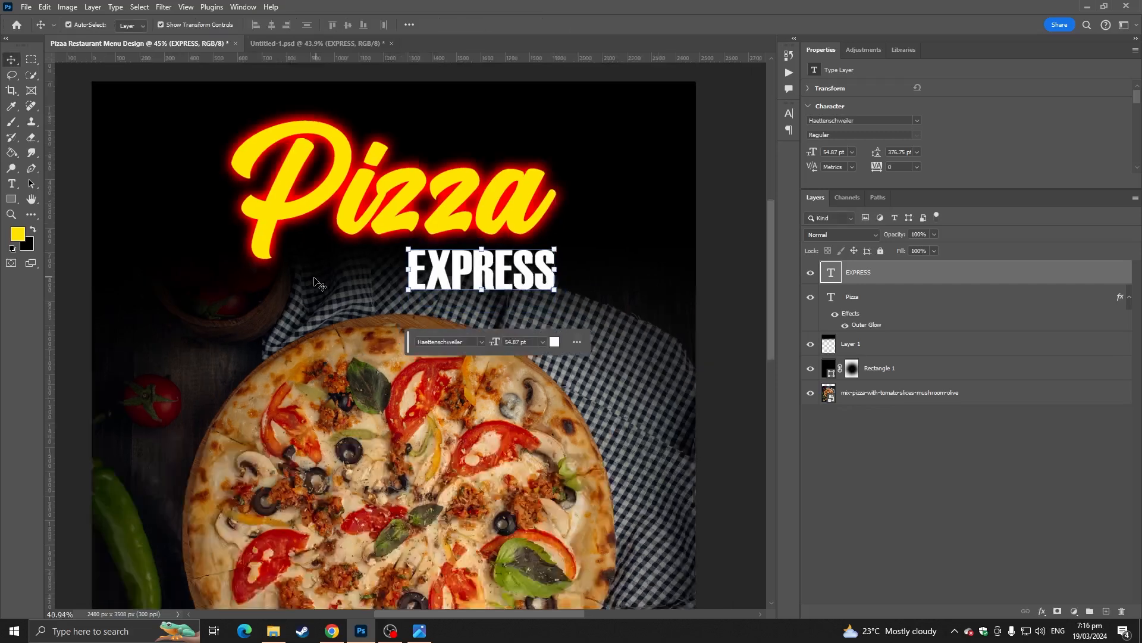
pyautogui.click(122, 254)
# Step: Bring the white speed-line shape from the other document in below Pizza and move EXPRESS left, close beside it
pyautogui.scroll(5, 306, 243)
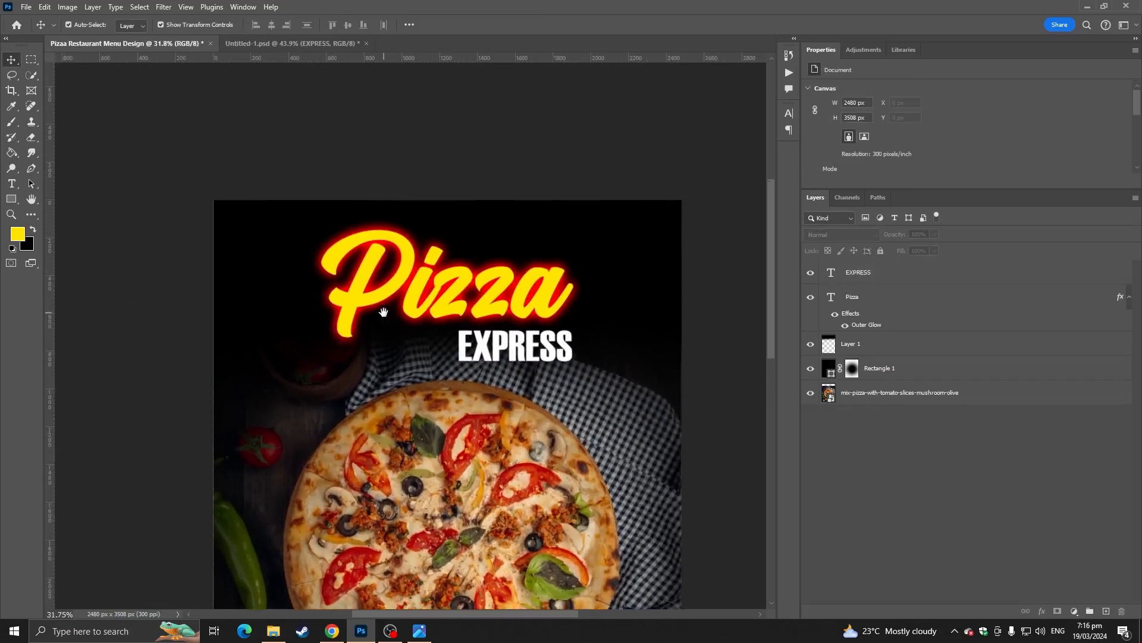
pyautogui.scroll(2, 504, 333)
pyautogui.moveTo(451, 318); pyautogui.dragTo(383, 292)
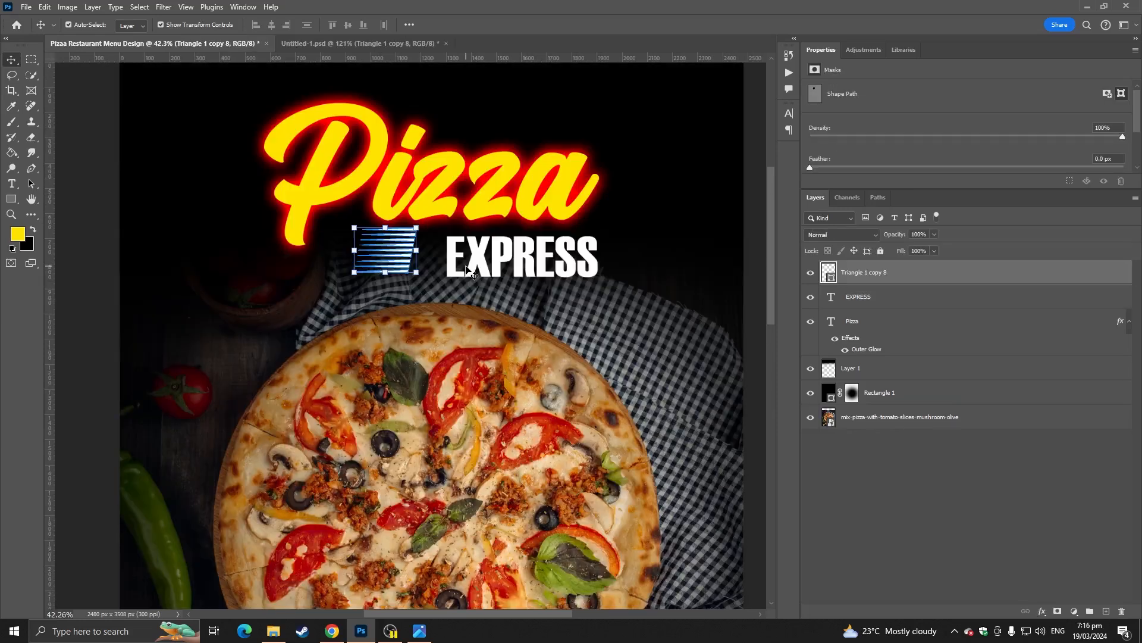
pyautogui.scroll(9, 467, 262)
pyautogui.moveTo(434, 266); pyautogui.dragTo(373, 260)
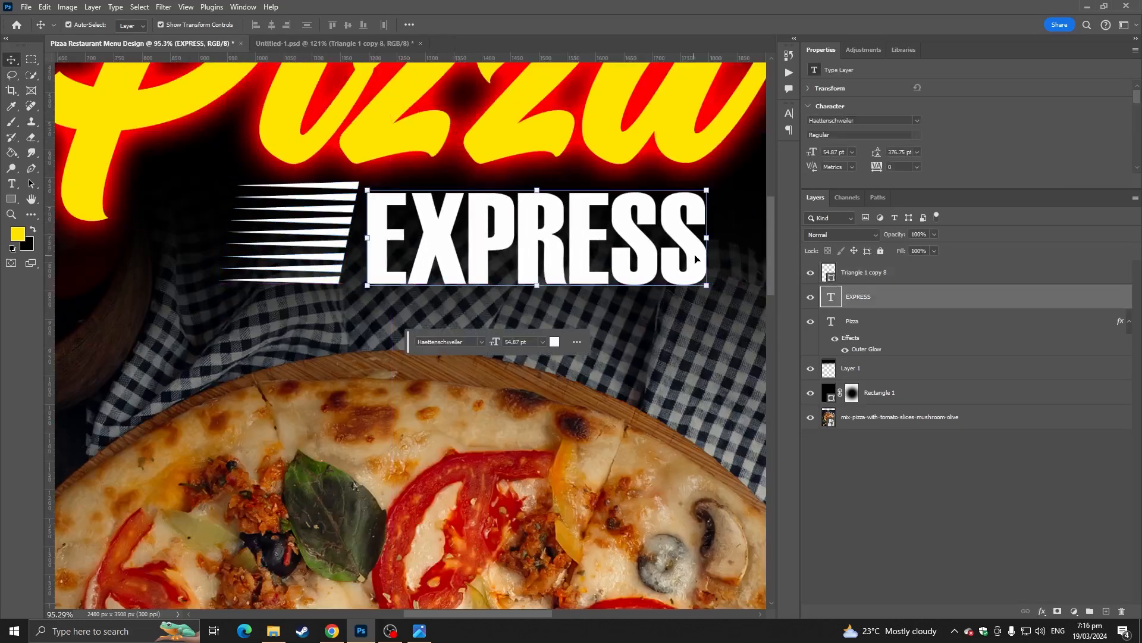
# Step: Slant the EXPRESS text forward with a horizontal skew of about 10.8° and scale it to about 57.6 pt beside the speed lines
pyautogui.moveTo(701, 241); pyautogui.dragTo(709, 209)
pyautogui.hotkey('ctrl', 't')
pyautogui.moveTo(707, 217); pyautogui.dragTo(708, 270)
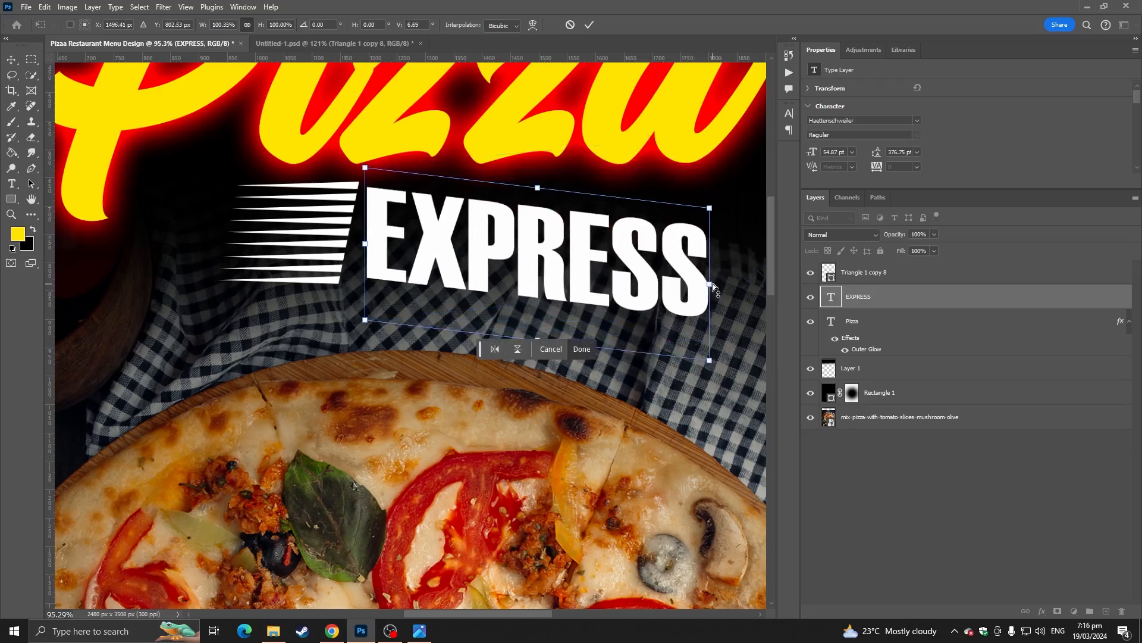
pyautogui.hotkey('ctrl', 'z')
pyautogui.moveTo(537, 319); pyautogui.dragTo(509, 318)
pyautogui.scroll(2, 446, 214)
pyautogui.moveTo(409, 242); pyautogui.dragTo(410, 249)
pyautogui.scroll(-5, 551, 244)
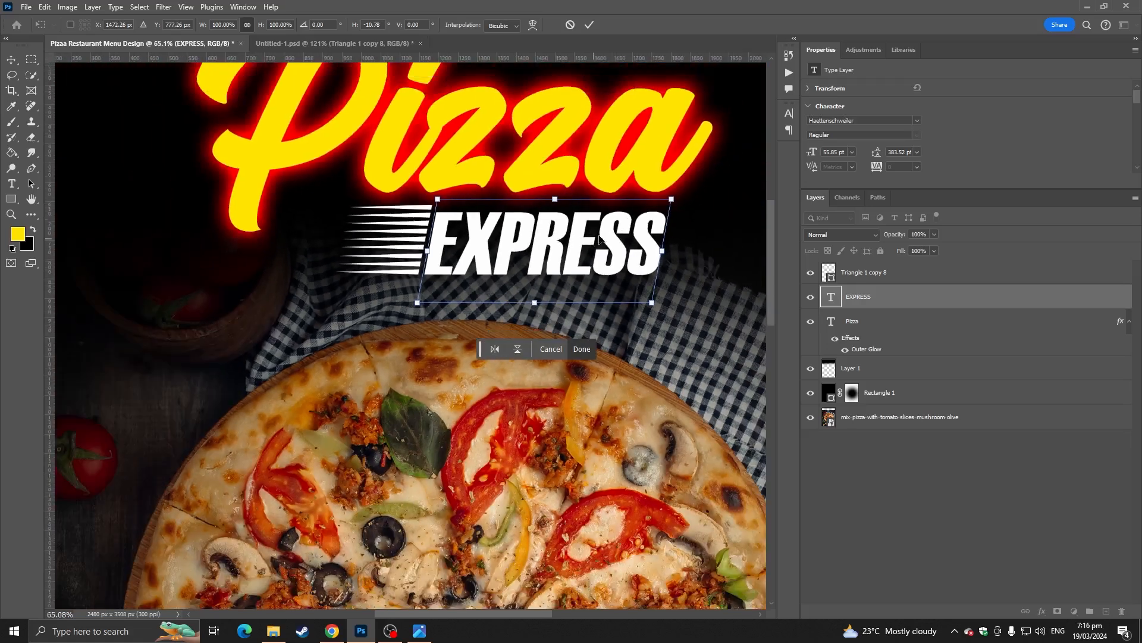
pyautogui.moveTo(671, 202)
pyautogui.mouseDown()
pyautogui.moveTo(711, 200)
pyautogui.moveTo(686, 204)
pyautogui.mouseUp()
pyautogui.press('Return')
pyautogui.scroll(-4, 482, 226)
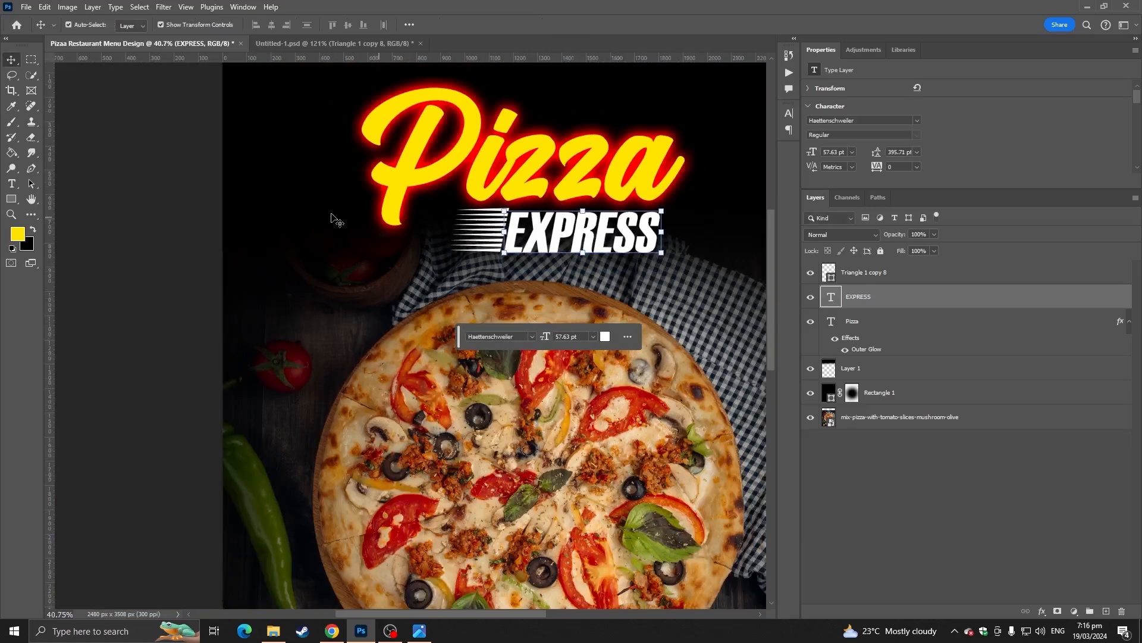
pyautogui.click(190, 238)
# Step: Shrink the speed-line shape slightly so that its height matches the EXPRESS lettering
pyautogui.scroll(4, 440, 226)
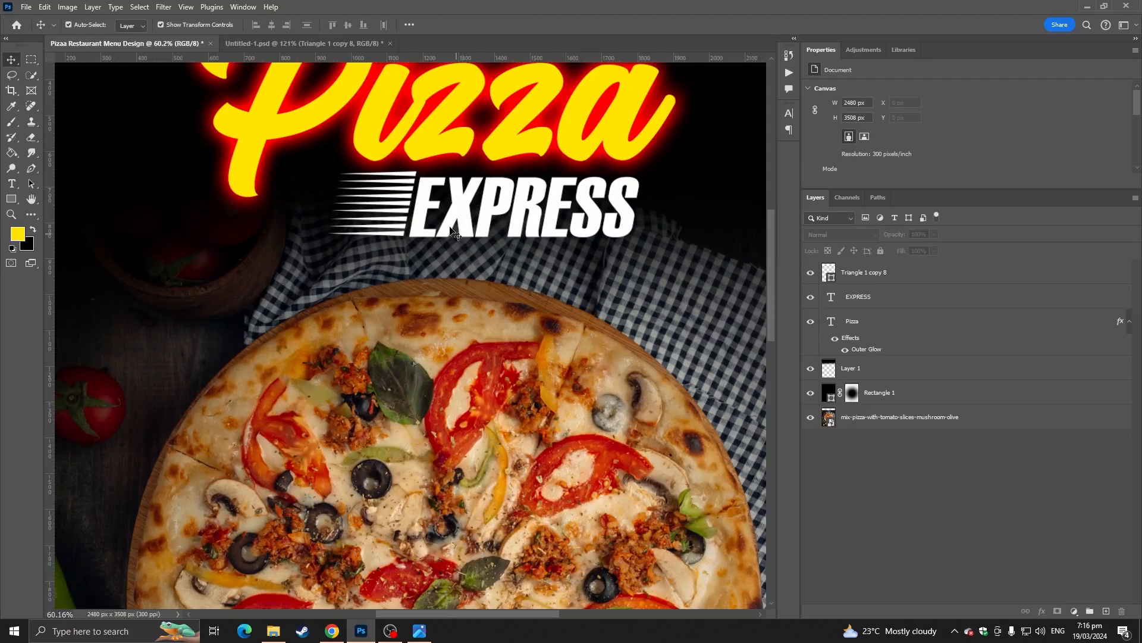
pyautogui.scroll(4, 428, 197)
pyautogui.click(392, 153)
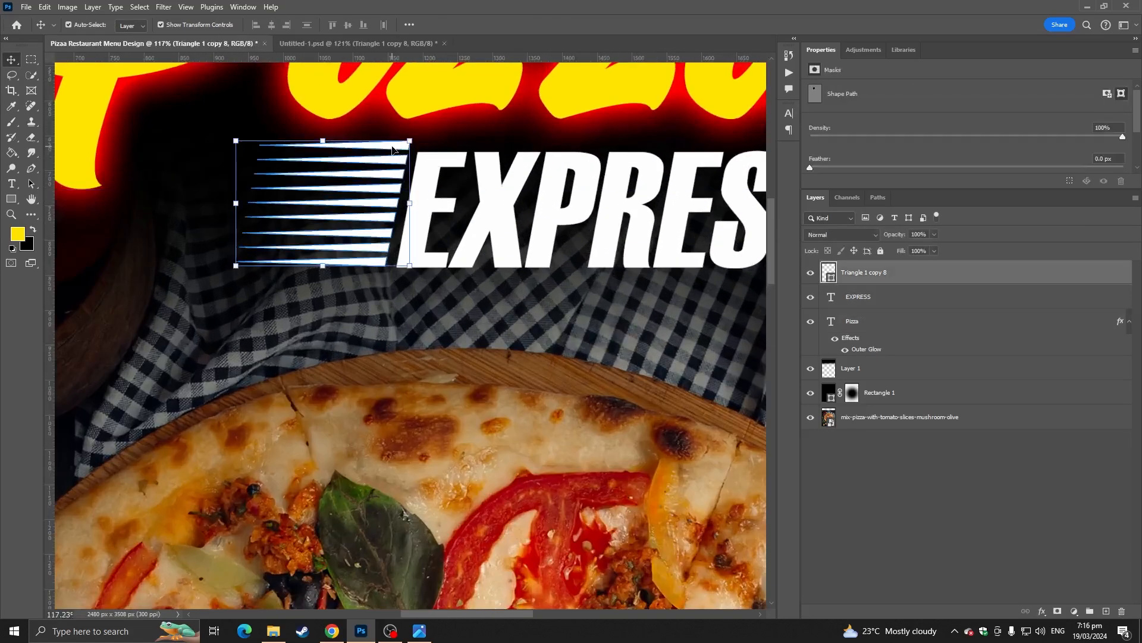
pyautogui.moveTo(326, 142); pyautogui.dragTo(326, 153)
pyautogui.press('Return')
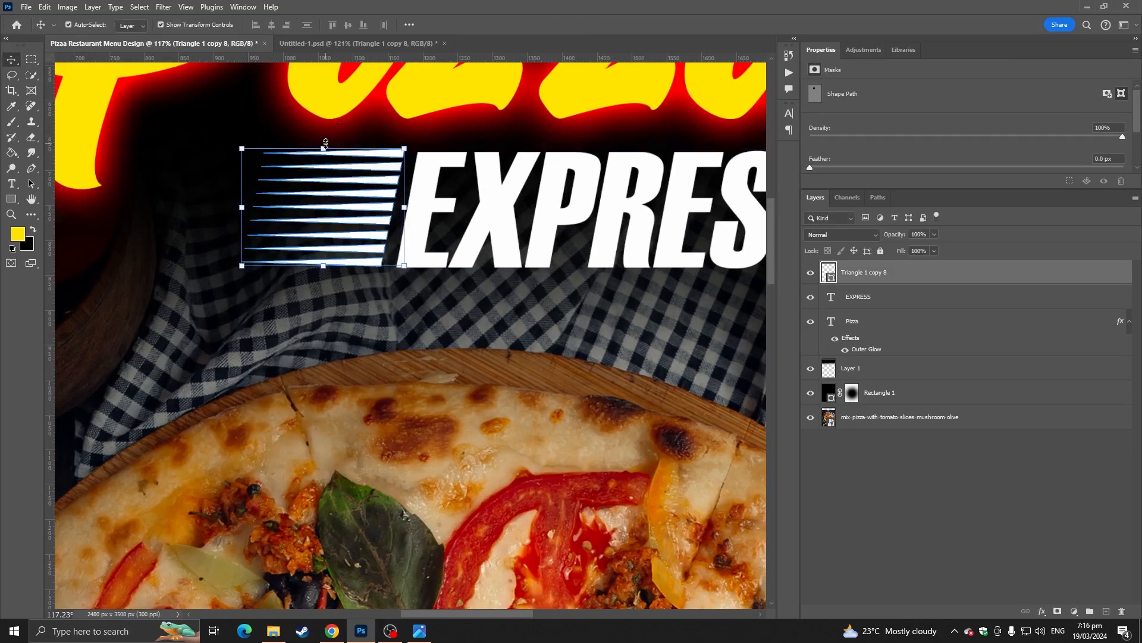
pyautogui.scroll(-5, 243, 176)
pyautogui.scroll(-1, 178, 175)
pyautogui.click(127, 173)
pyautogui.scroll(5, 364, 136)
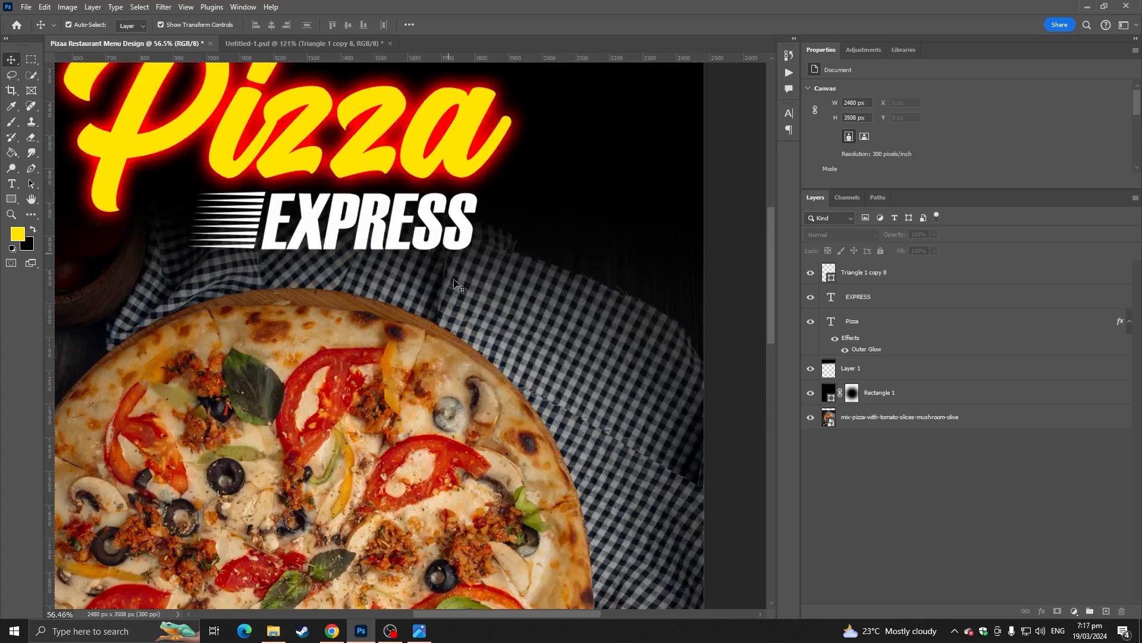
pyautogui.scroll(-3, 459, 287)
pyautogui.scroll(1, 416, 232)
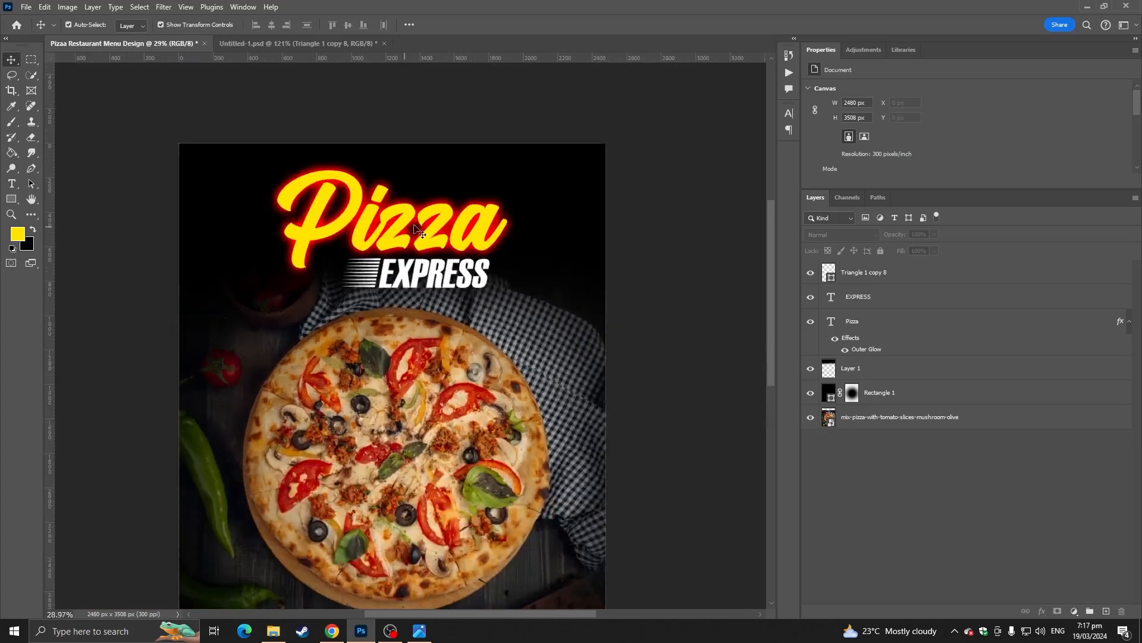
# Step: Rotate the speed lines and EXPRESS together about 2° counterclockwise and align their right edge with the end of Pizza
pyautogui.click(887, 274)
pyautogui.keyDown('shift'); pyautogui.click(875, 297); pyautogui.keyUp('shift')
pyautogui.scroll(3, 362, 282)
pyautogui.hotkey('ctrl', 't')
pyautogui.moveTo(313, 268); pyautogui.dragTo(313, 272)
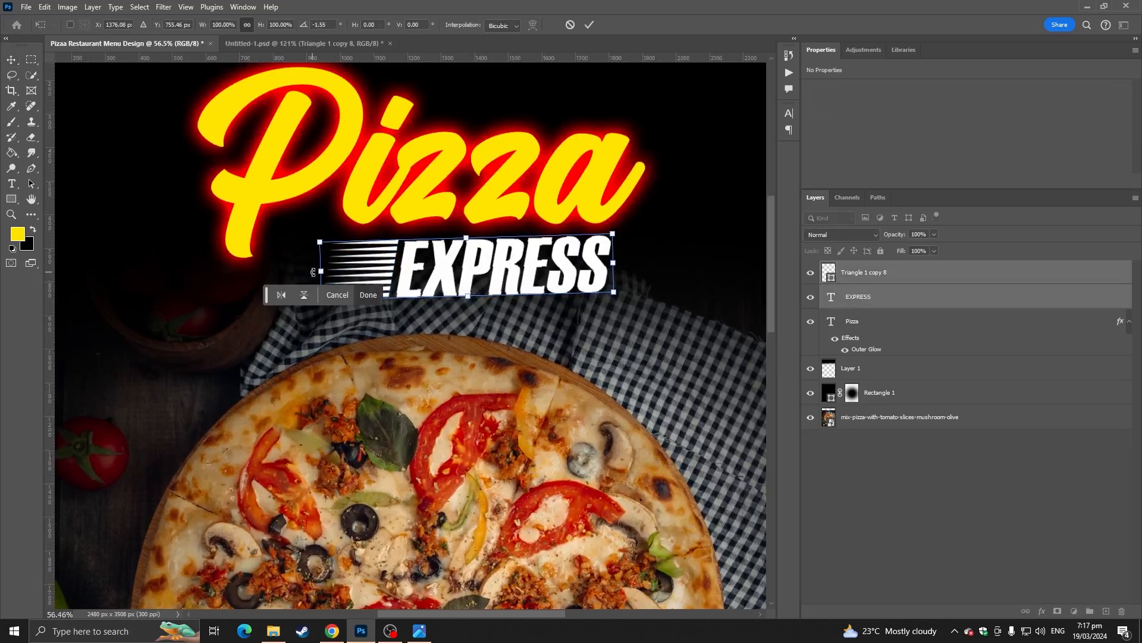
pyautogui.hotkey('ctrl', 'z')
pyautogui.moveTo(618, 272)
pyautogui.mouseDown()
pyautogui.moveTo(619, 262)
pyautogui.moveTo(610, 270)
pyautogui.mouseUp()
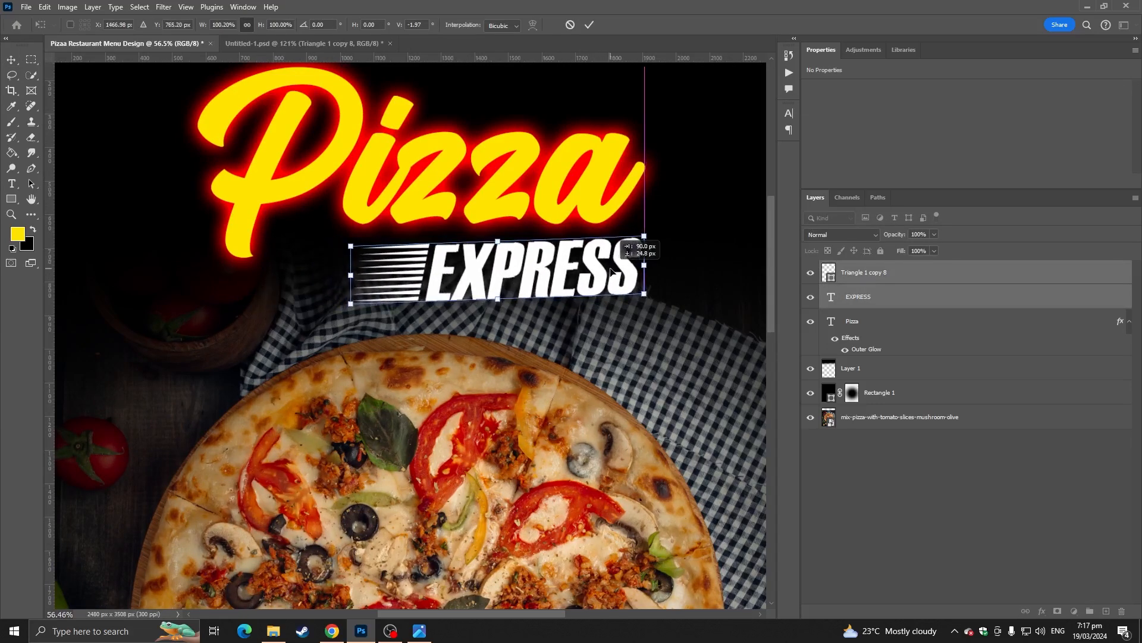
# Step: Scale the speed lines and EXPRESS down together, keeping them close under the right end of Pizza
pyautogui.moveTo(354, 276); pyautogui.dragTo(411, 275)
pyautogui.moveTo(497, 280); pyautogui.dragTo(484, 276)
pyautogui.moveTo(631, 263); pyautogui.dragTo(644, 262)
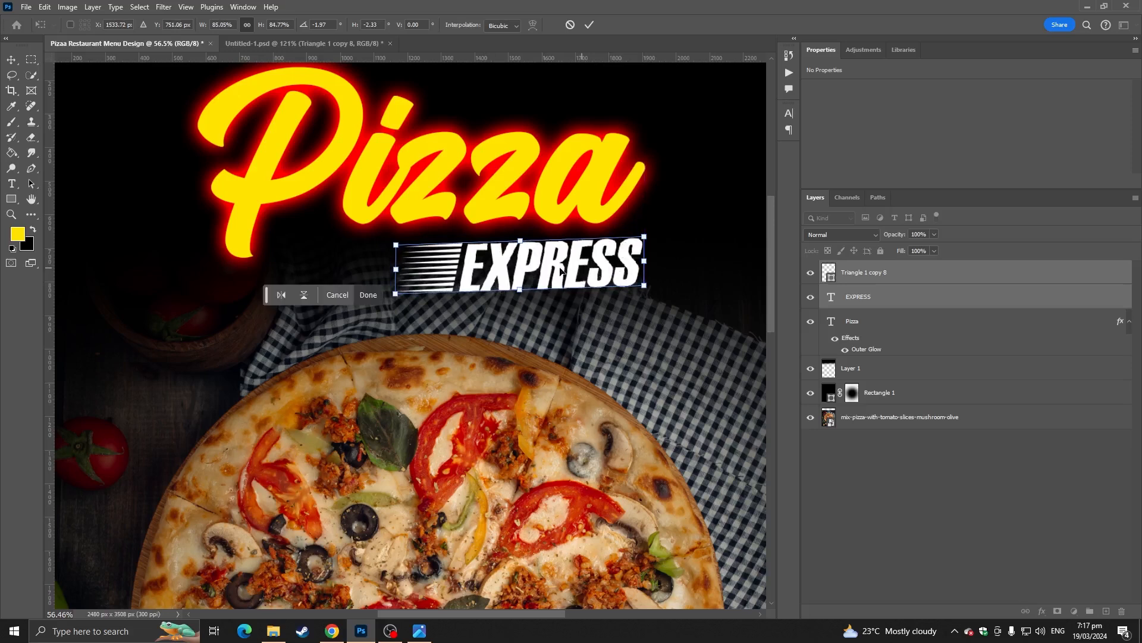
pyautogui.moveTo(395, 268); pyautogui.dragTo(384, 268)
pyautogui.press('Return')
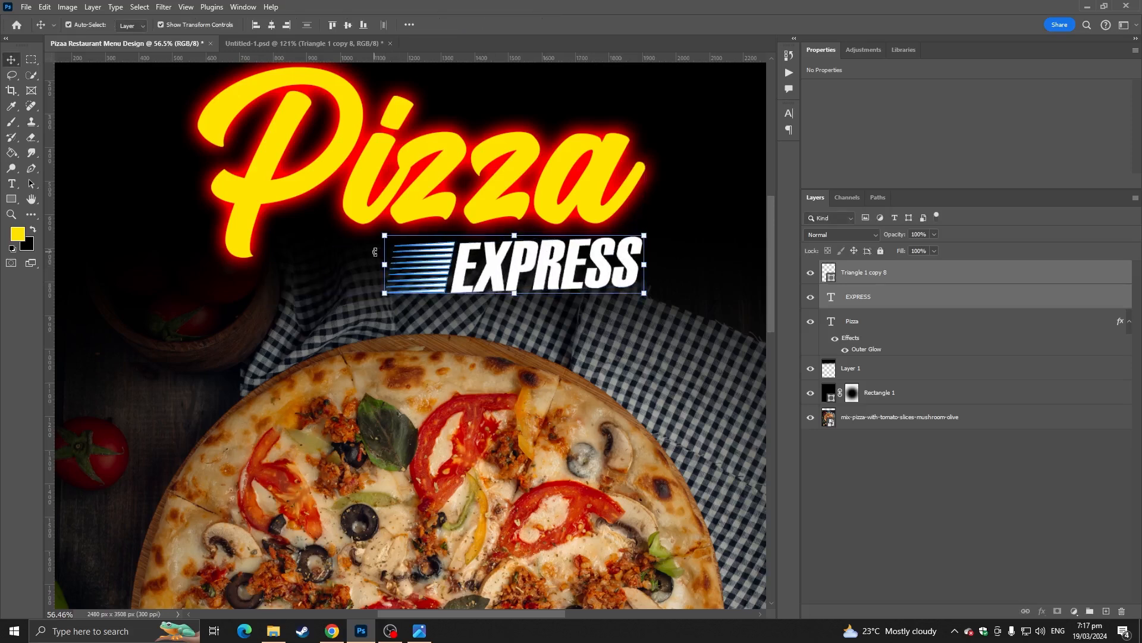
pyautogui.scroll(-4, 352, 437)
pyautogui.click(92, 381)
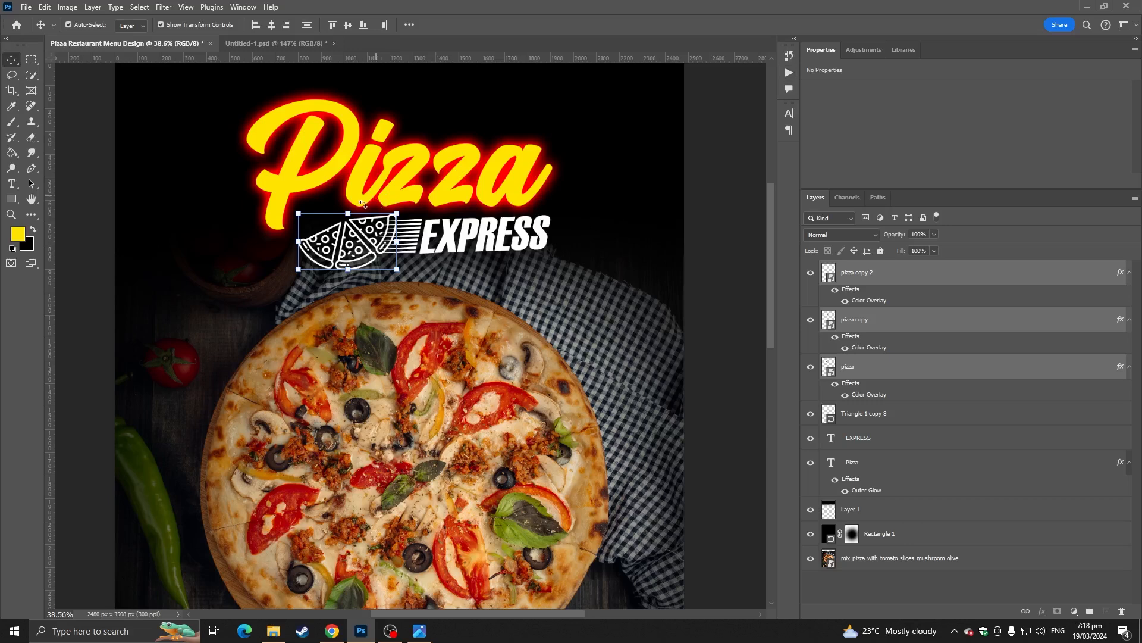
# Step: Merge the three pizza slice icon layers into one and move the icon left, clear of the speed lines
pyautogui.scroll(5, 370, 250)
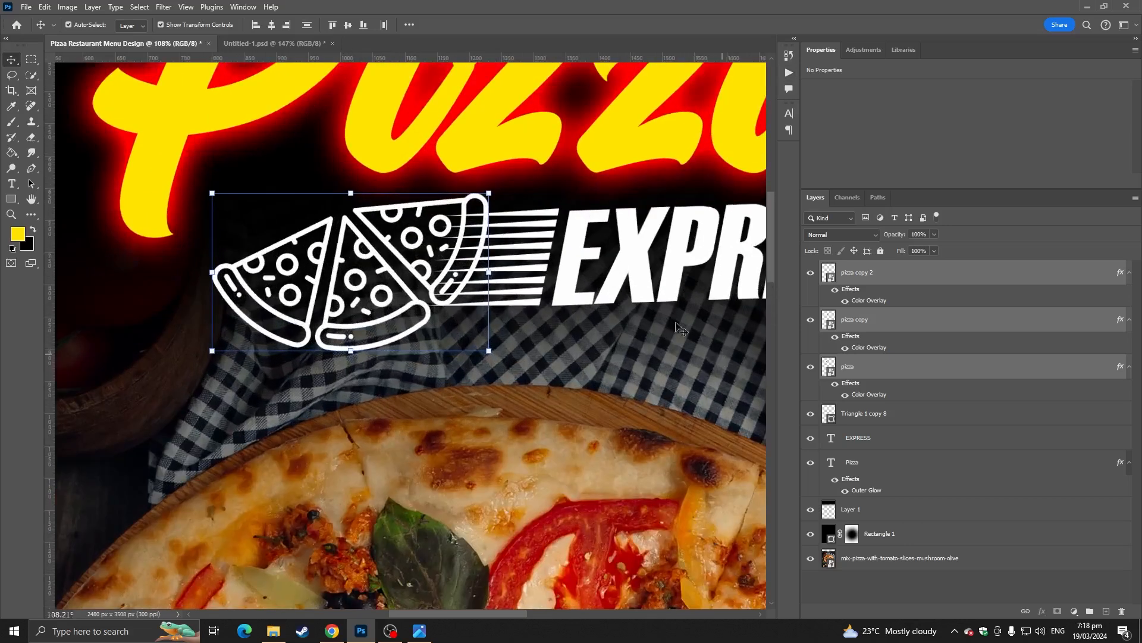
pyautogui.rightClick(865, 367)
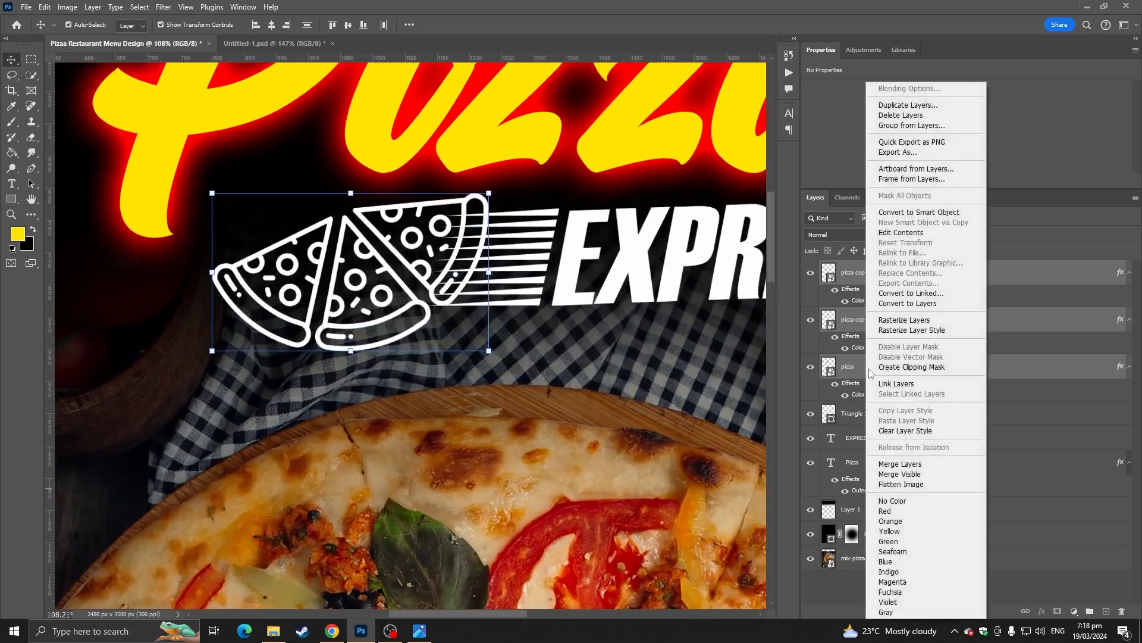
pyautogui.click(893, 464)
pyautogui.click(410, 253)
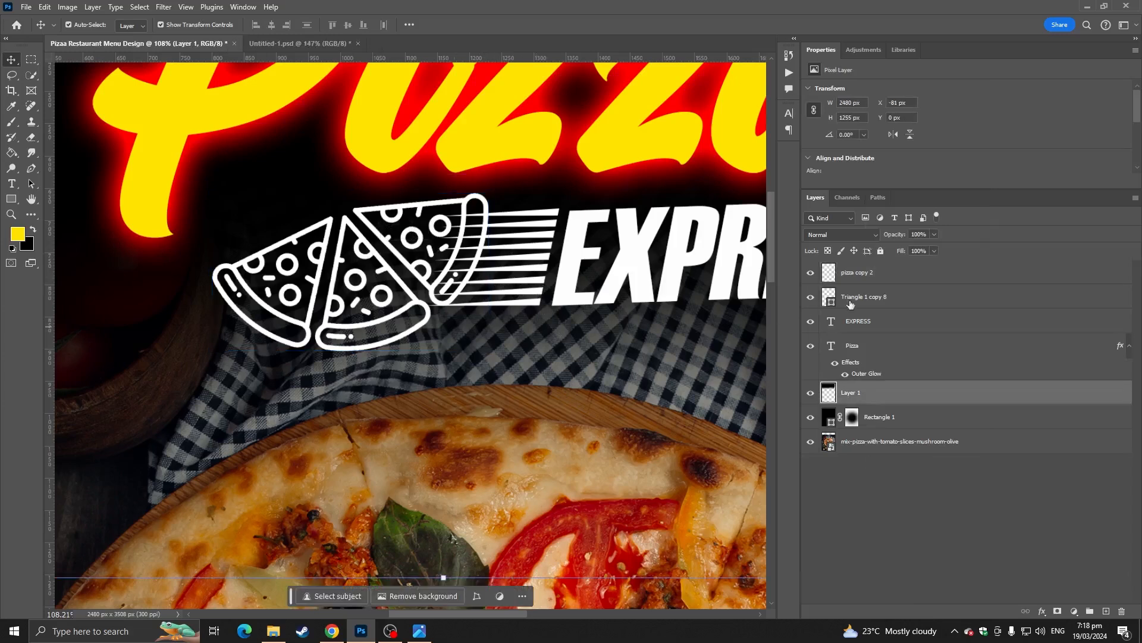
pyautogui.click(868, 278)
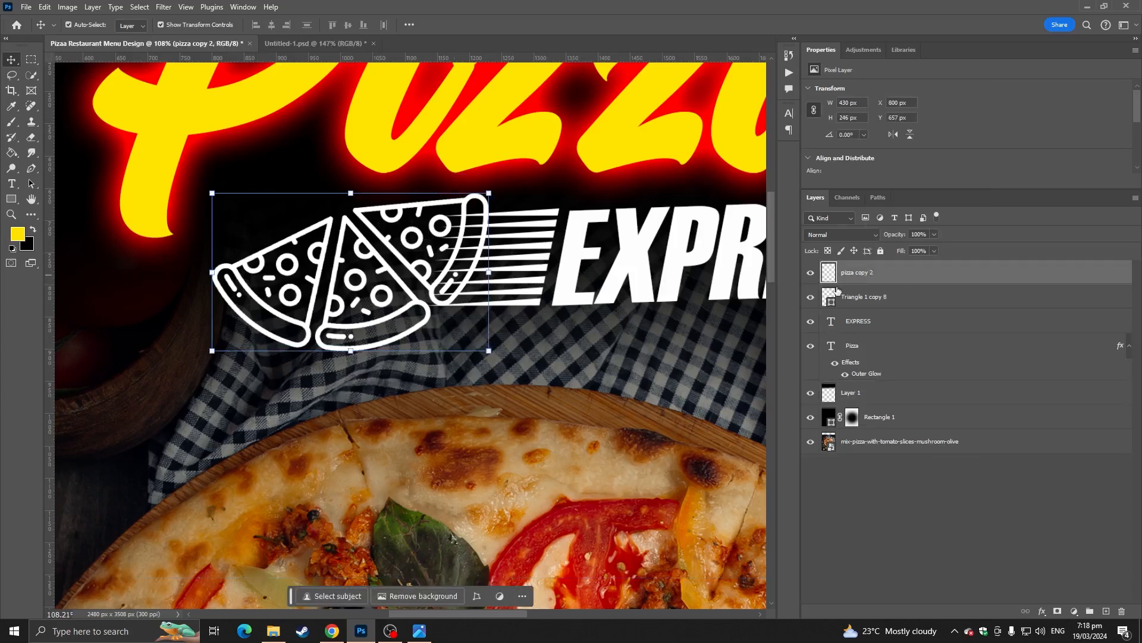
pyautogui.moveTo(379, 239); pyautogui.dragTo(314, 237)
pyautogui.scroll(-6, 314, 237)
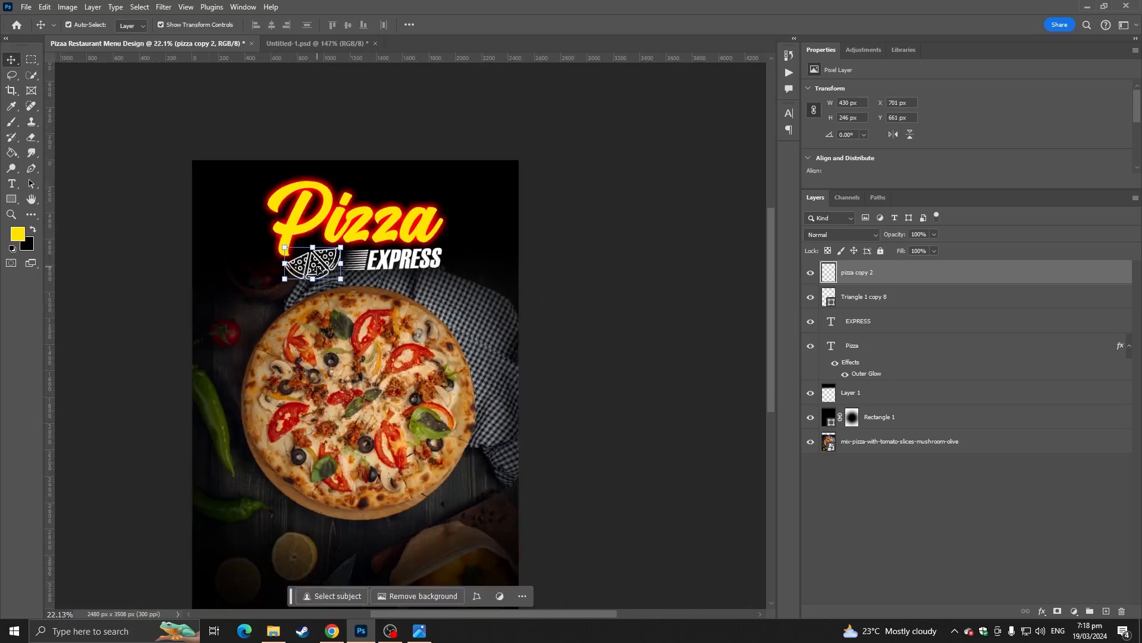
pyautogui.click(569, 273)
# Step: Draw a yellow circle about 2018 px in diameter with the Ellipse tool, centred over the pizza
pyautogui.scroll(1, 541, 312)
pyautogui.moveTo(516, 346); pyautogui.dragTo(552, 237)
pyautogui.scroll(1, 451, 387)
pyautogui.scroll(-4, 452, 386)
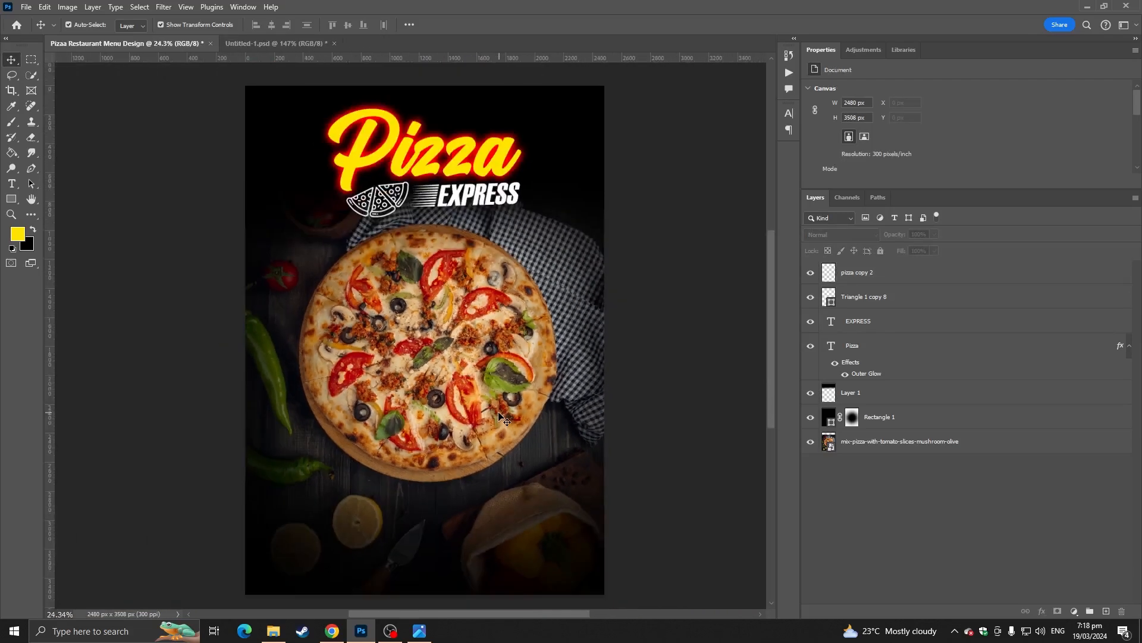
pyautogui.scroll(1, 489, 403)
pyautogui.moveTo(489, 403); pyautogui.dragTo(444, 340)
pyautogui.scroll(4, 433, 381)
pyautogui.moveTo(433, 381); pyautogui.dragTo(438, 433)
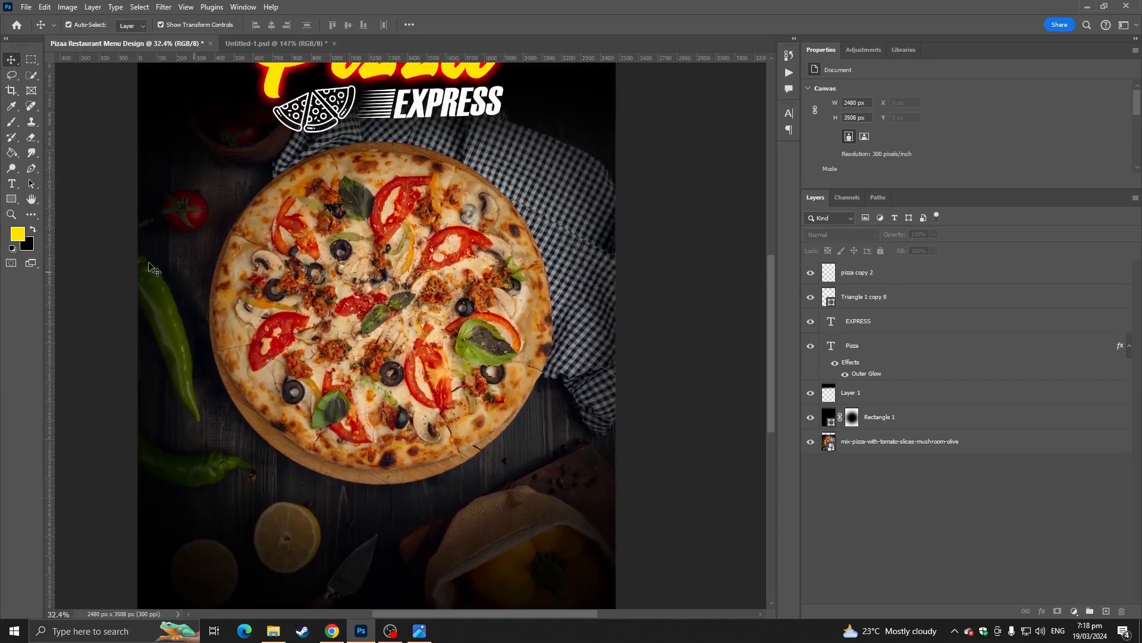
pyautogui.click(15, 203)
pyautogui.click(60, 211)
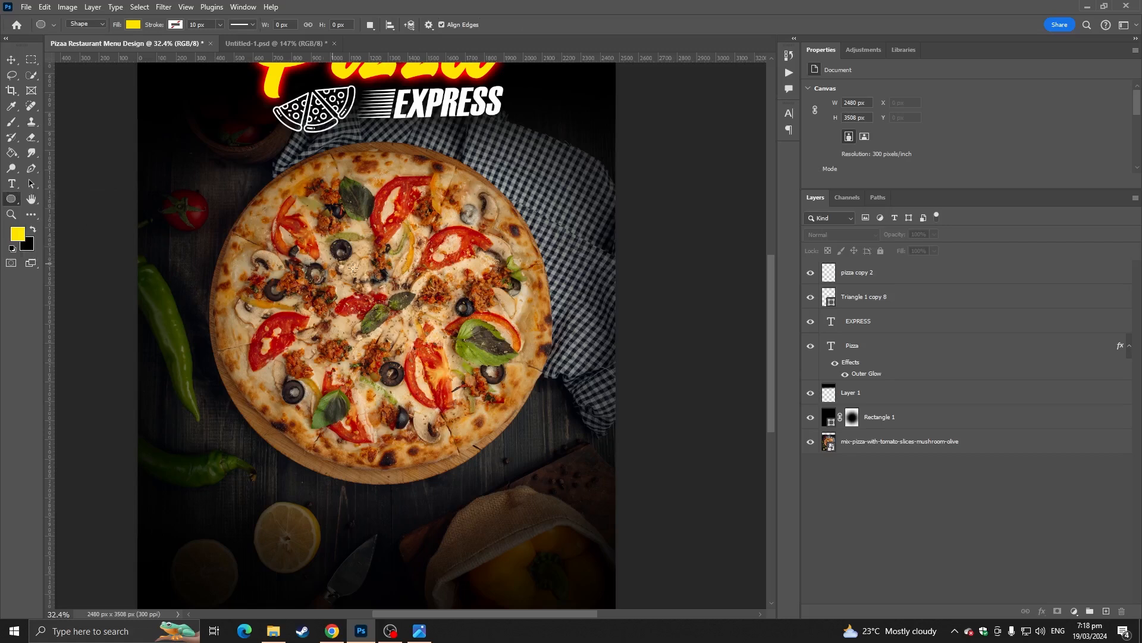
pyautogui.moveTo(371, 291); pyautogui.dragTo(566, 496)
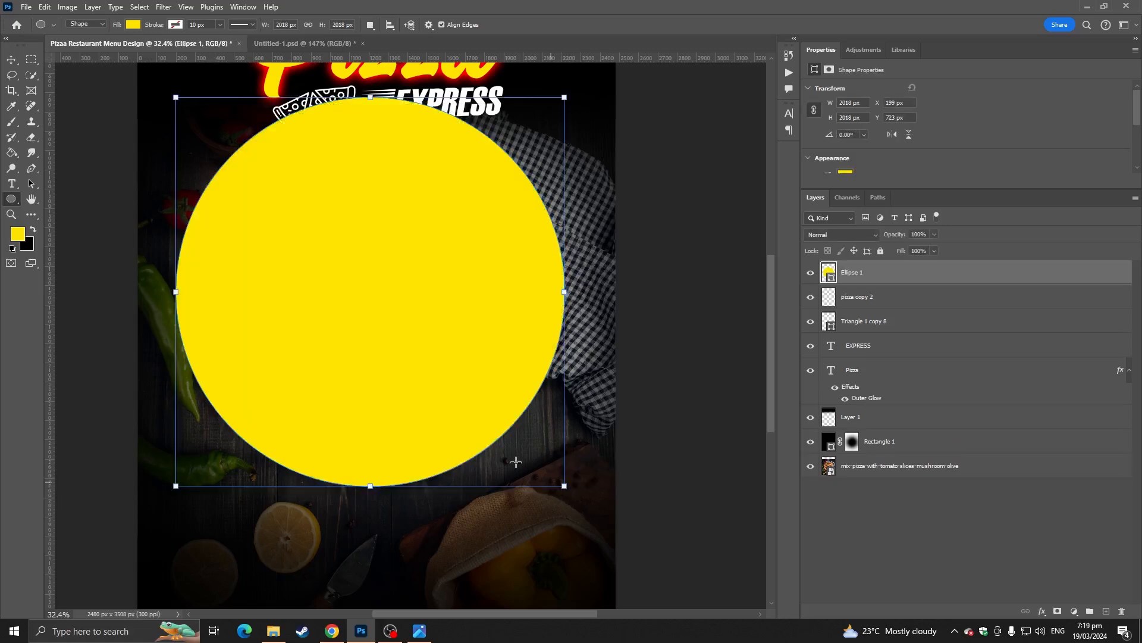
# Step: Remove the circle's fill and give it a white 10 px stroke
pyautogui.click(135, 25)
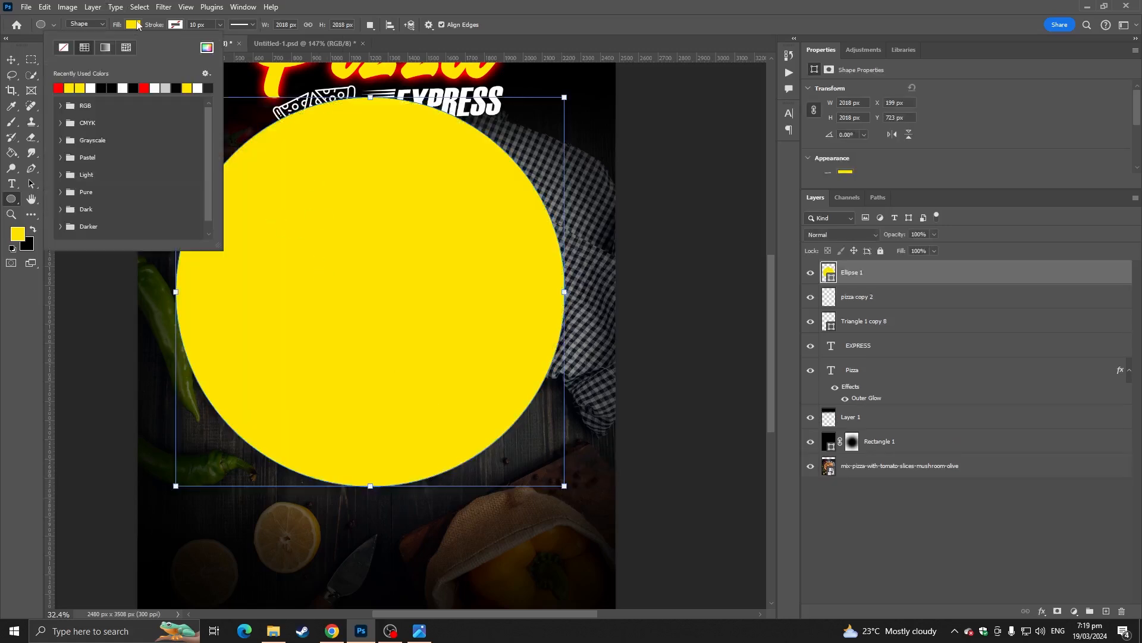
pyautogui.click(63, 49)
pyautogui.click(170, 26)
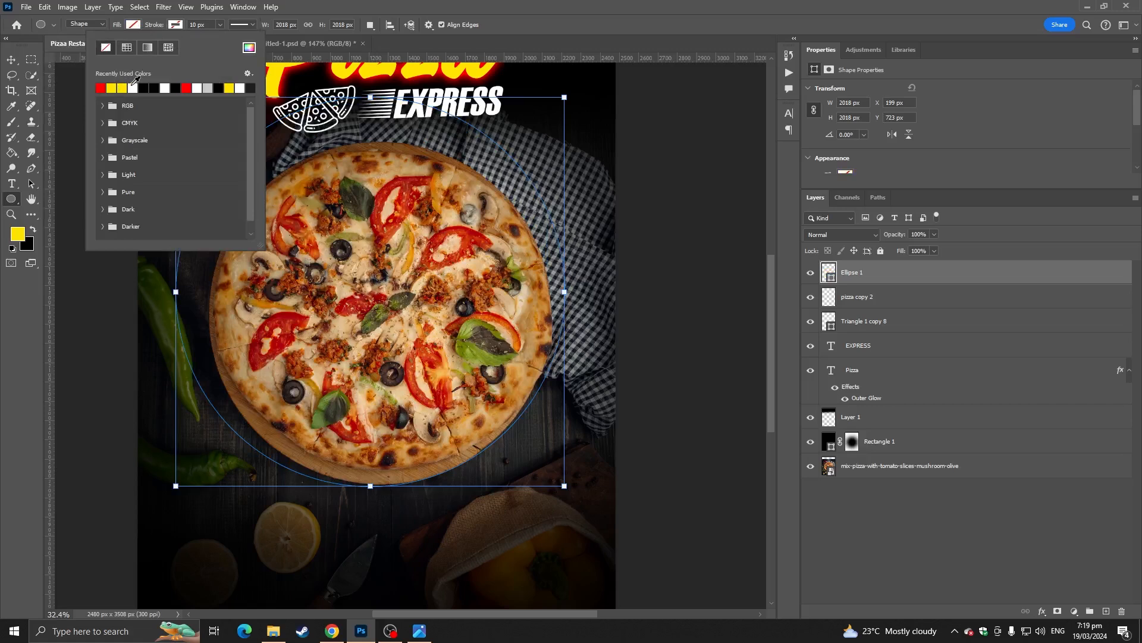
pyautogui.click(133, 88)
pyautogui.click(365, 93)
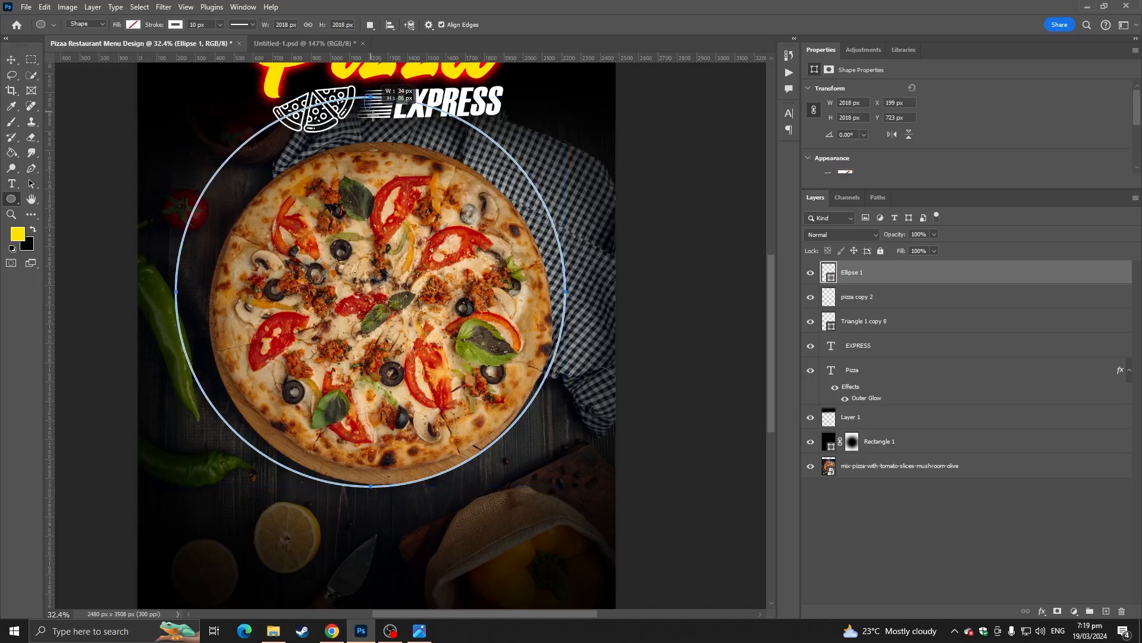
# Step: Resize the white ring to about 1861 × 1850 px so that it closely encircles the pizza
pyautogui.moveTo(369, 96); pyautogui.dragTo(376, 126)
pyautogui.moveTo(179, 306); pyautogui.dragTo(191, 310)
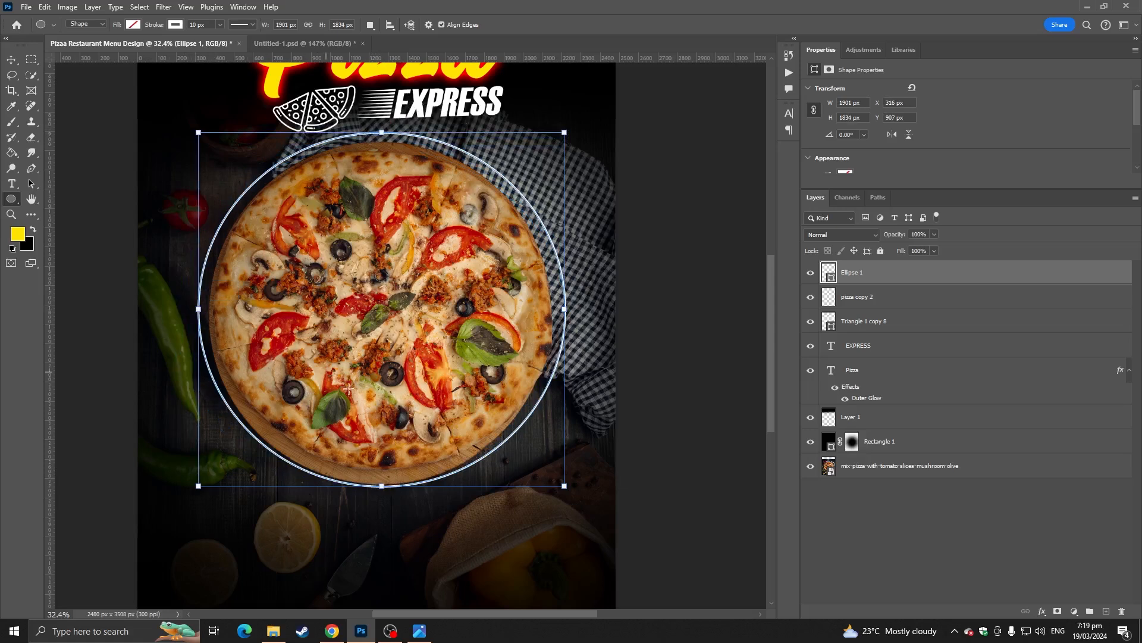
pyautogui.moveTo(384, 486); pyautogui.dragTo(383, 496)
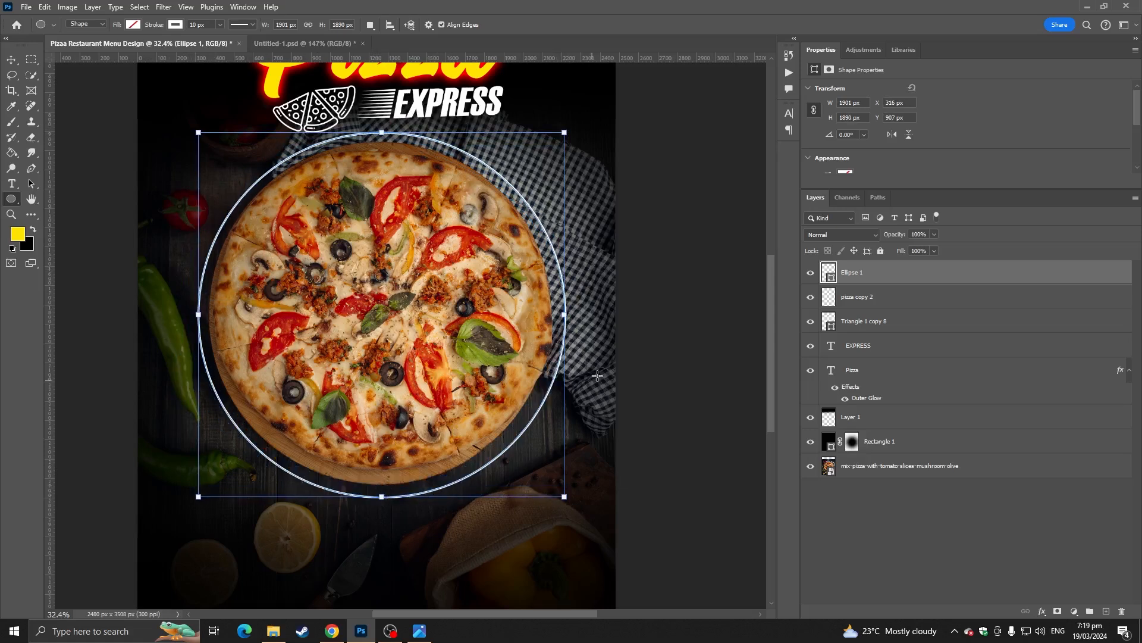
pyautogui.moveTo(572, 313); pyautogui.dragTo(564, 313)
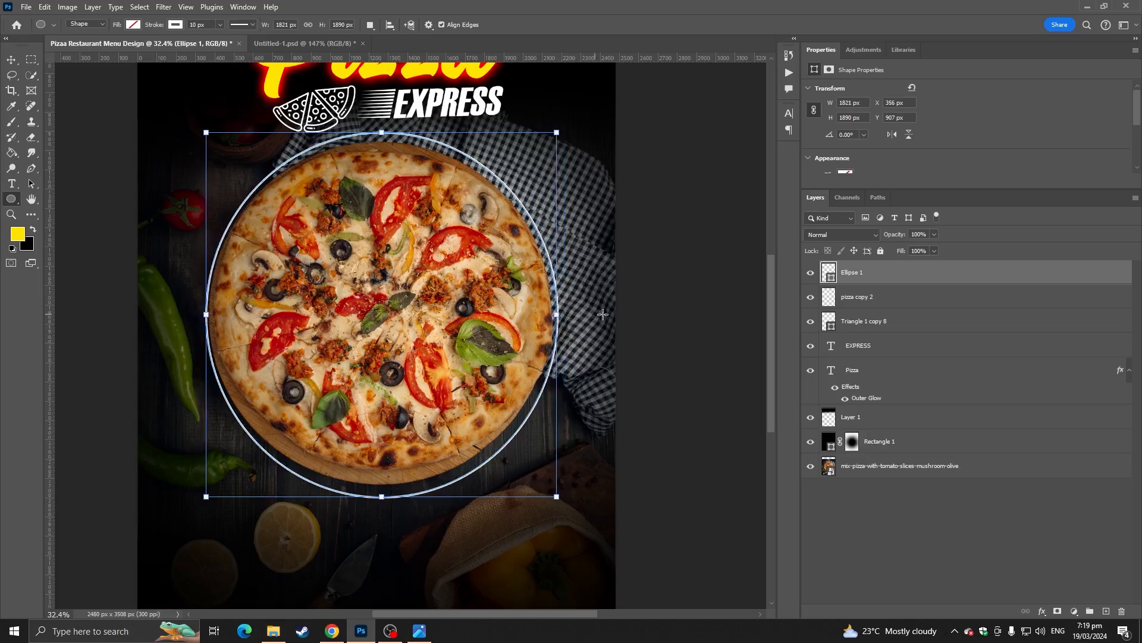
pyautogui.hotkey('ctrl', 'z')
pyautogui.moveTo(564, 134)
pyautogui.mouseDown()
pyautogui.moveTo(589, 115)
pyautogui.moveTo(569, 139)
pyautogui.mouseUp()
pyautogui.press('Return')
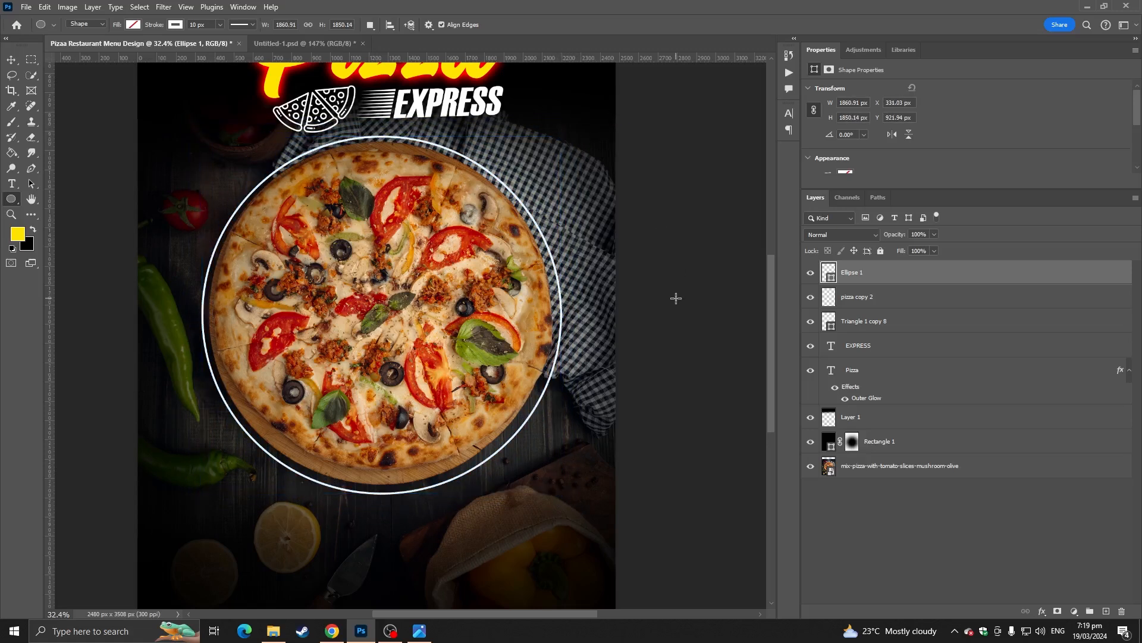
# Step: Rasterize the ring's layer and enlarge the ring slightly to about 1903 × 1882 px around the pizza
pyautogui.click(11, 59)
pyautogui.click(121, 141)
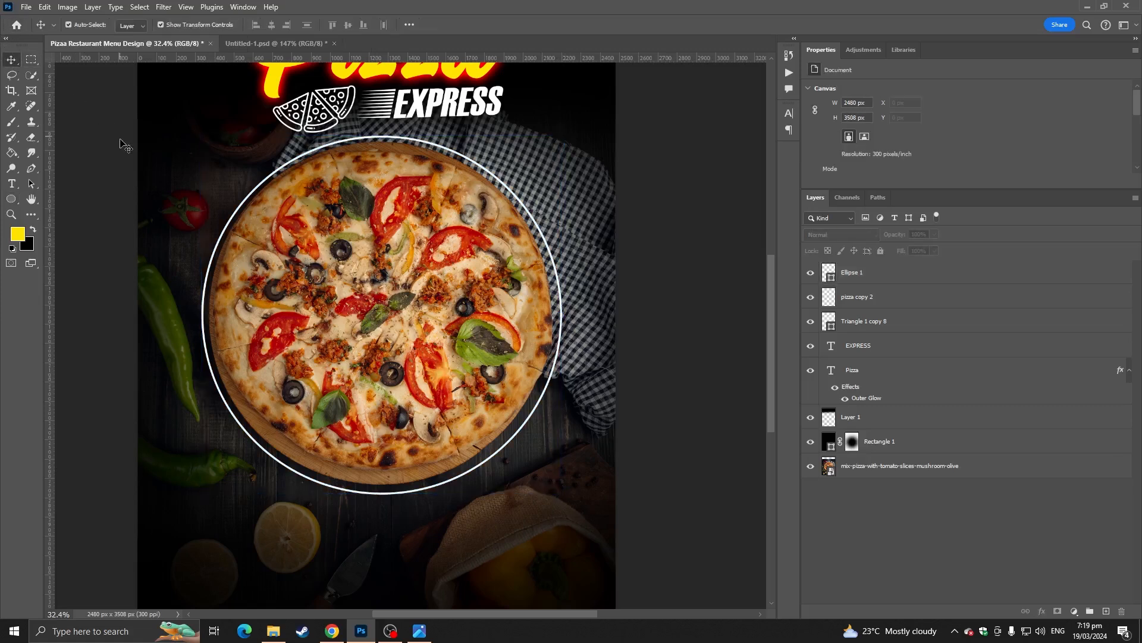
pyautogui.rightClick(882, 275)
pyautogui.click(910, 295)
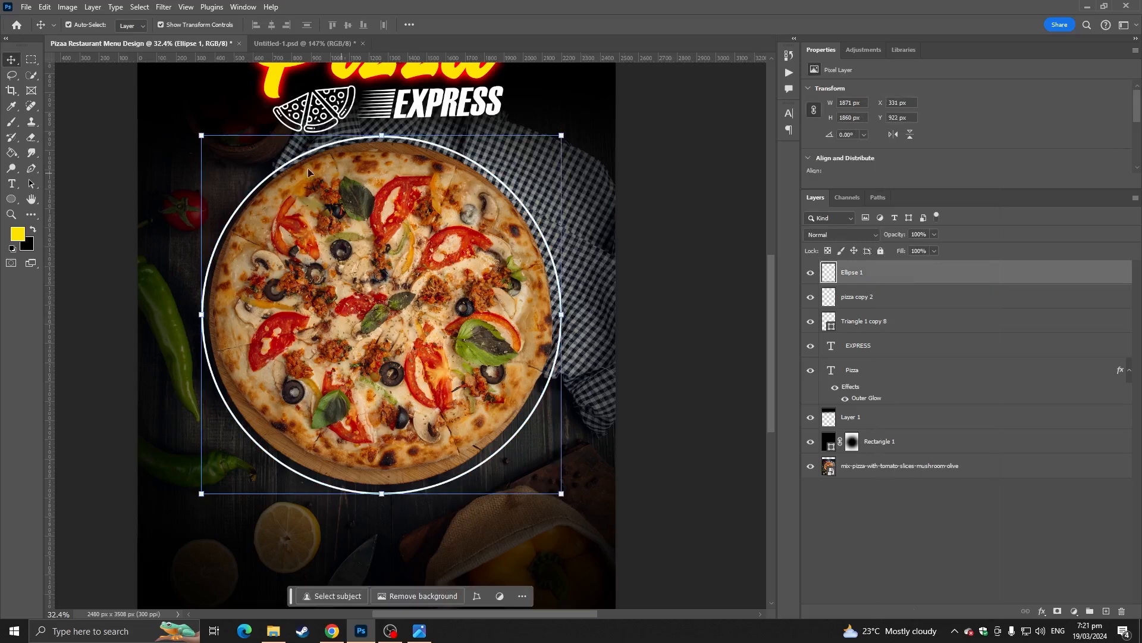
pyautogui.moveTo(562, 136); pyautogui.dragTo(567, 132)
pyautogui.press('Return')
pyautogui.click(106, 252)
# Step: Cut gaps in the white ring at its top and left side by deleting rectangular selections, the left one about 1345 × 365 px
pyautogui.scroll(-3, 142, 244)
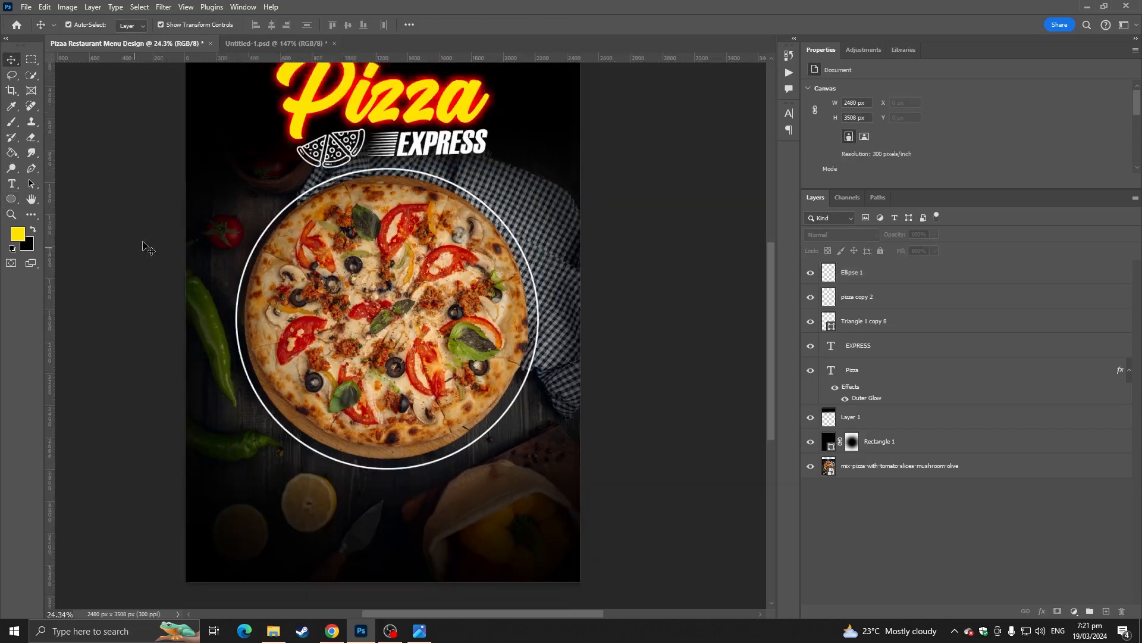
pyautogui.moveTo(185, 231); pyautogui.dragTo(201, 276)
pyautogui.scroll(4, 211, 279)
pyautogui.moveTo(317, 288); pyautogui.dragTo(266, 275)
pyautogui.click(32, 59)
pyautogui.moveTo(388, 166); pyautogui.dragTo(454, 422)
pyautogui.moveTo(427, 355); pyautogui.dragTo(419, 343)
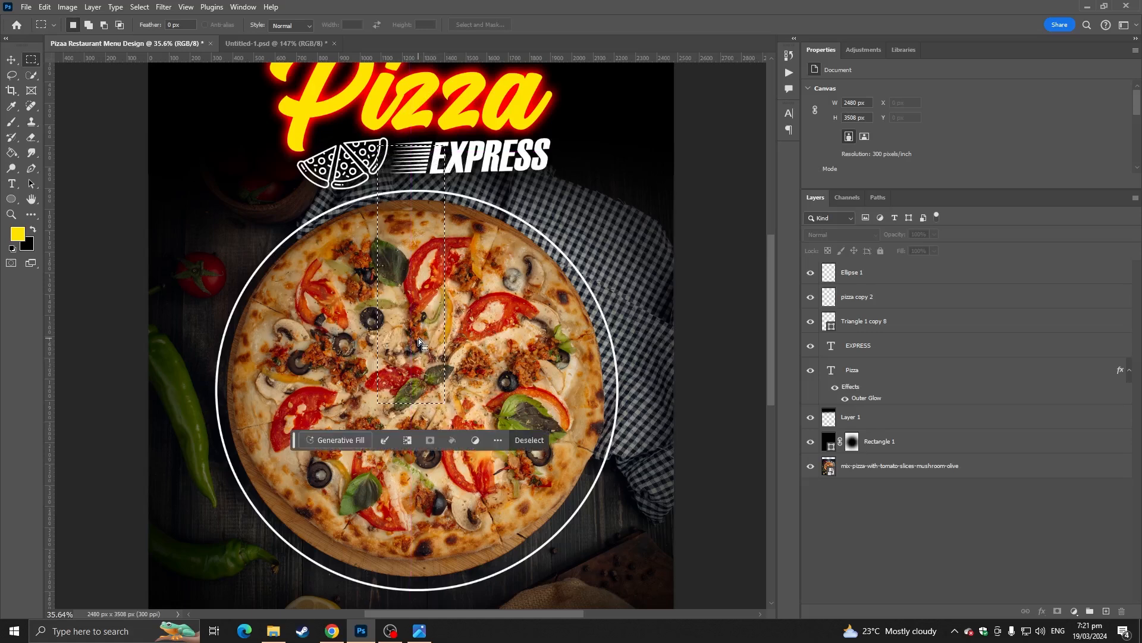
pyautogui.click(860, 275)
pyautogui.click(297, 302)
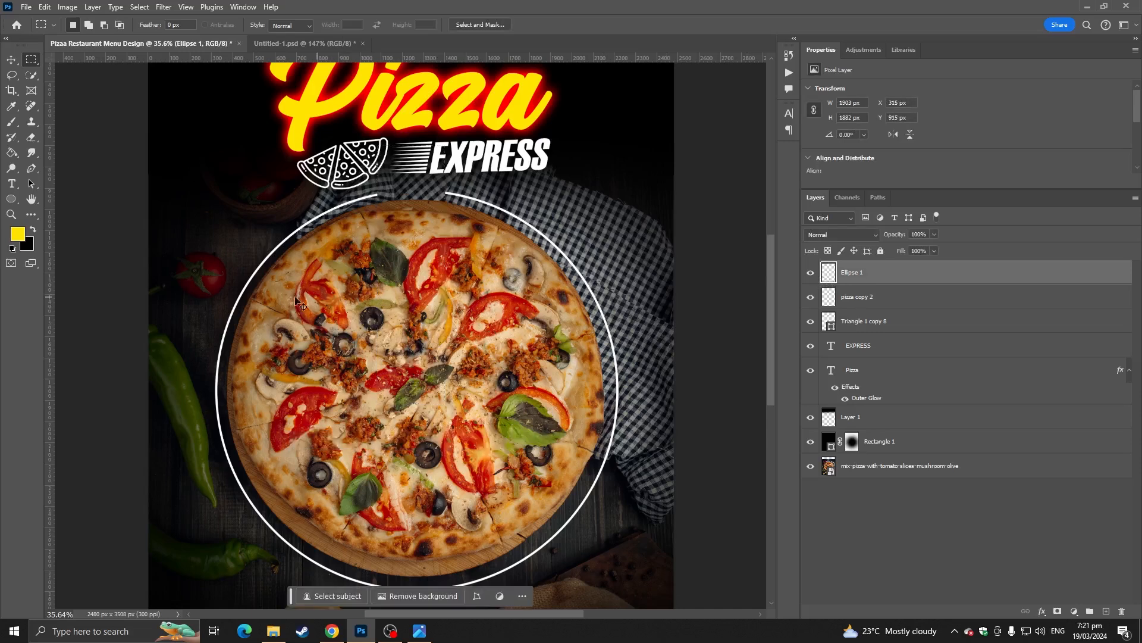
pyautogui.moveTo(181, 364); pyautogui.dragTo(465, 441)
pyautogui.moveTo(405, 419)
pyautogui.mouseDown()
pyautogui.moveTo(387, 429)
pyautogui.moveTo(386, 386)
pyautogui.moveTo(398, 412)
pyautogui.moveTo(390, 445)
pyautogui.moveTo(383, 417)
pyautogui.mouseUp()
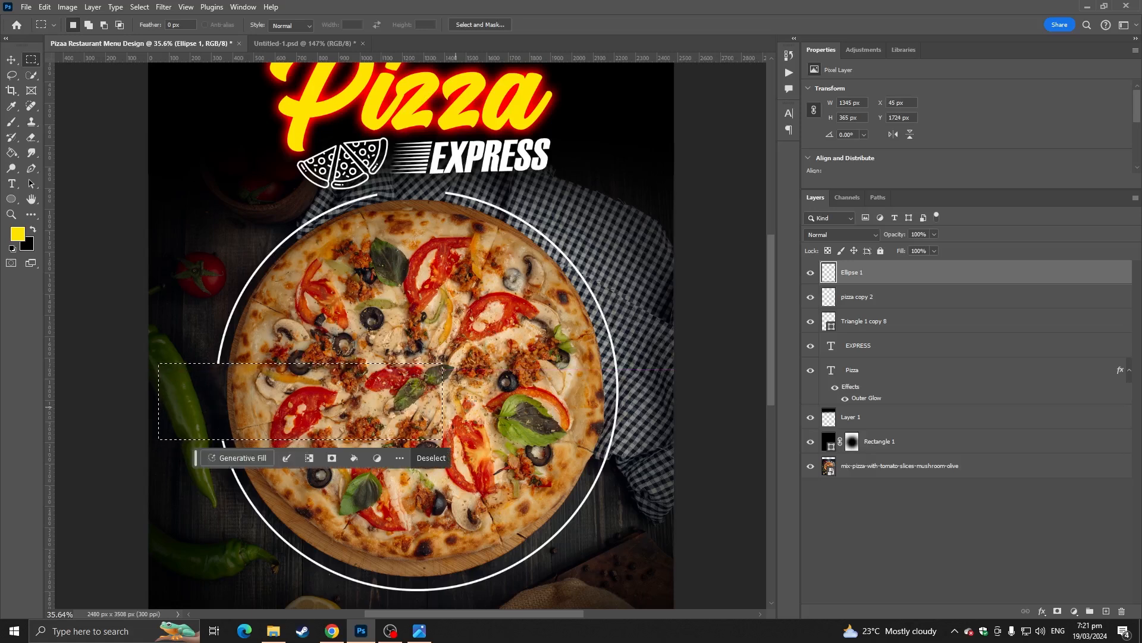
# Step: Clear the selection and draw a yellow rectangle about 1944 × 257 px across the lower part of the pizza
pyautogui.hotkey('ctrl', 'd')
pyautogui.hotkey('ctrl', '0')
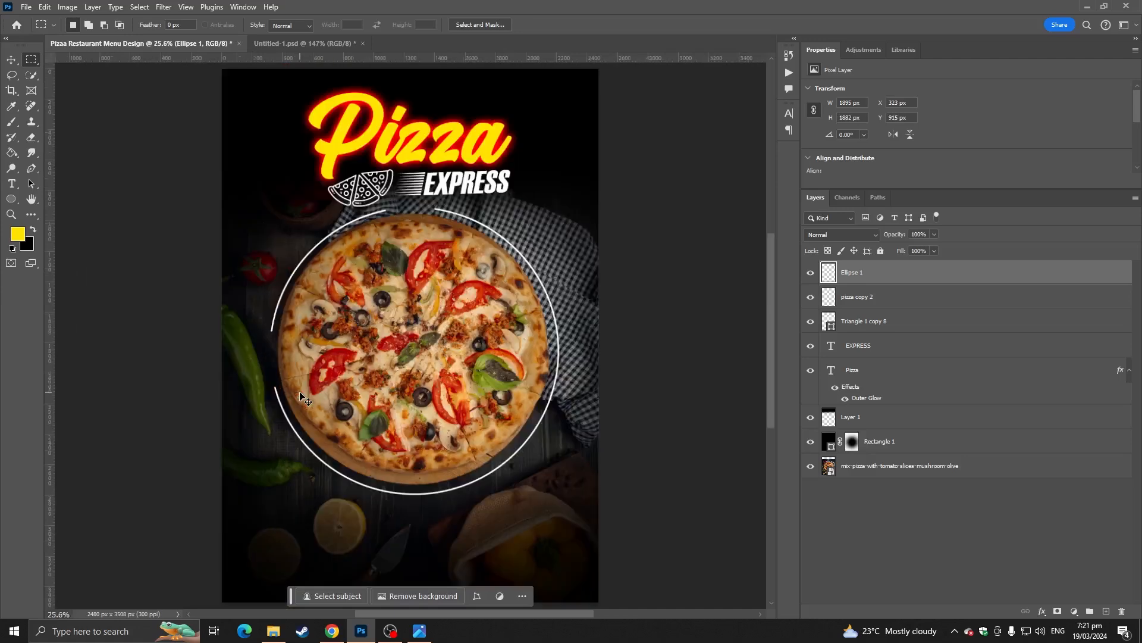
pyautogui.scroll(4, 466, 533)
pyautogui.moveTo(453, 505)
pyautogui.mouseDown()
pyautogui.moveTo(416, 374)
pyautogui.moveTo(450, 505)
pyautogui.mouseUp()
pyautogui.scroll(1, 414, 455)
pyautogui.scroll(1, 407, 455)
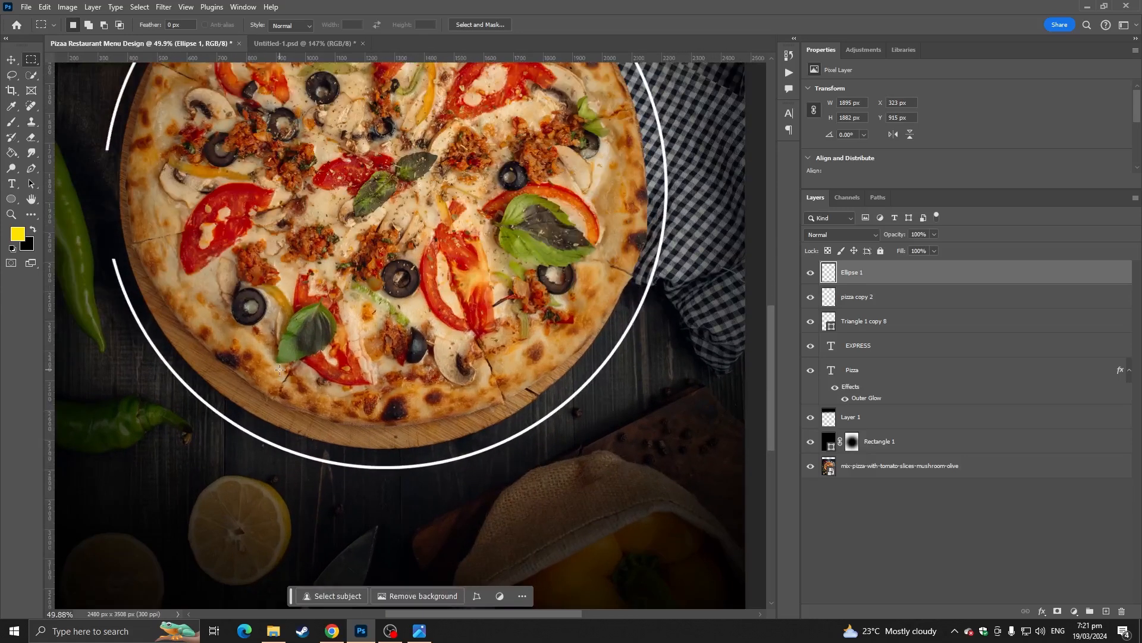
pyautogui.click(12, 200)
pyautogui.rightClick(12, 200)
pyautogui.click(58, 199)
pyautogui.moveTo(143, 278); pyautogui.dragTo(721, 355)
# Step: Centre the yellow rectangle on the canvas, then move it straight down over the lower part of the pizza
pyautogui.click(11, 60)
pyautogui.moveTo(271, 310); pyautogui.dragTo(212, 352)
pyautogui.click(271, 27)
pyautogui.click(347, 25)
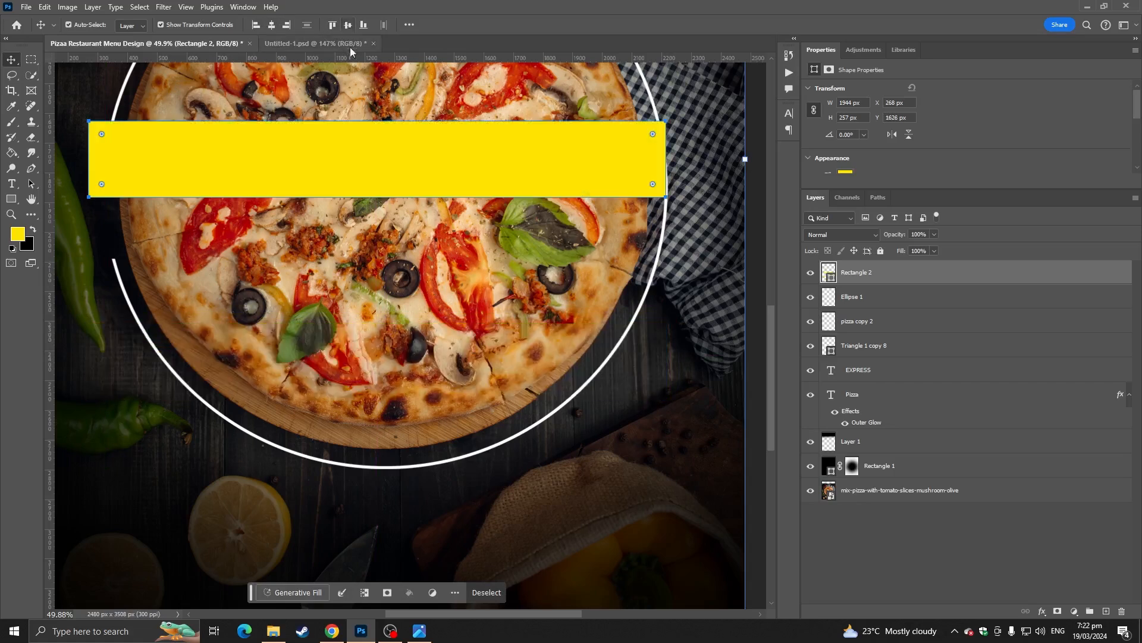
pyautogui.moveTo(390, 156); pyautogui.dragTo(396, 339)
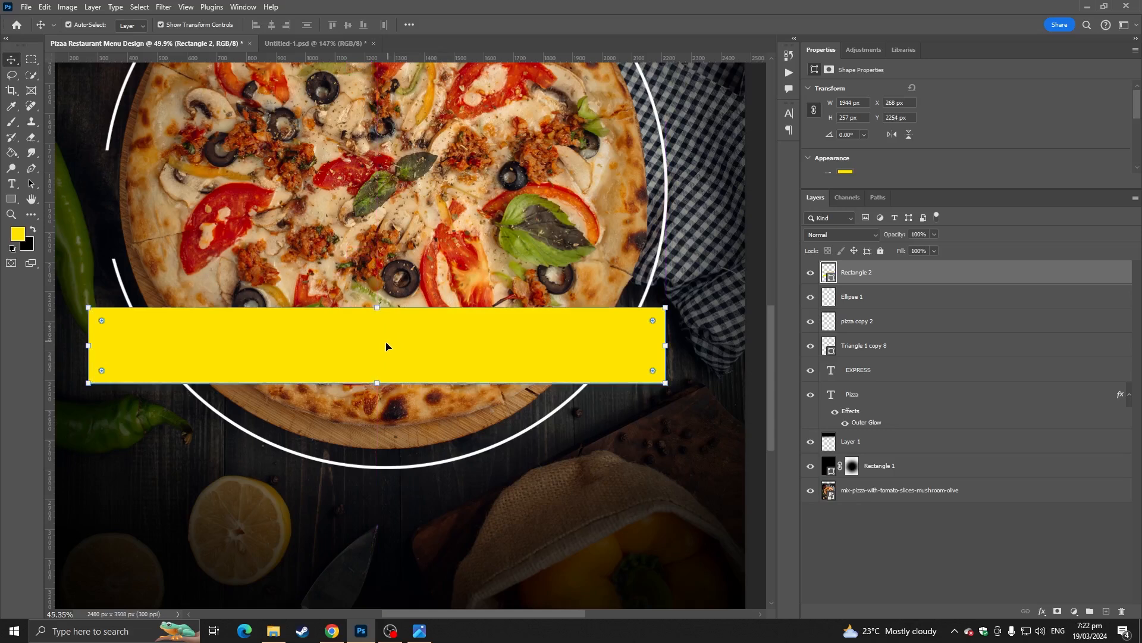
pyautogui.scroll(-3, 381, 344)
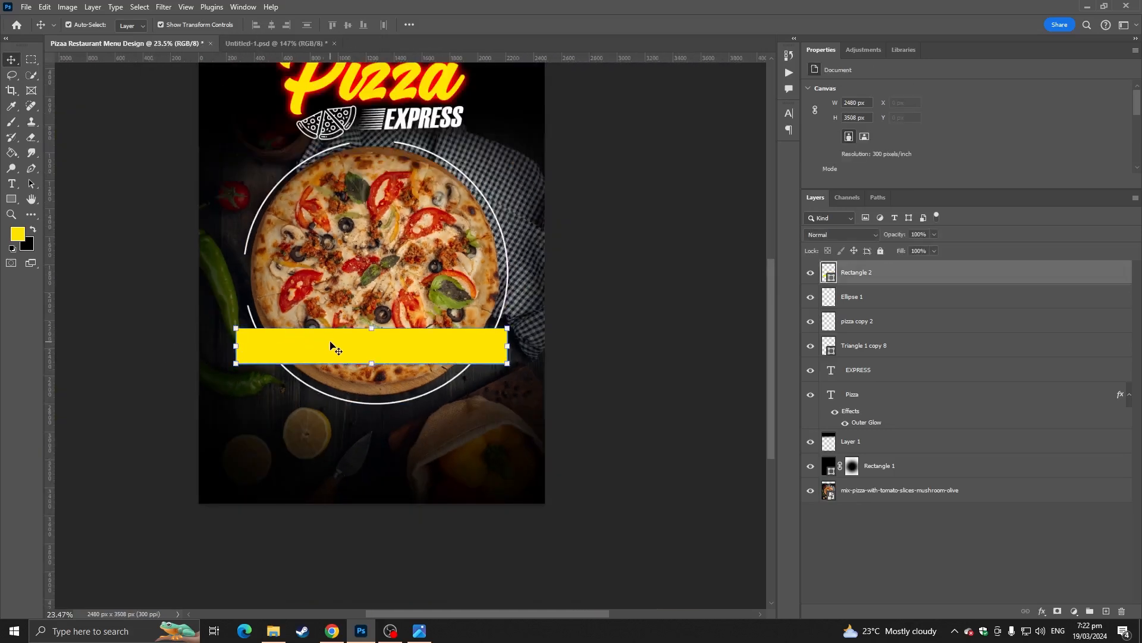
pyautogui.hotkey('ctrl', 'a')
pyautogui.click(155, 280)
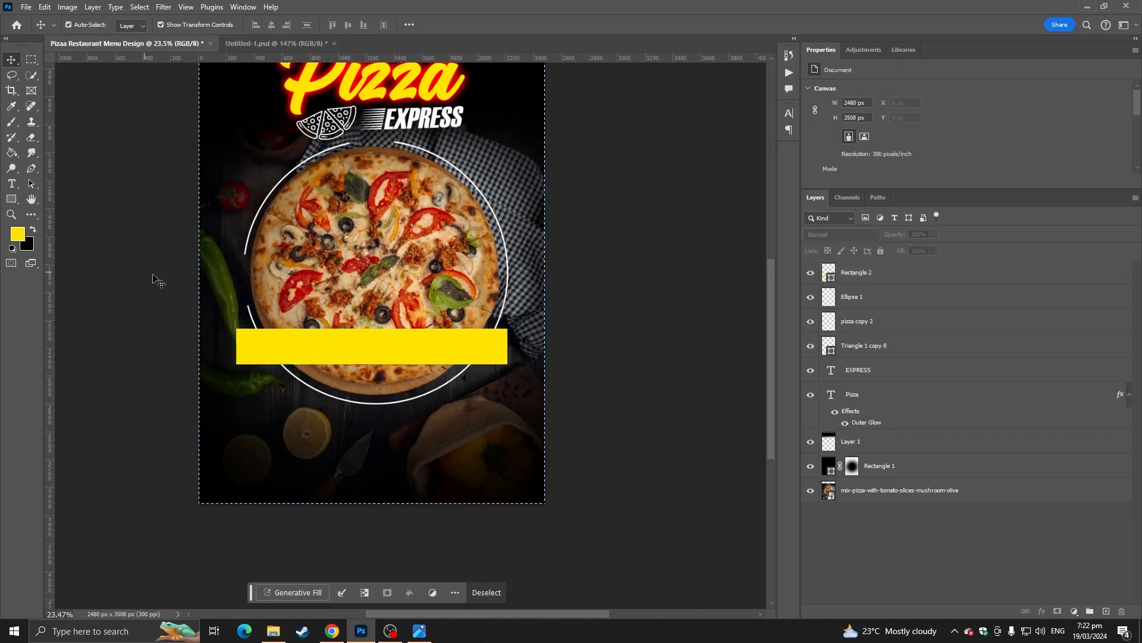
pyautogui.hotkey('ctrl', 'd')
# Step: Change the rectangle's fill colour to red (ff0000)
pyautogui.scroll(2, 229, 297)
pyautogui.keyDown('ctrl'); pyautogui.click(408, 365); pyautogui.keyUp('ctrl')
pyautogui.doubleClick(829, 273)
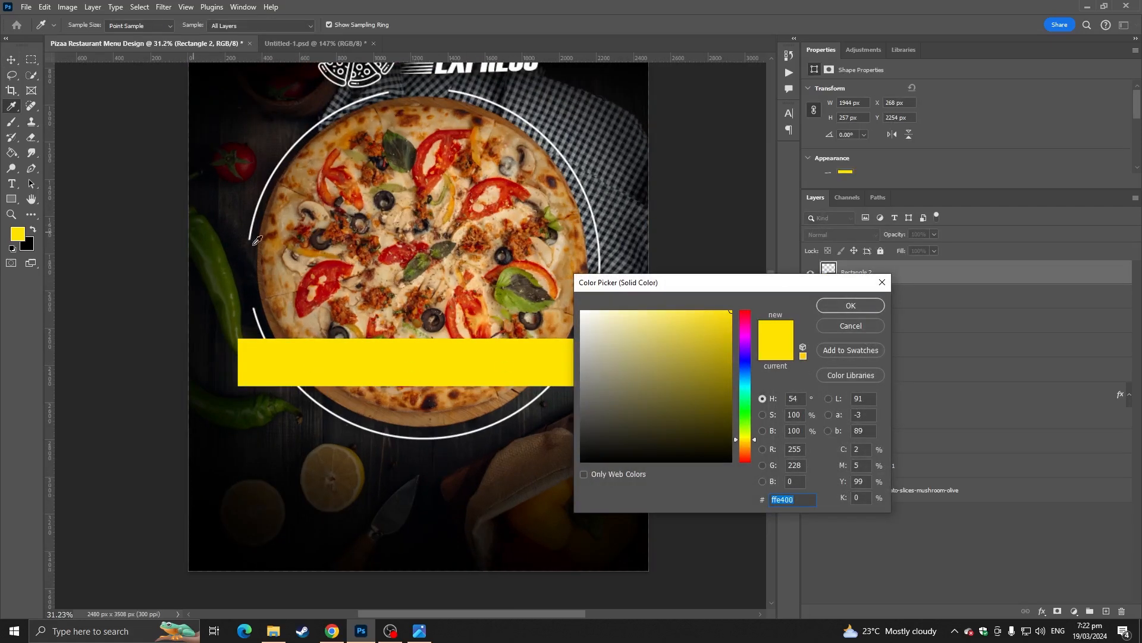
pyautogui.scroll(5, 501, 140)
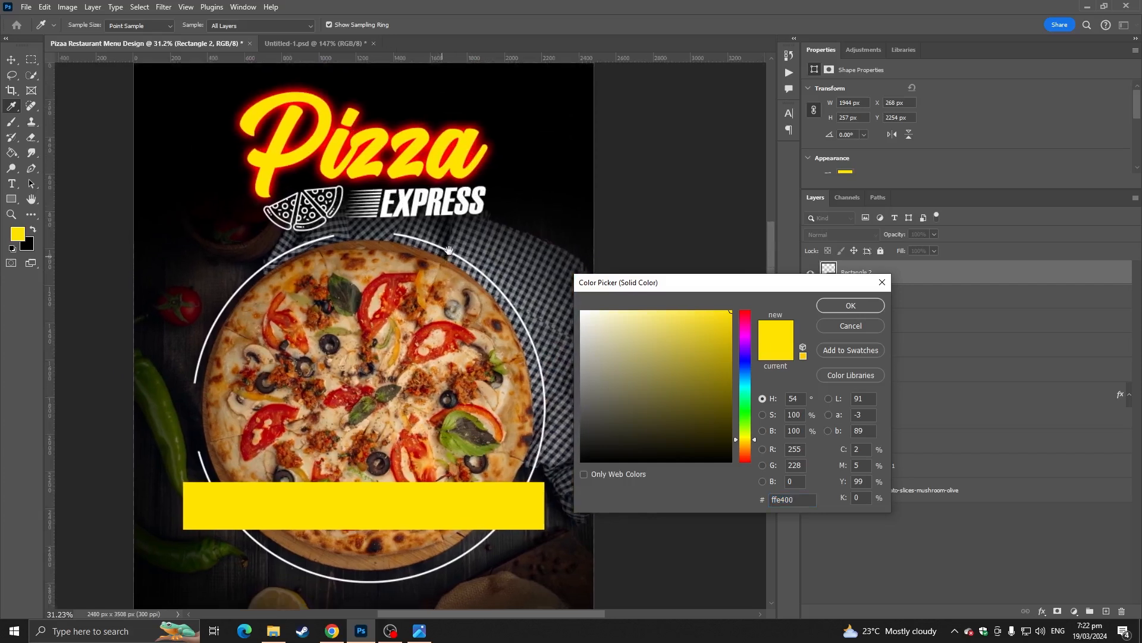
pyautogui.moveTo(744, 356); pyautogui.dragTo(741, 267)
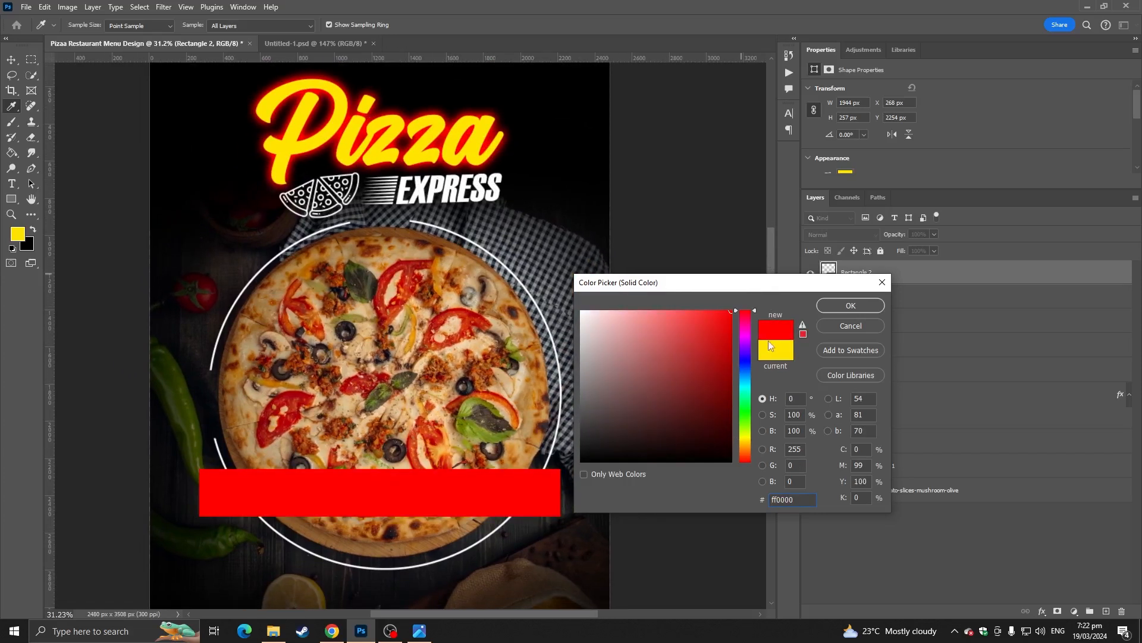
pyautogui.click(840, 304)
# Step: Move the red rectangle slightly down to Y 2283 px and reduce its layer opacity to 57%
pyautogui.scroll(3, 377, 496)
pyautogui.moveTo(375, 494); pyautogui.dragTo(373, 503)
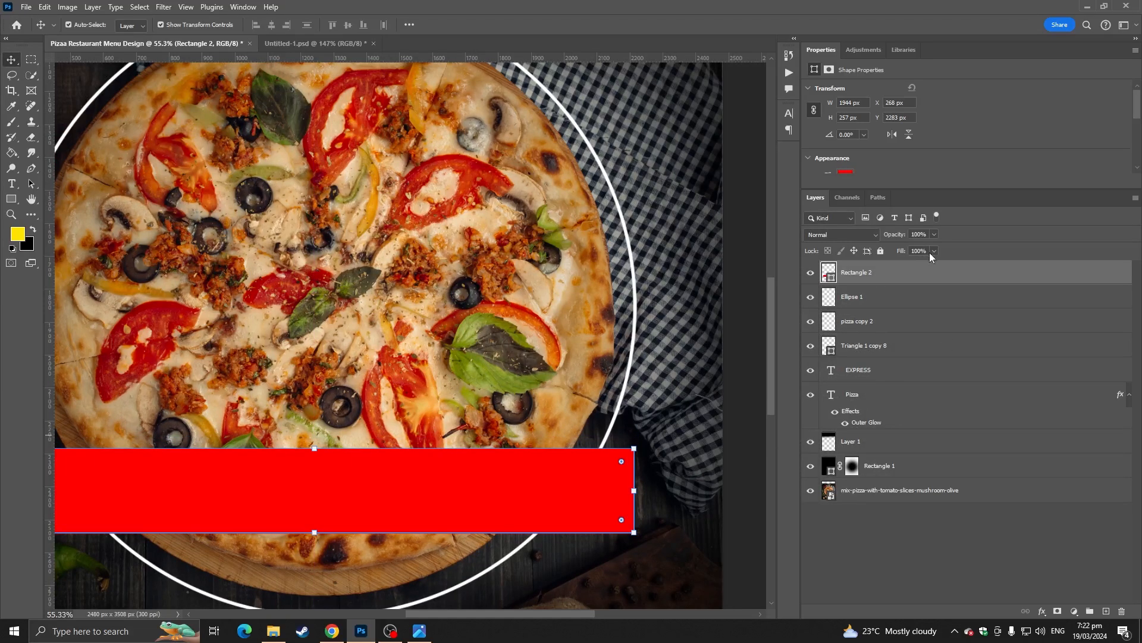
pyautogui.moveTo(902, 250); pyautogui.dragTo(904, 249)
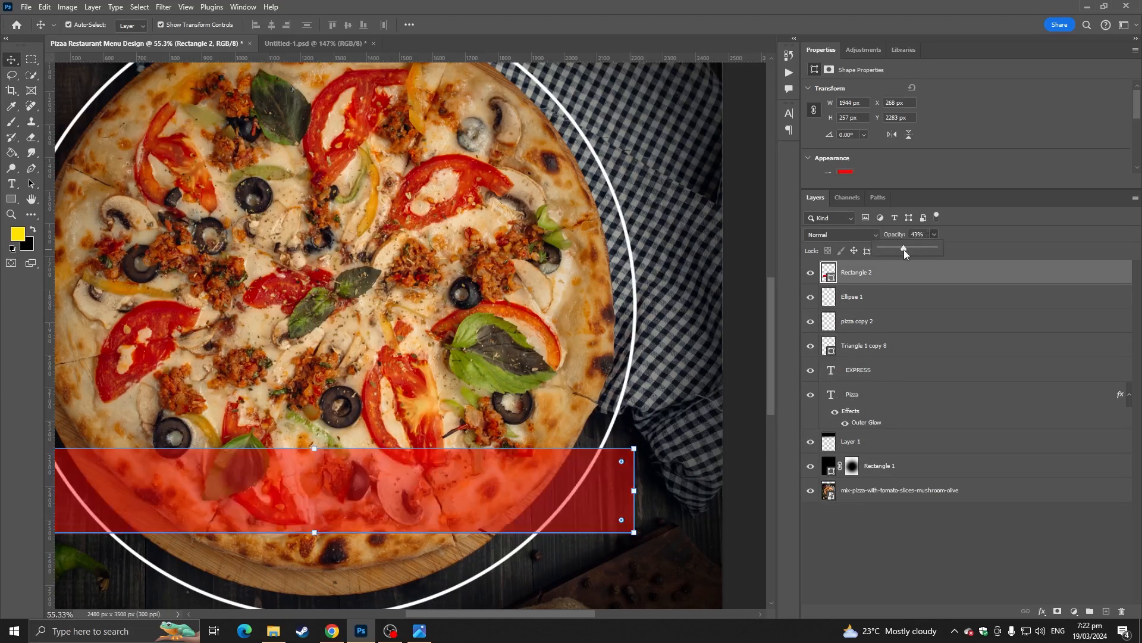
pyautogui.scroll(-3, 601, 434)
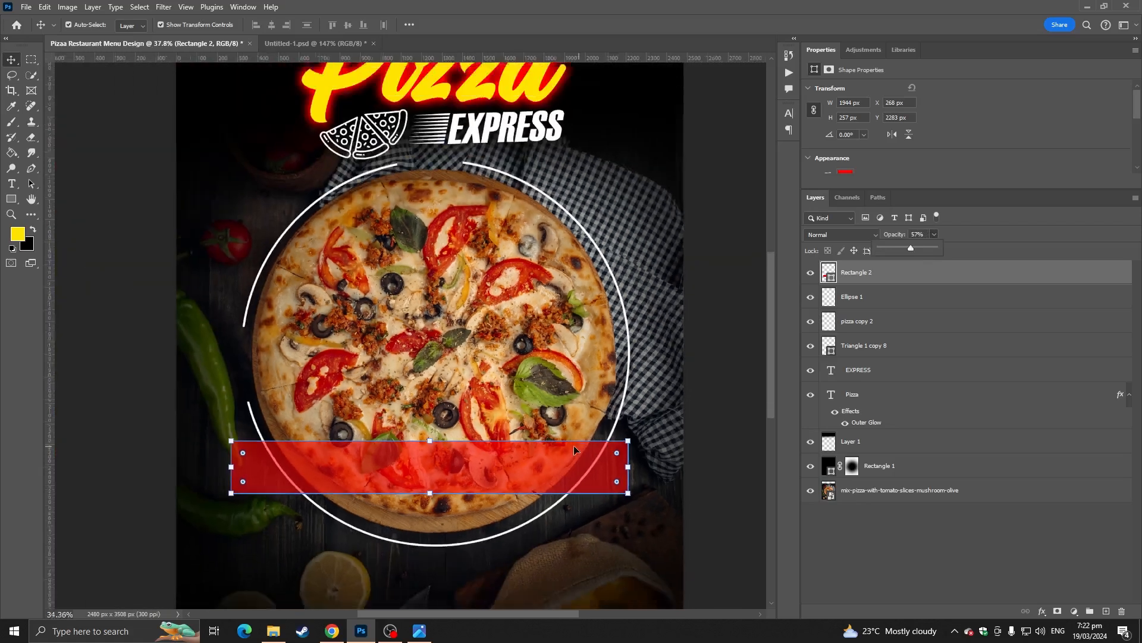
pyautogui.click(190, 424)
pyautogui.scroll(1, 335, 454)
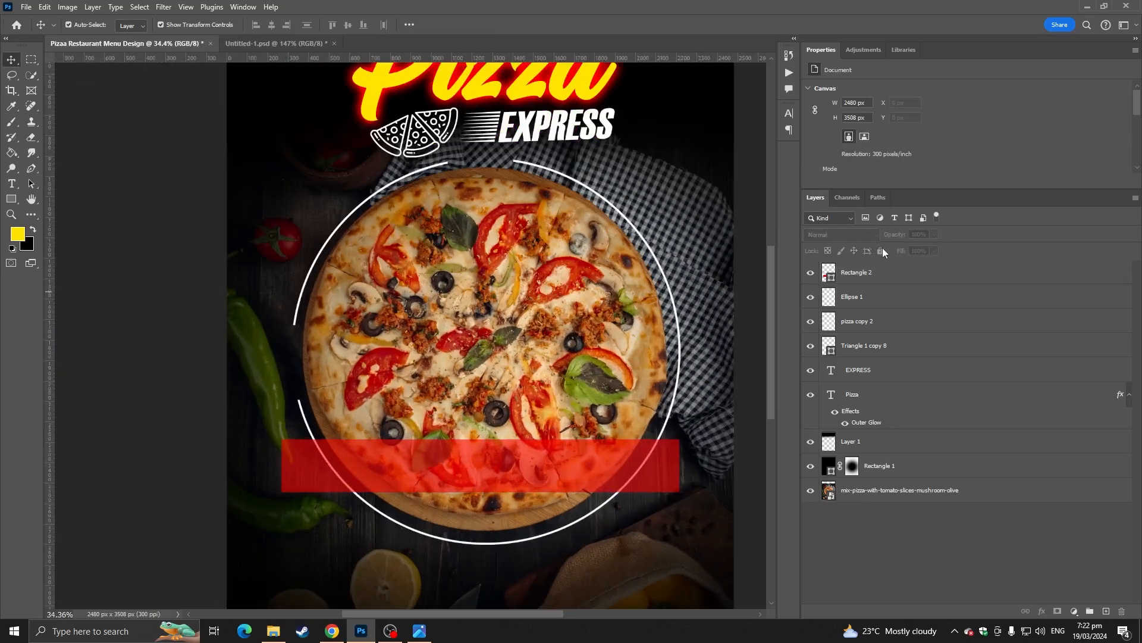
# Step: Hide the red rectangle and trace the pizza's lower edge with a curved Pen path starting at its left side
pyautogui.click(810, 273)
pyautogui.scroll(3, 447, 453)
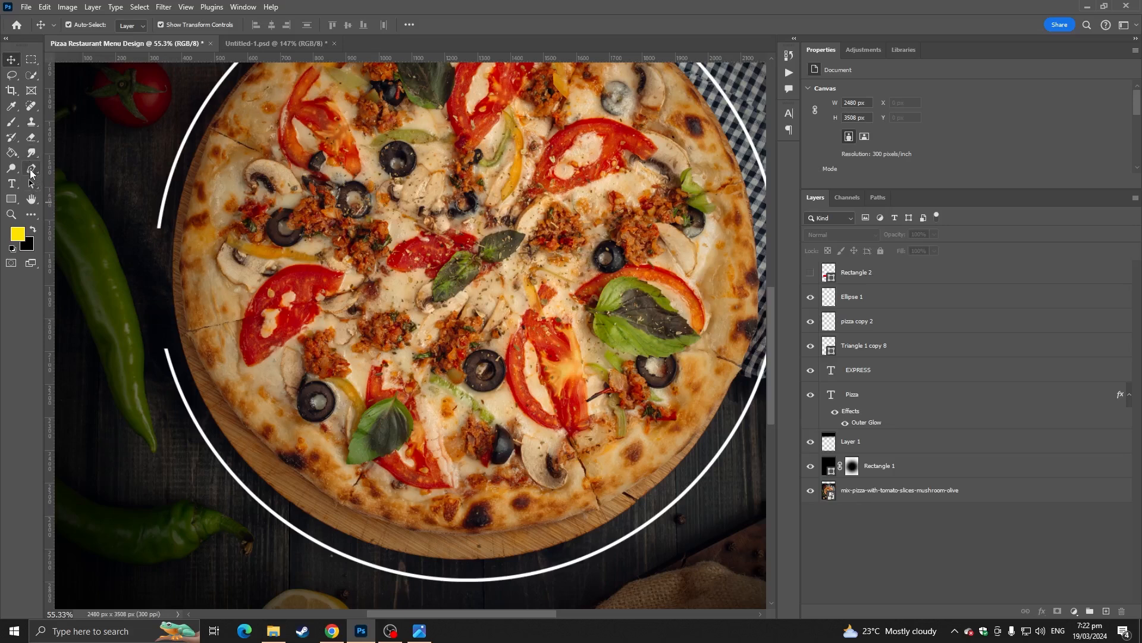
pyautogui.click(31, 172)
pyautogui.click(193, 378)
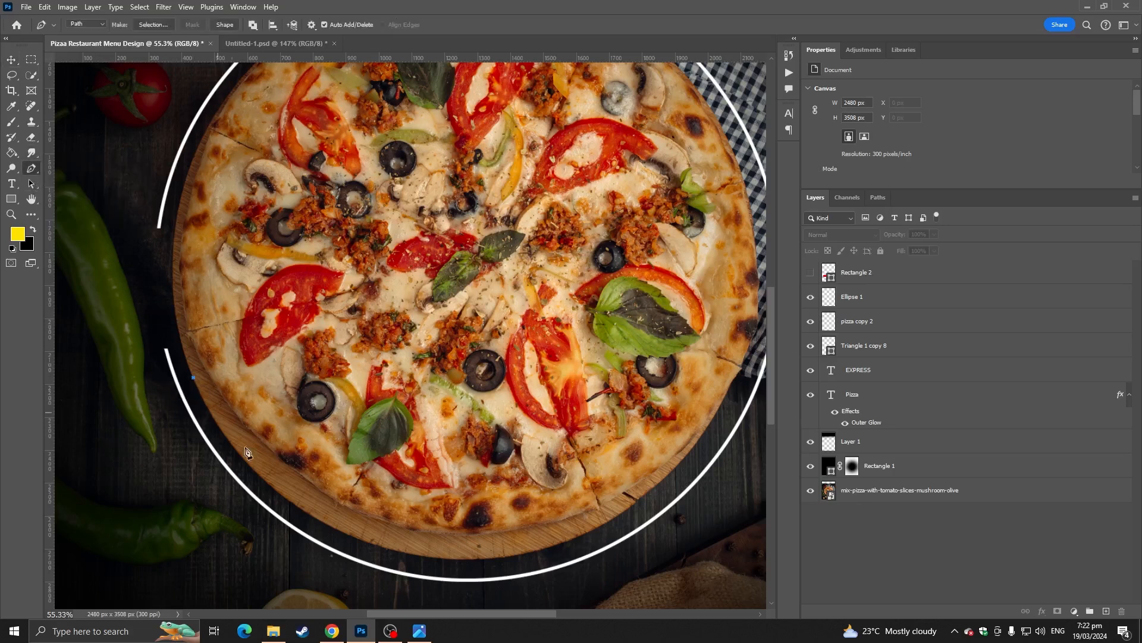
pyautogui.moveTo(317, 515); pyautogui.dragTo(354, 553)
pyautogui.moveTo(605, 521); pyautogui.dragTo(723, 457)
pyautogui.moveTo(633, 427); pyautogui.dragTo(478, 444)
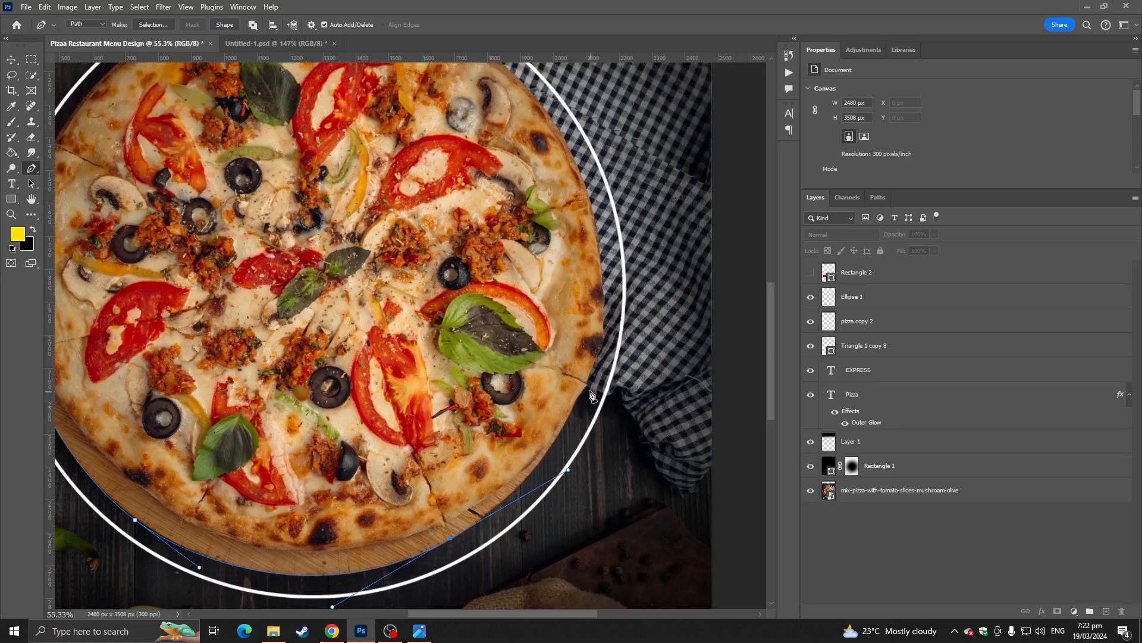
# Step: Undo the misplaced curve and continue the Pen path up the pizza's lower right edge with shorter curved segments
pyautogui.moveTo(585, 388); pyautogui.dragTo(629, 348)
pyautogui.hotkey('ctrl', 'z')
pyautogui.scroll(3, 521, 491)
pyautogui.scroll(1, 553, 474)
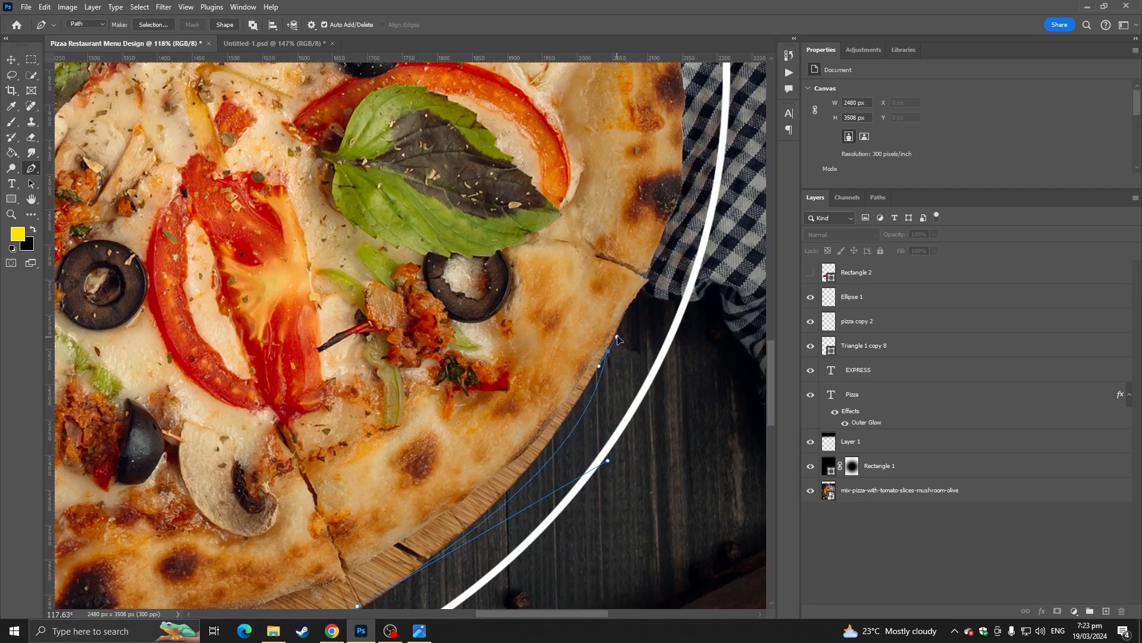
pyautogui.scroll(-1, 394, 587)
pyautogui.click(367, 601)
pyautogui.moveTo(552, 421); pyautogui.dragTo(587, 361)
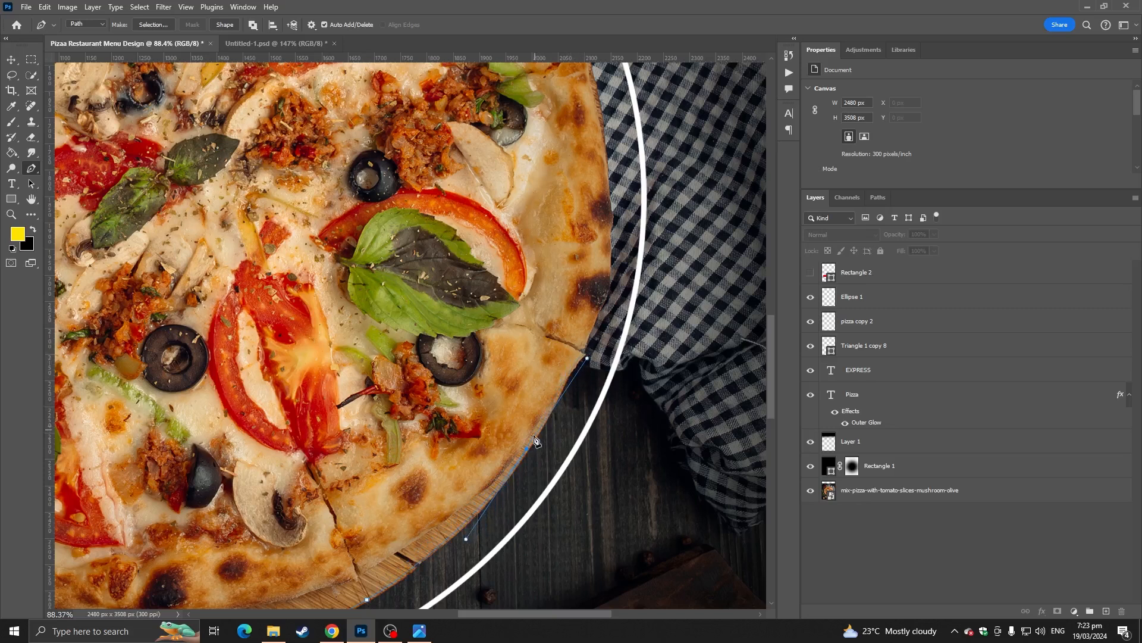
pyautogui.scroll(1, 580, 390)
pyautogui.moveTo(573, 361); pyautogui.dragTo(586, 356)
pyautogui.moveTo(555, 403); pyautogui.dragTo(576, 362)
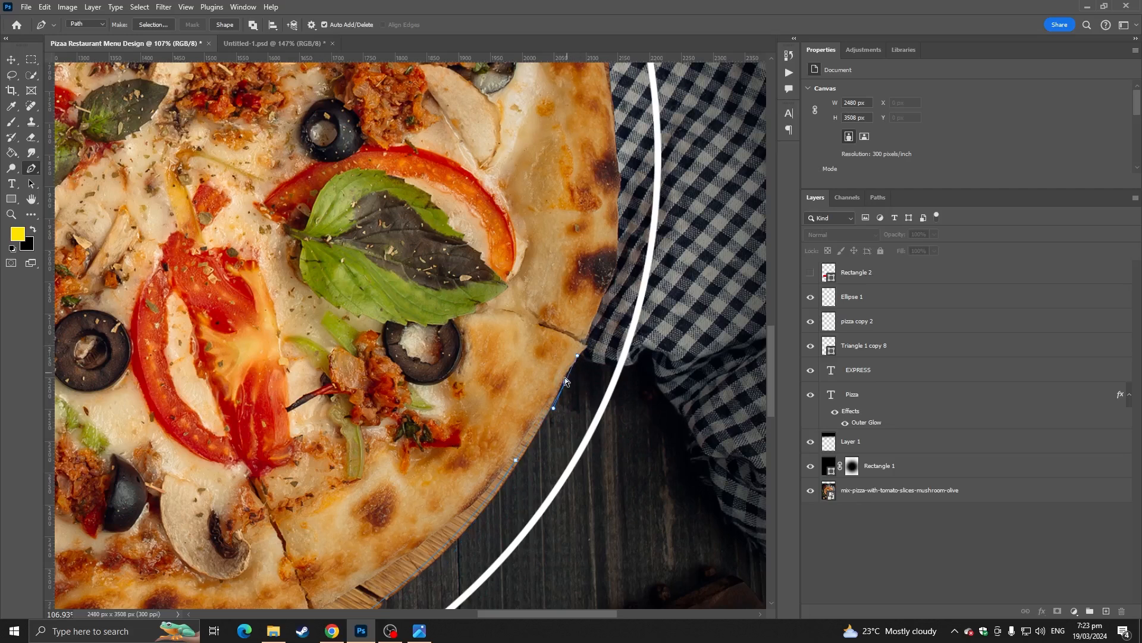
# Step: Extend the path with short segments past the crack in the crust and close it at its starting point
pyautogui.click(561, 389)
pyautogui.scroll(4, 582, 361)
pyautogui.click(578, 385)
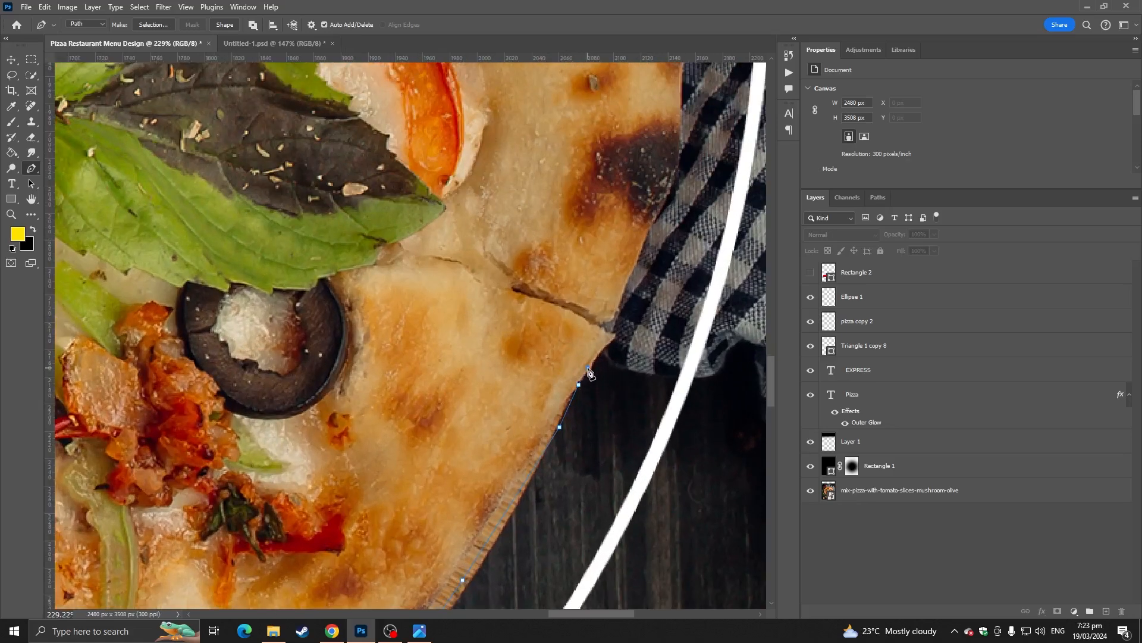
pyautogui.click(611, 336)
pyautogui.click(611, 319)
pyautogui.click(617, 303)
pyautogui.scroll(-6, 616, 285)
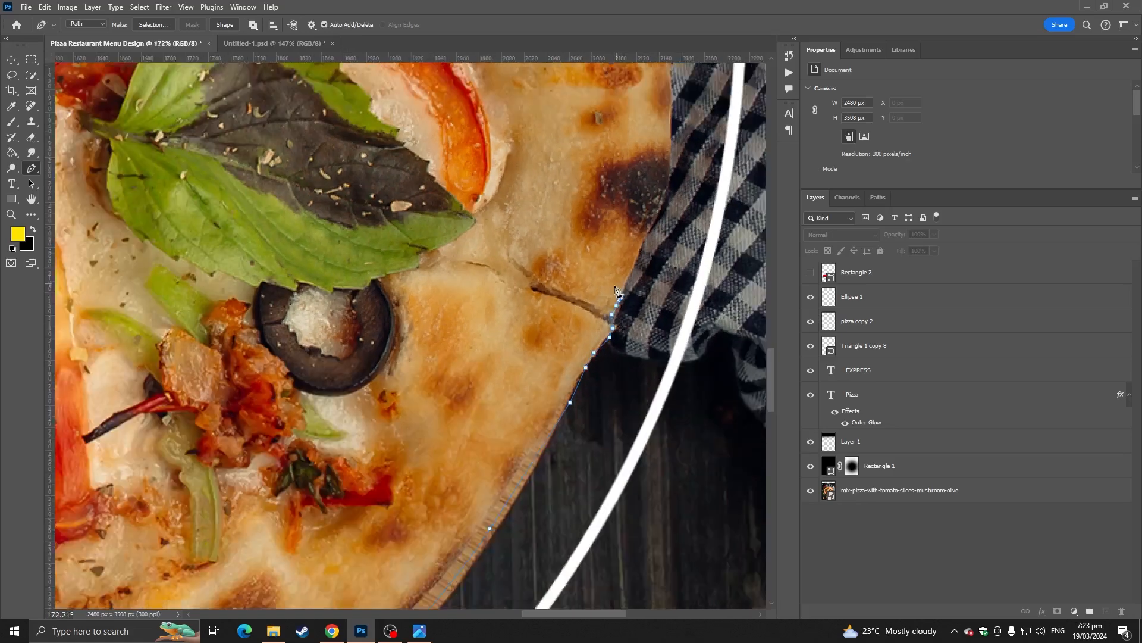
pyautogui.scroll(-4, 617, 291)
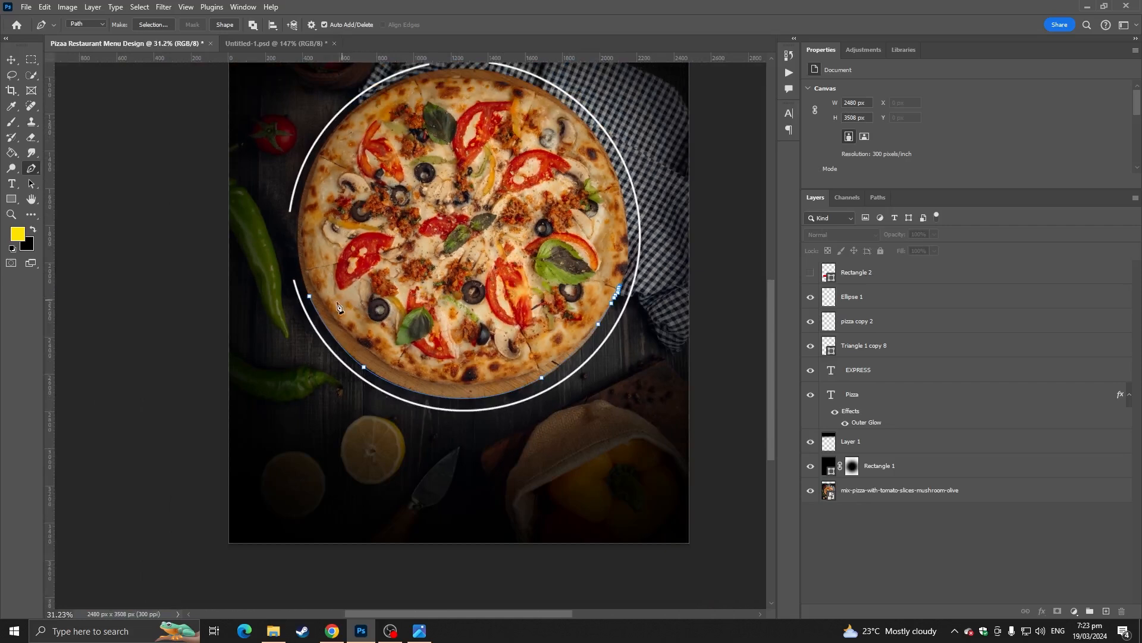
pyautogui.click(309, 296)
# Step: Fill the closed path with yellow using a Solid Color fill layer
pyautogui.click(1074, 611)
pyautogui.click(1049, 398)
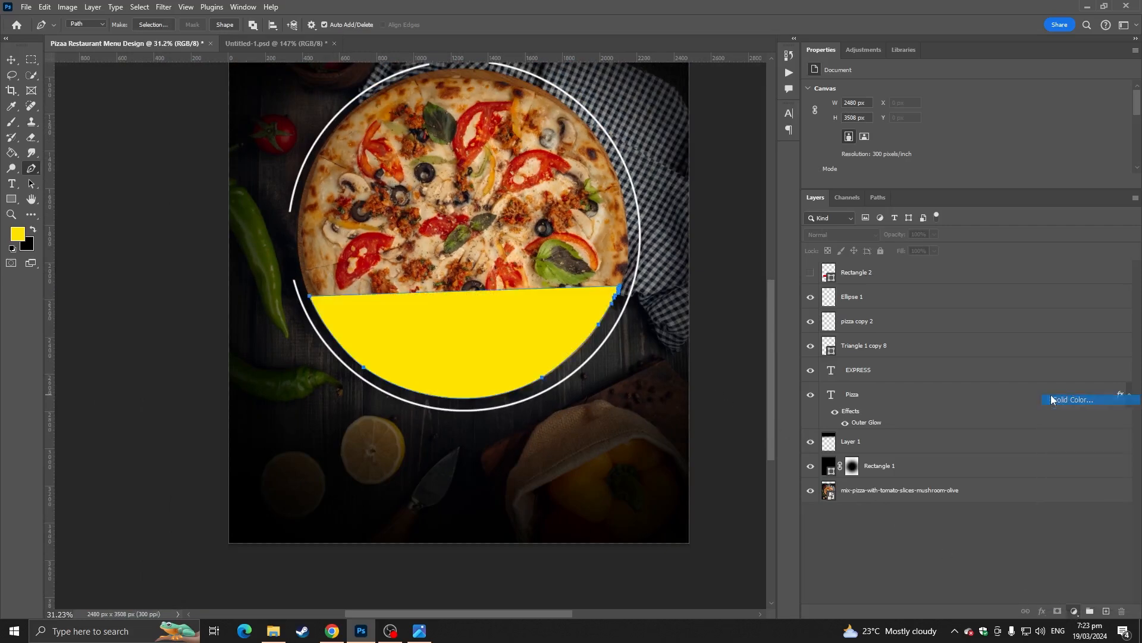
pyautogui.click(834, 307)
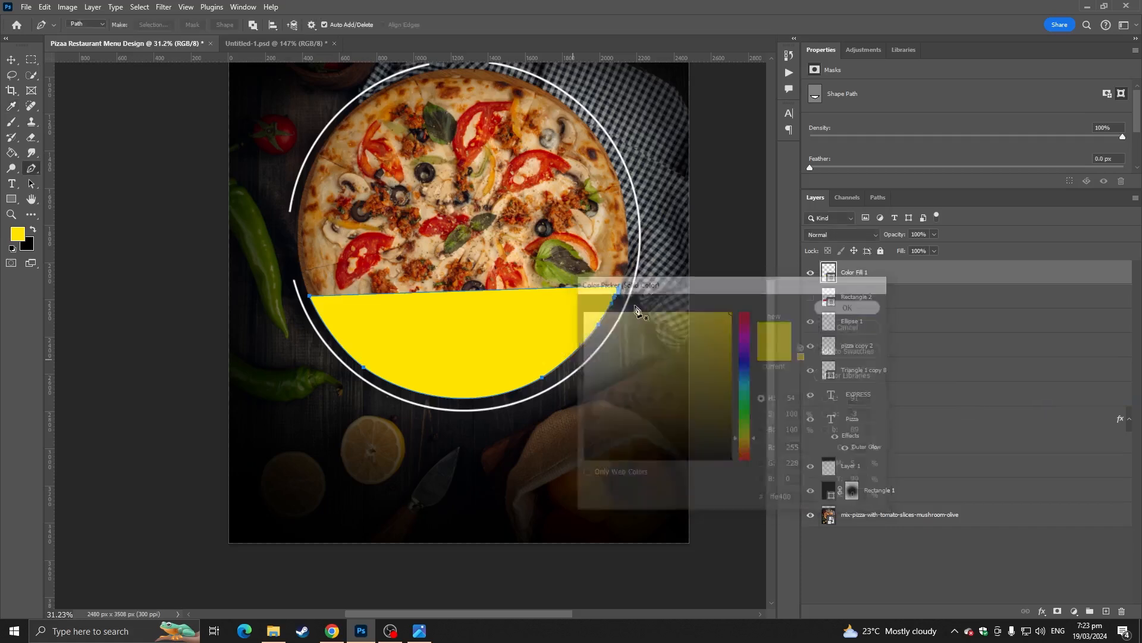
pyautogui.rightClick(476, 309)
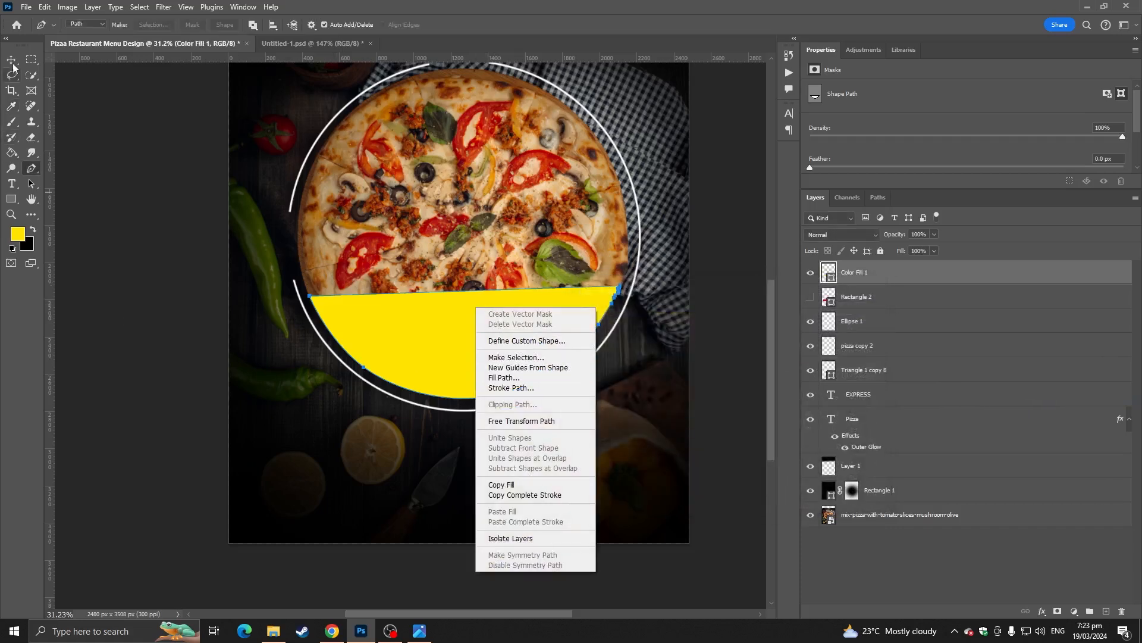
pyautogui.click(82, 157)
# Step: Show the red rectangle again, load the yellow shape's outline as a selection and hide the yellow layer
pyautogui.click(859, 303)
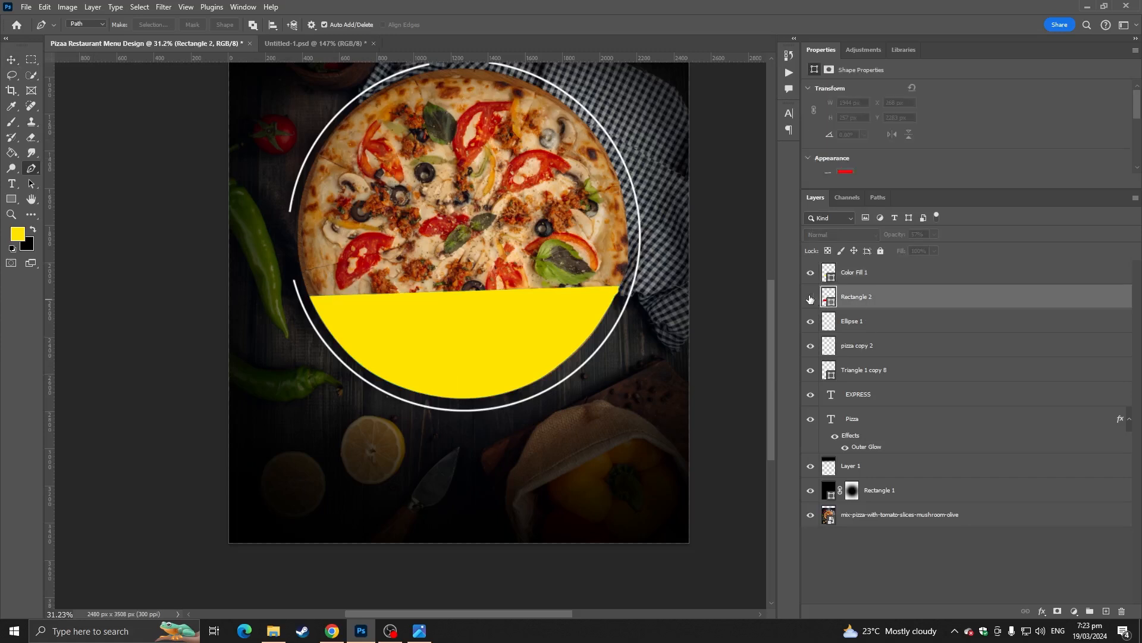
pyautogui.click(810, 297)
pyautogui.keyDown('ctrl'); pyautogui.click(830, 275); pyautogui.keyUp('ctrl')
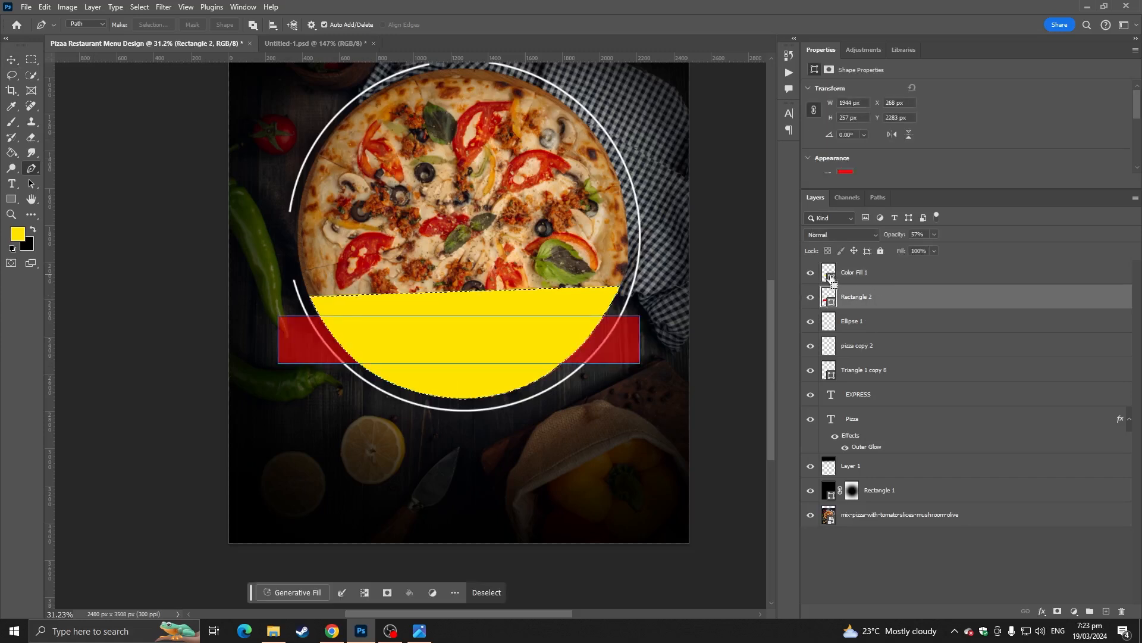
pyautogui.click(810, 273)
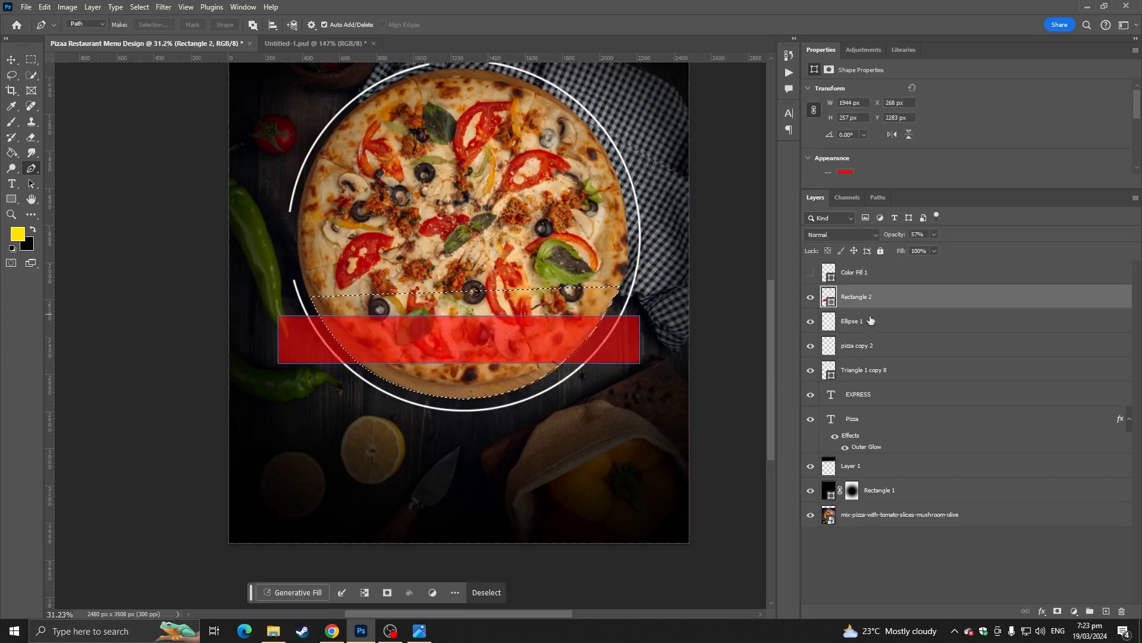
# Step: Rasterize the red rectangle's layer and delete the parts outside the pizza outline by inverting the selection
pyautogui.rightClick(887, 295)
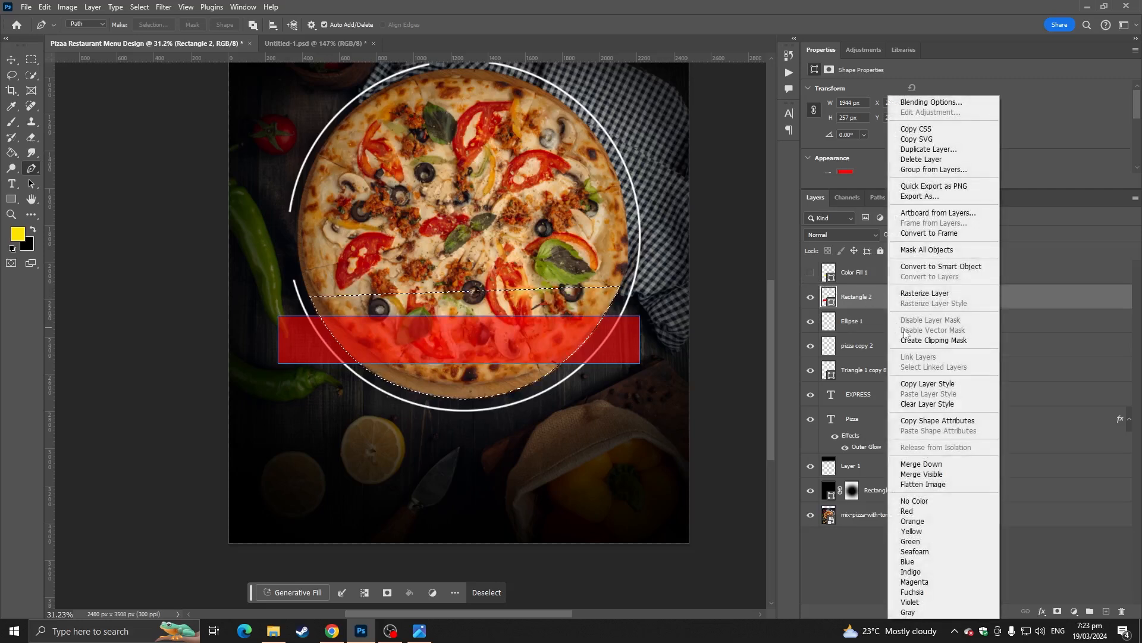
pyautogui.click(907, 294)
pyautogui.hotkey('ctrl', 'shift', 'i')
pyautogui.press('Delete')
pyautogui.hotkey('ctrl', 'd')
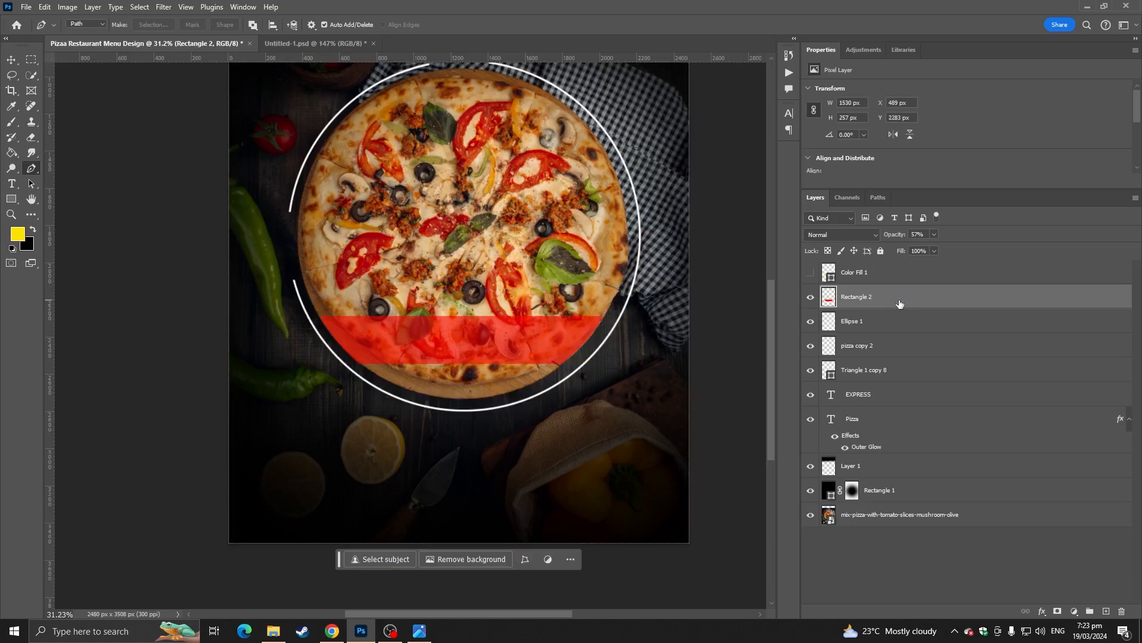
# Step: Delete the hidden yellow Color Fill 1 layer and switch to the Move tool
pyautogui.click(866, 279)
pyautogui.press('Delete')
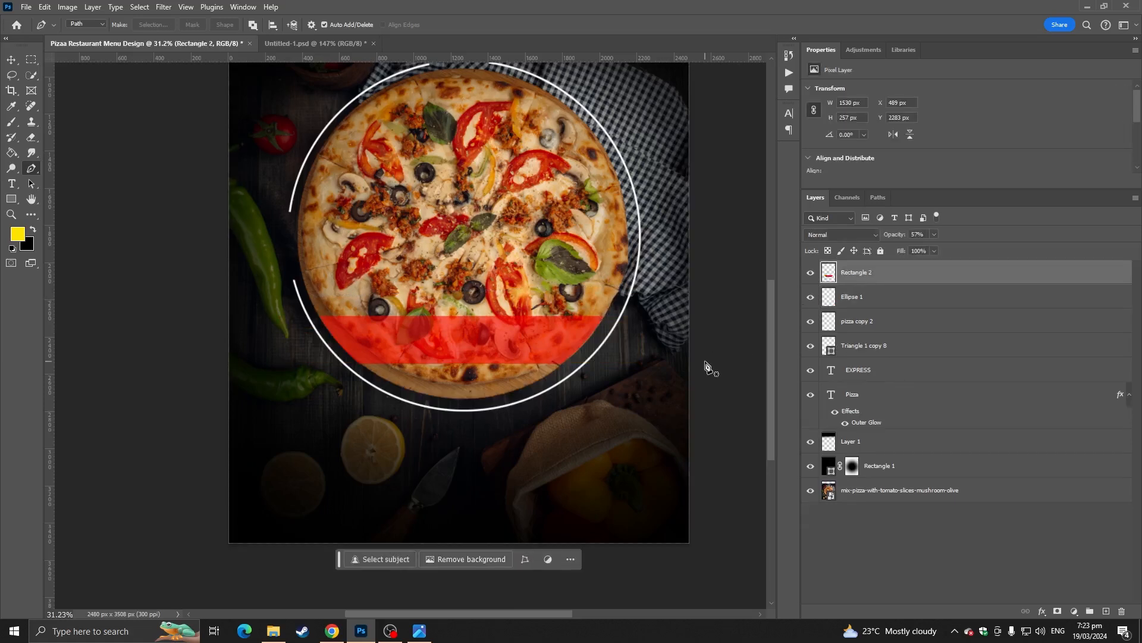
pyautogui.click(12, 61)
pyautogui.click(108, 206)
# Step: Check the red band against the pizza's edge and adjust the band's size to about 1530 × 267 px
pyautogui.scroll(6, 561, 407)
pyautogui.moveTo(559, 391); pyautogui.dragTo(554, 428)
pyautogui.scroll(9, 663, 395)
pyautogui.scroll(-8, 672, 399)
pyautogui.scroll(-3, 358, 371)
pyautogui.click(556, 355)
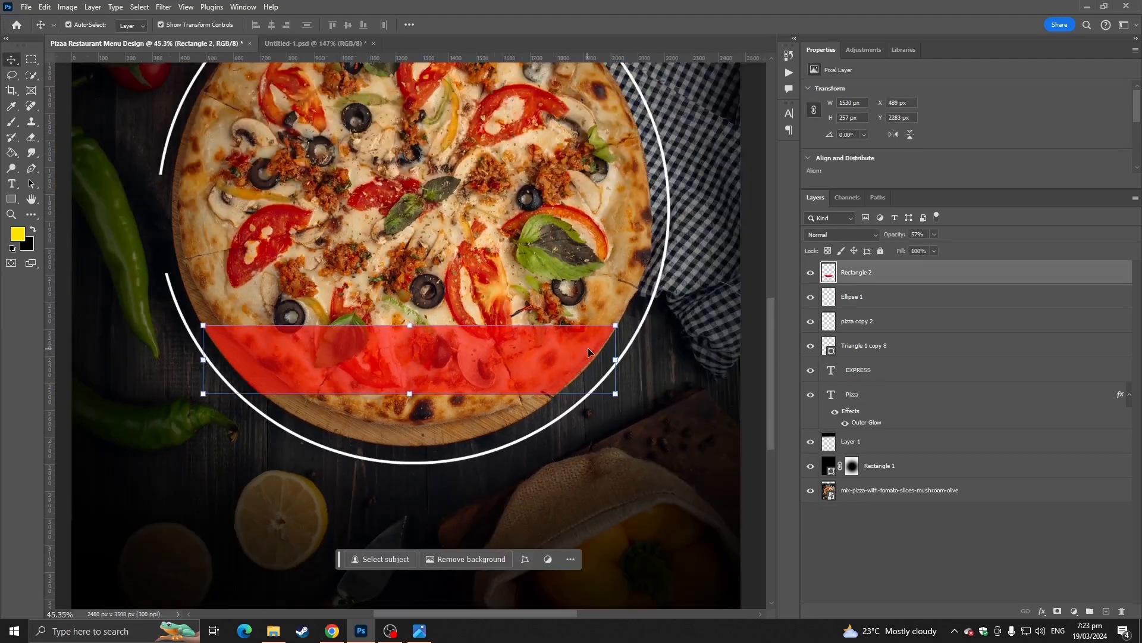
pyautogui.scroll(11, 610, 351)
pyautogui.moveTo(628, 380); pyautogui.dragTo(646, 384)
pyautogui.click(654, 387)
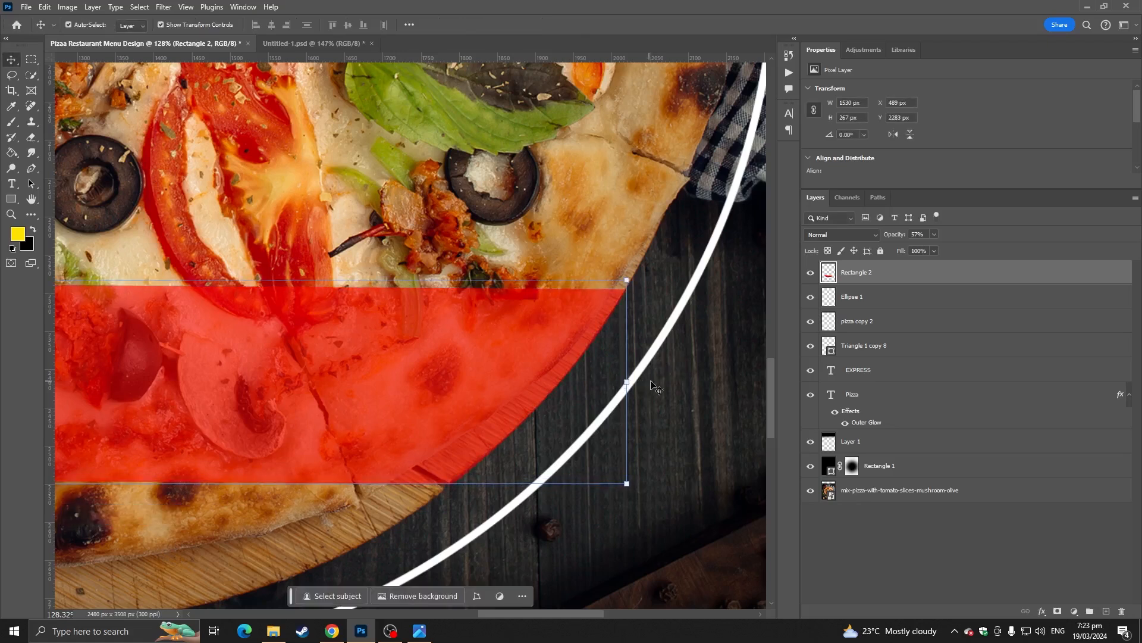
pyautogui.click(655, 388)
# Step: Raise the opacity of the red band across the lower part of the pizza to about 73%
pyautogui.scroll(-5, 599, 408)
pyautogui.scroll(-6, 333, 453)
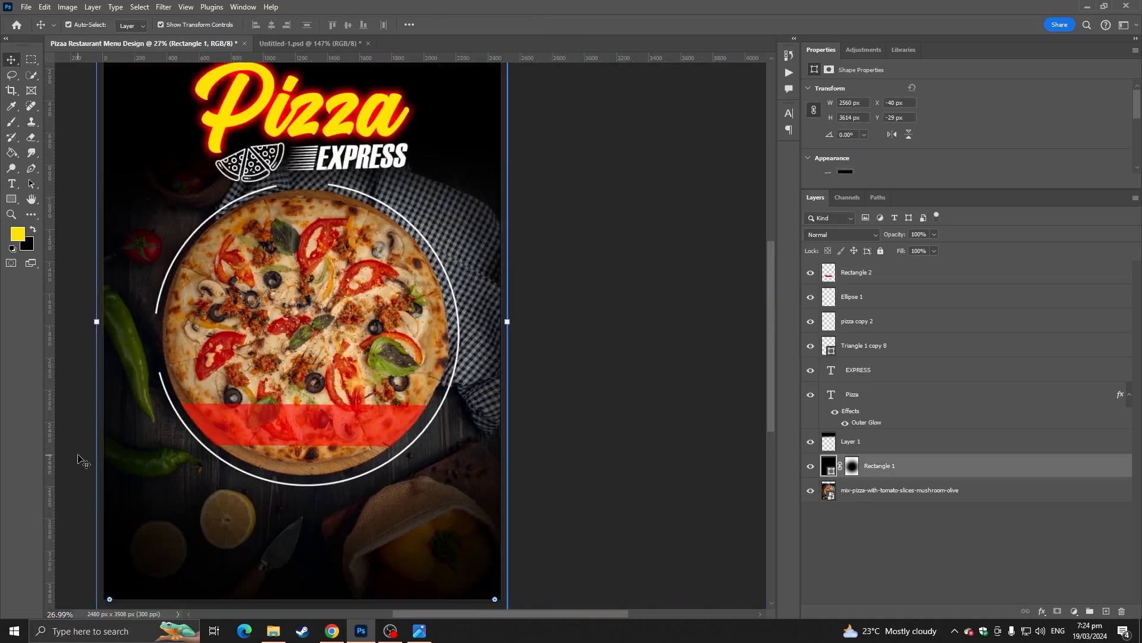
pyautogui.click(78, 457)
pyautogui.scroll(3, 203, 429)
pyautogui.moveTo(249, 456); pyautogui.dragTo(302, 441)
pyautogui.click(338, 391)
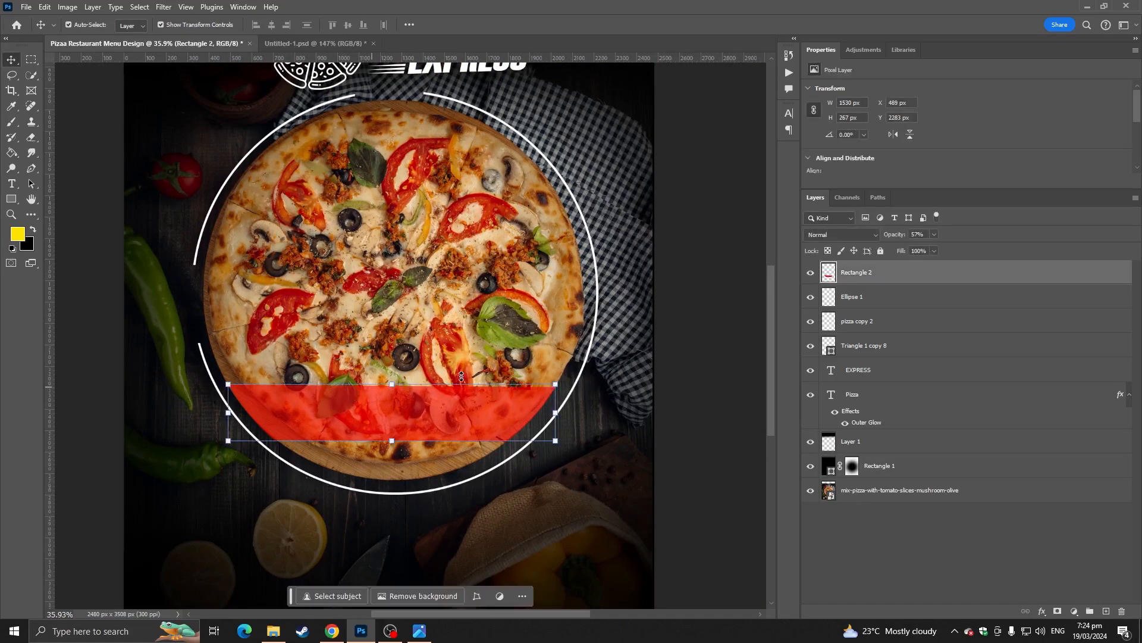
pyautogui.moveTo(941, 245); pyautogui.dragTo(944, 249)
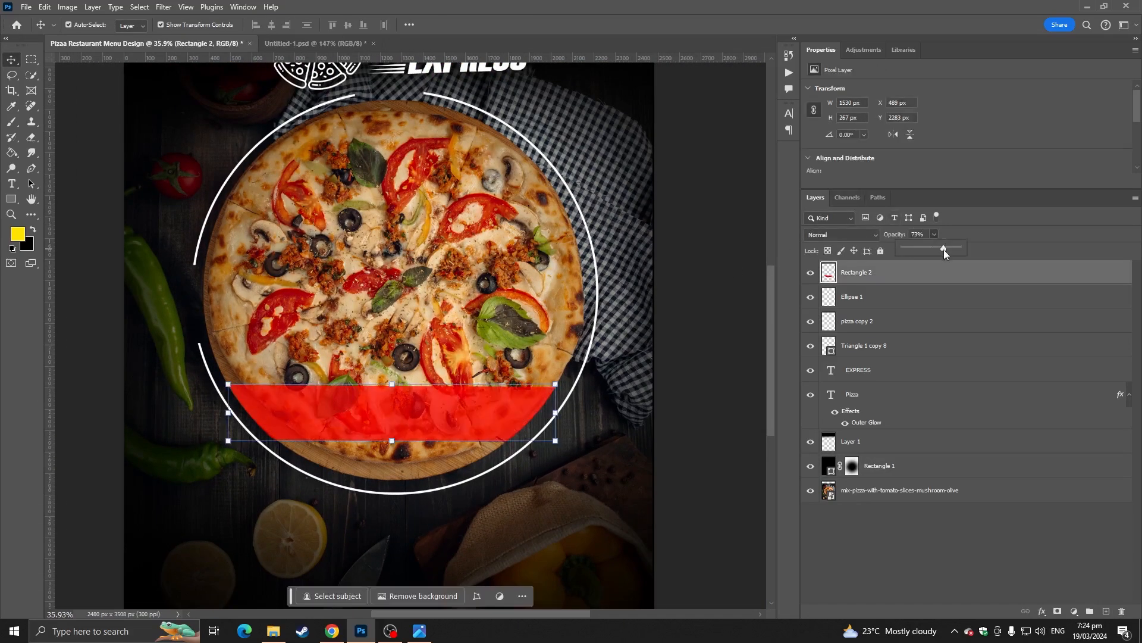
pyautogui.click(109, 401)
# Step: Add the text "PIZZA LOVER" at 30 pt below the pizza and change its font to Montserrat
pyautogui.click(12, 185)
pyautogui.click(266, 545)
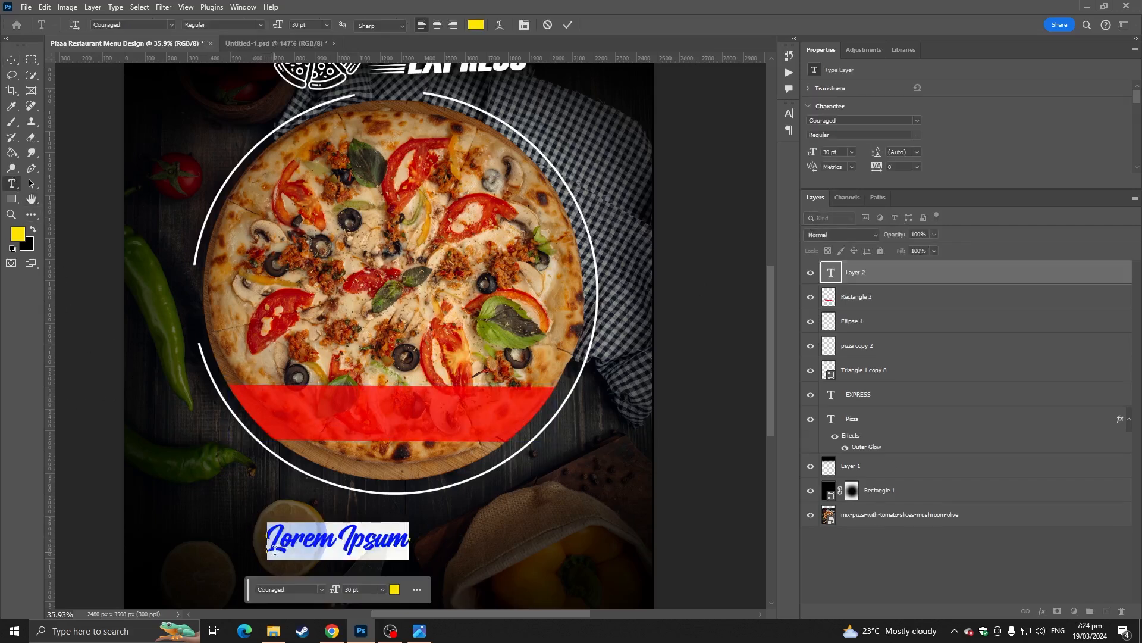
pyautogui.write('P')
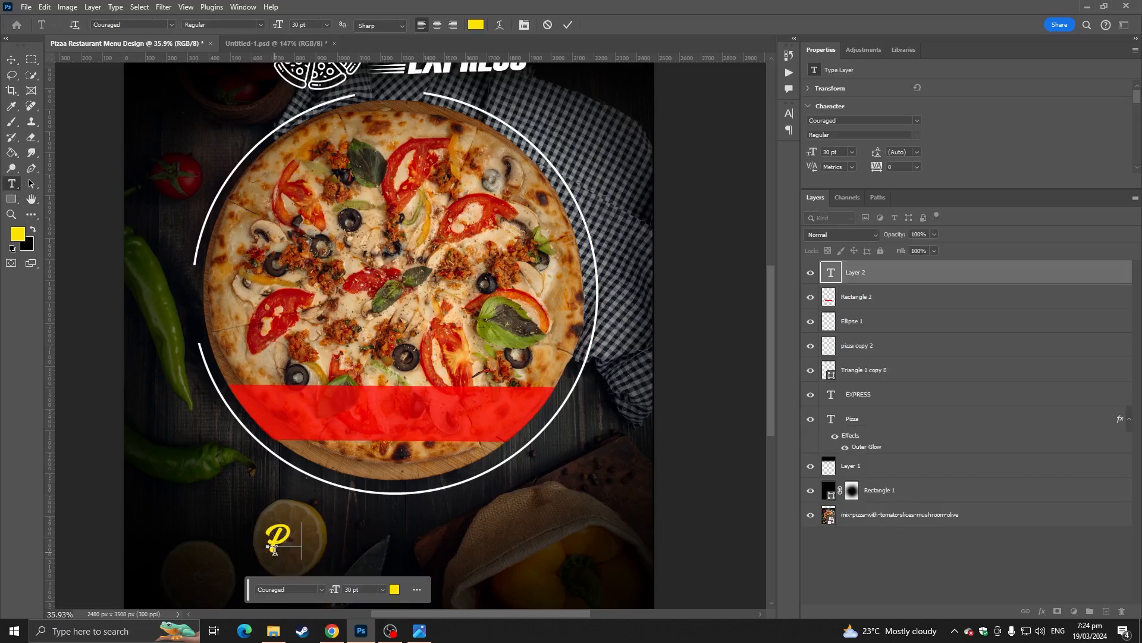
pyautogui.write('IZZA LOVER')
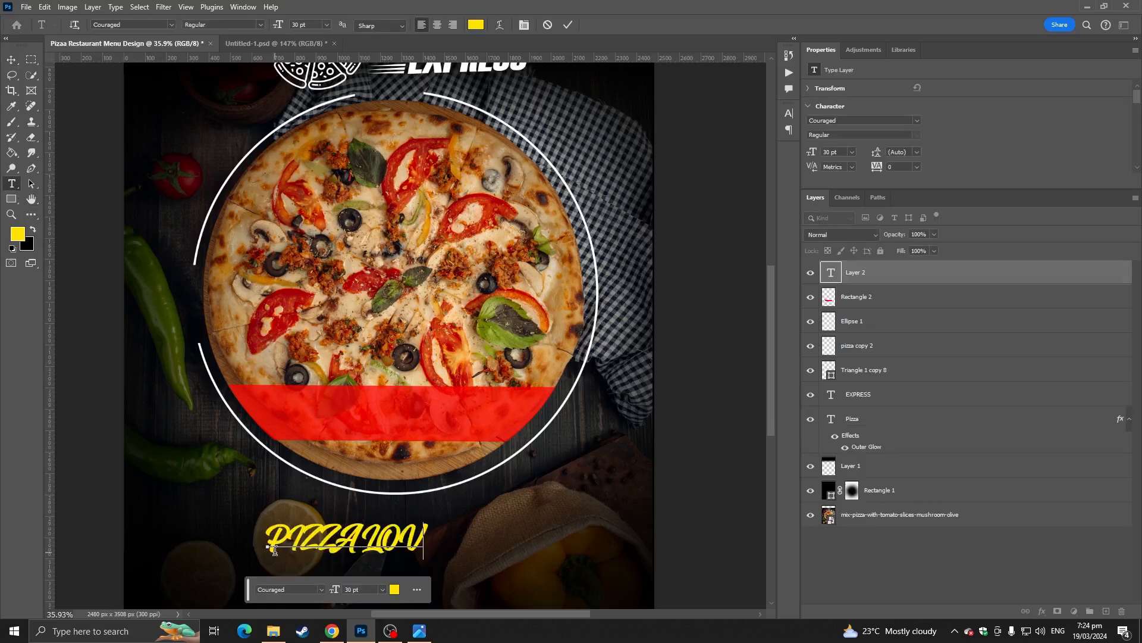
pyautogui.hotkey('ctrl', 'a')
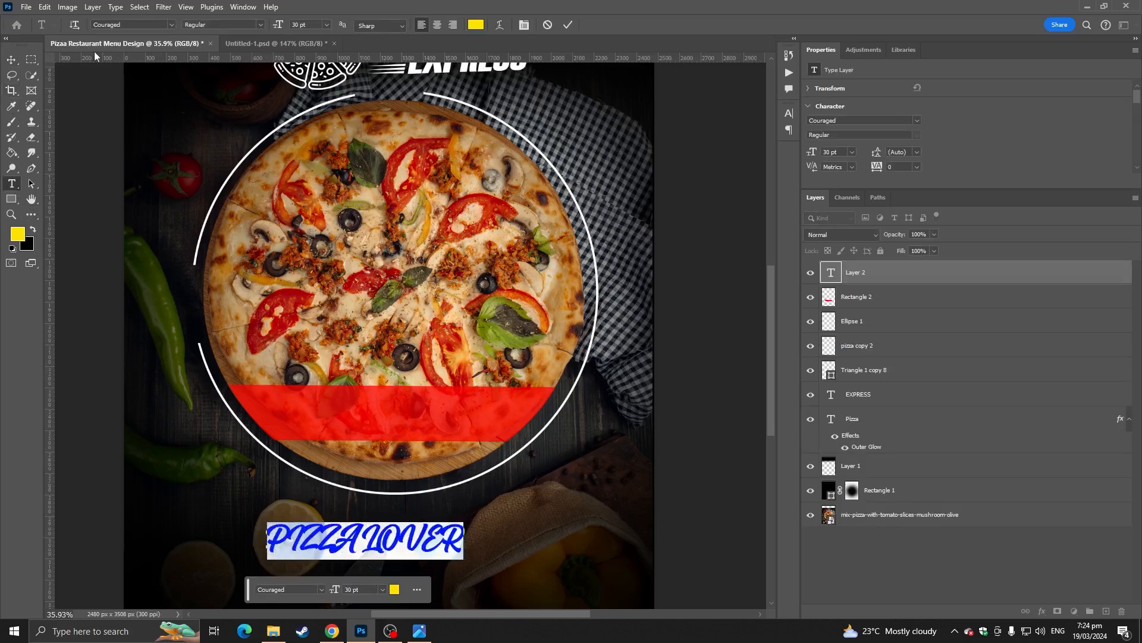
pyautogui.click(171, 24)
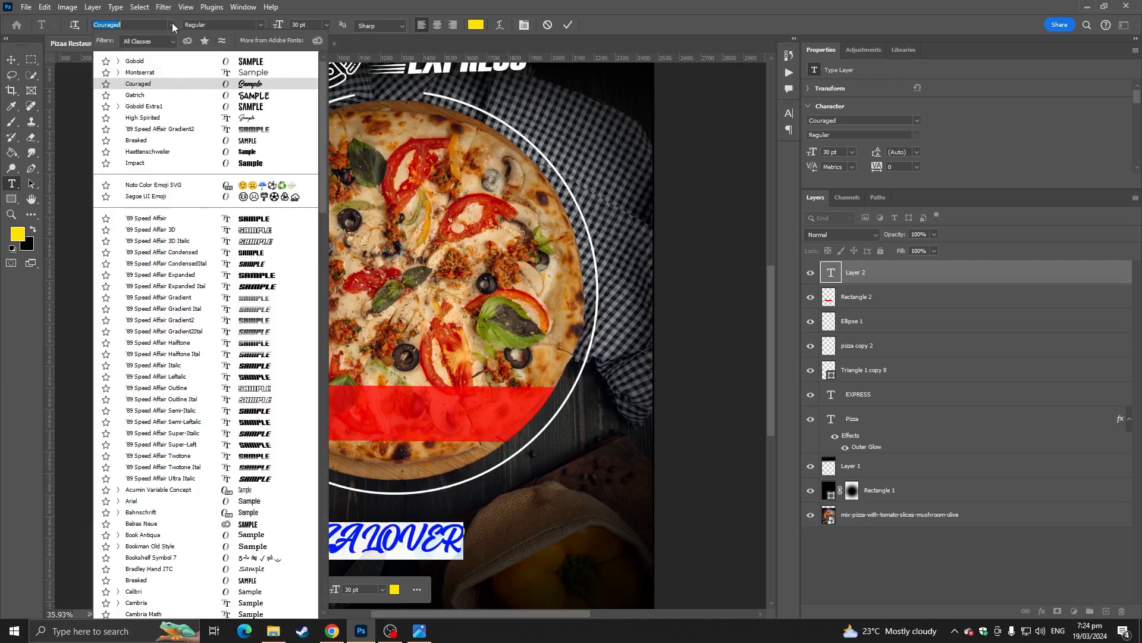
pyautogui.click(179, 70)
pyautogui.click(165, 133)
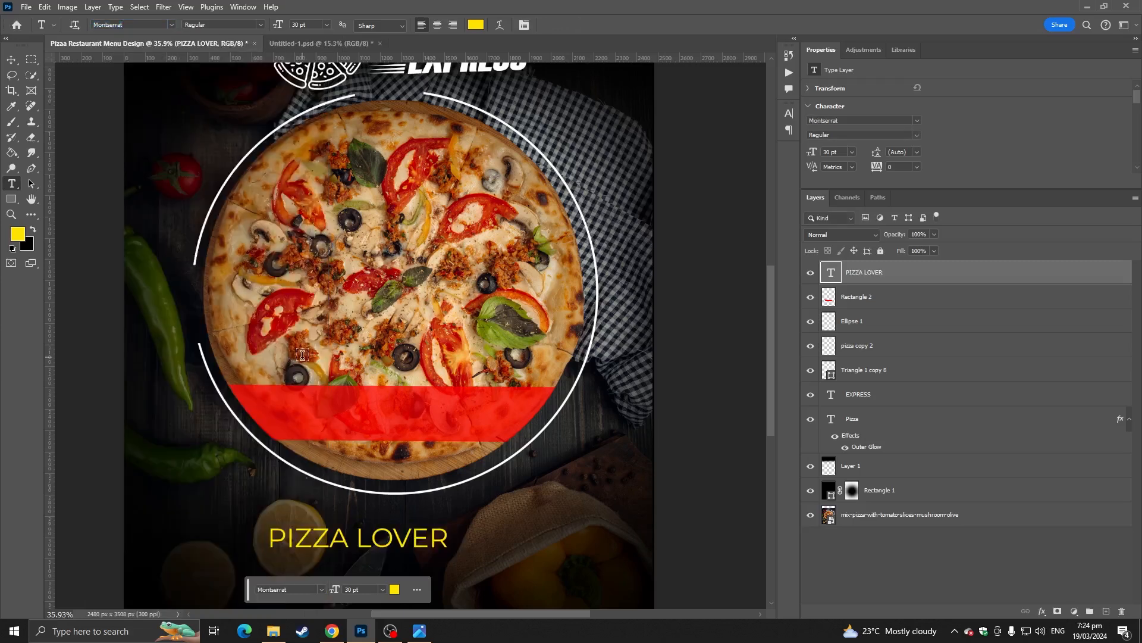
# Step: Make the PIZZA LOVER text Bold and change its colour to white (ffffff)
pyautogui.click(328, 506)
pyautogui.hotkey('ctrl', 'a')
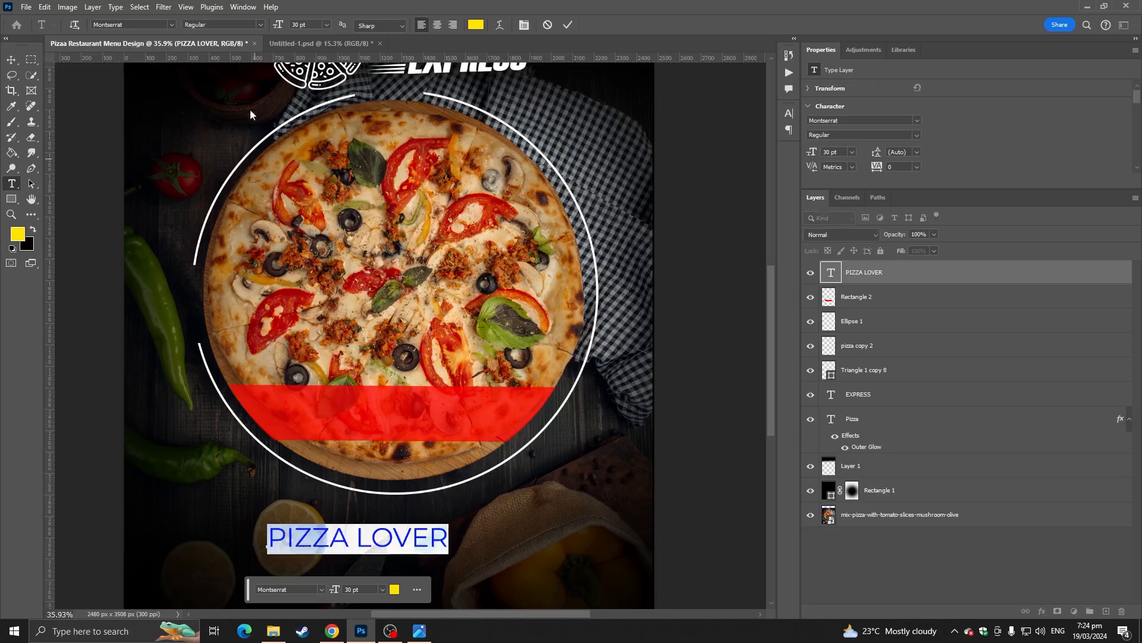
pyautogui.click(259, 28)
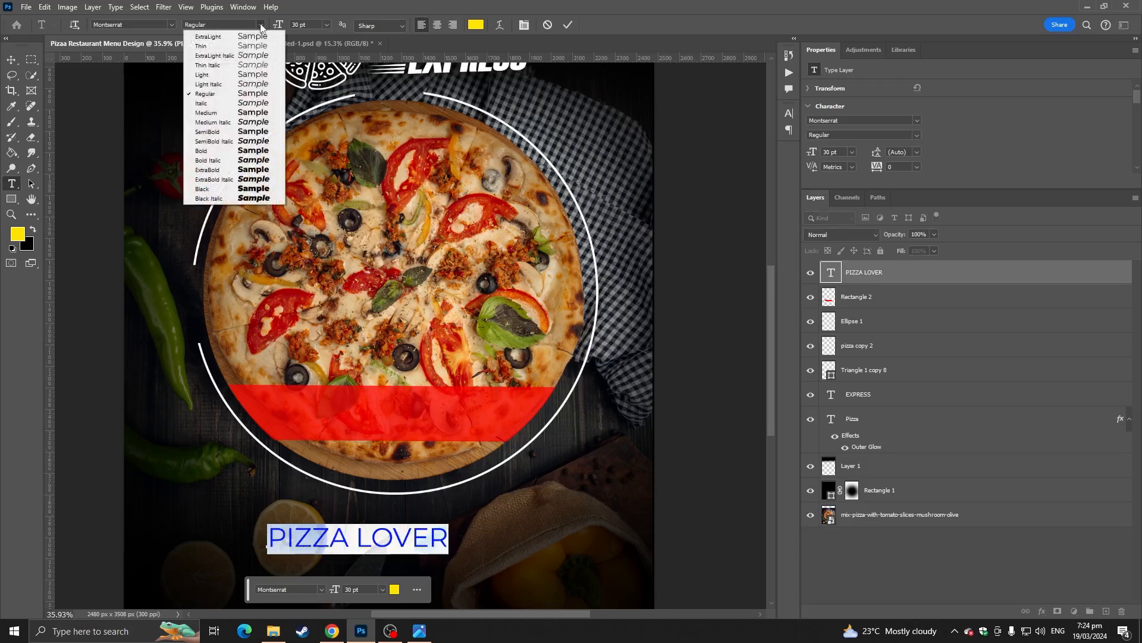
pyautogui.click(240, 152)
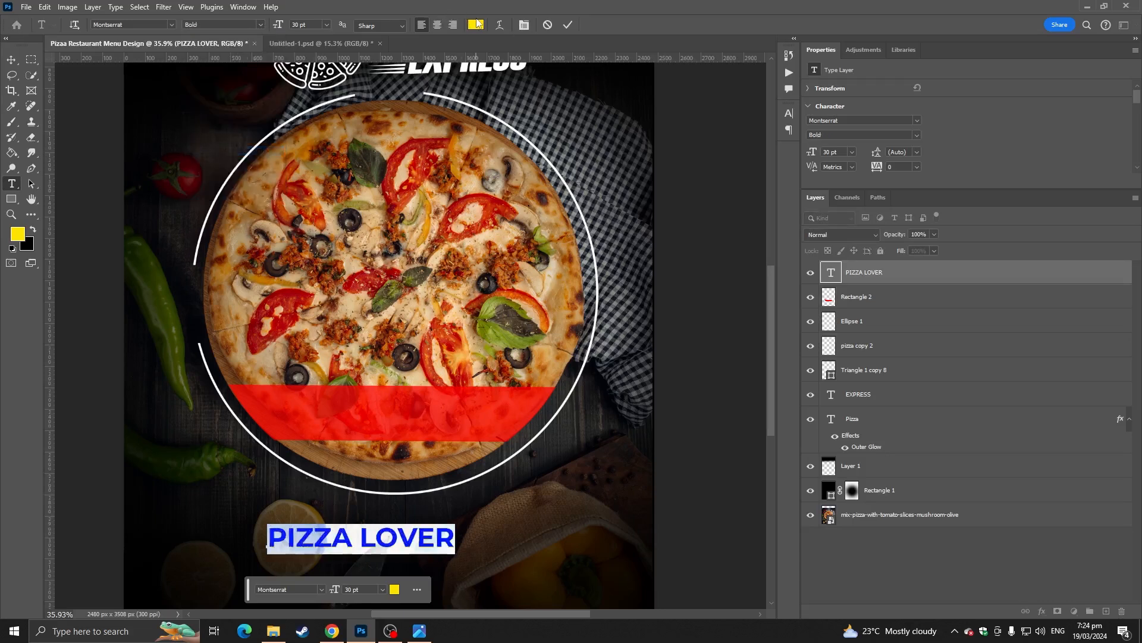
pyautogui.click(478, 24)
pyautogui.write('ffffff')
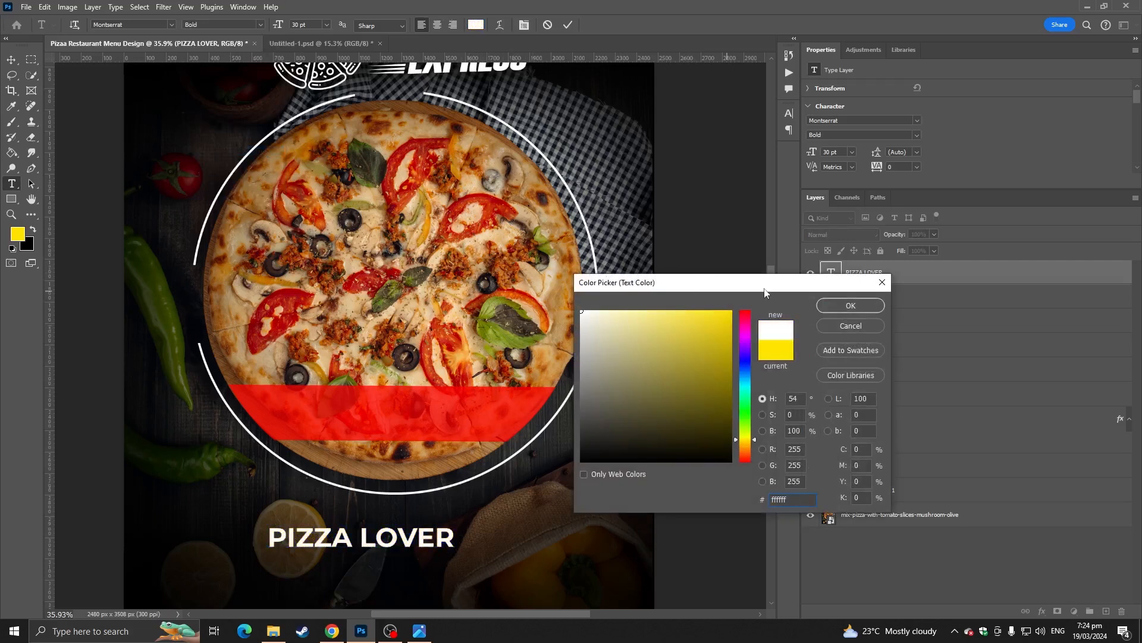
pyautogui.click(857, 309)
# Step: Enlarge the PIZZA LOVER text to about 36.2 pt and centre it on the red band
pyautogui.click(11, 59)
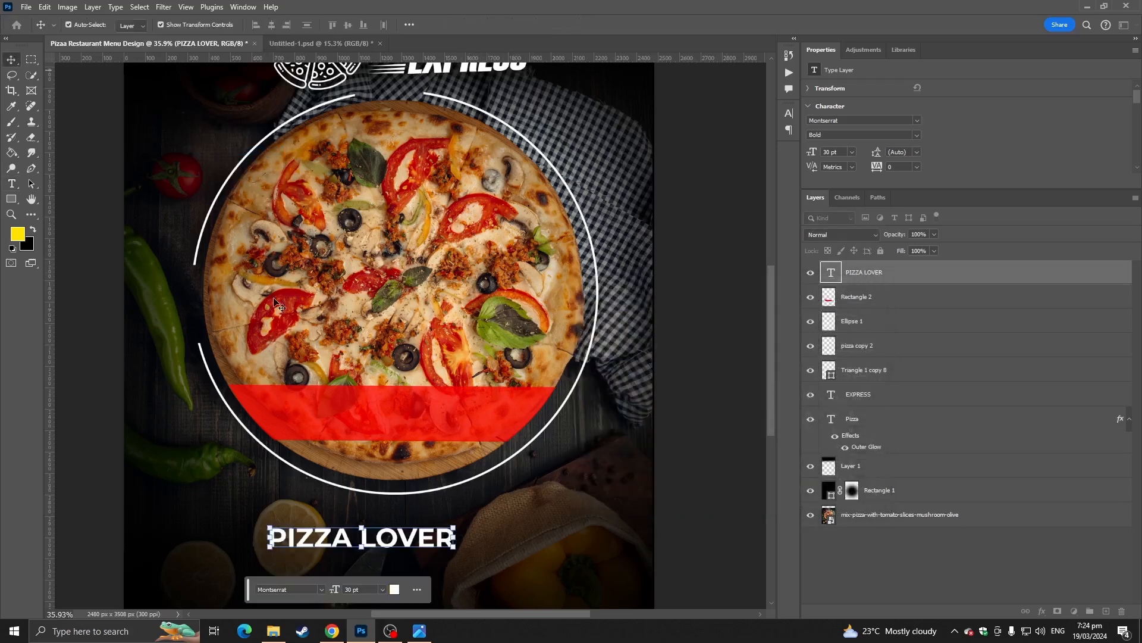
pyautogui.moveTo(398, 540); pyautogui.dragTo(500, 397)
pyautogui.press('Return')
pyautogui.scroll(-4, 212, 434)
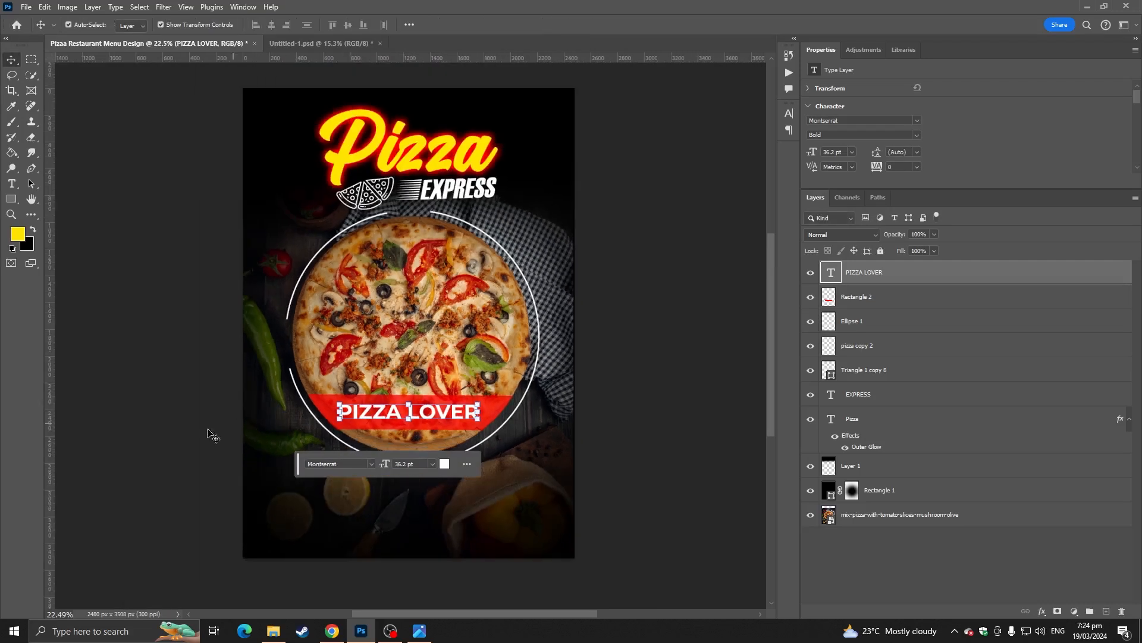
pyautogui.click(234, 423)
# Step: Add the text "NEW YORK STYLE PIZZA" in yellow 32 pt Gobold below the pizza
pyautogui.scroll(3, 496, 452)
pyautogui.scroll(2, 496, 452)
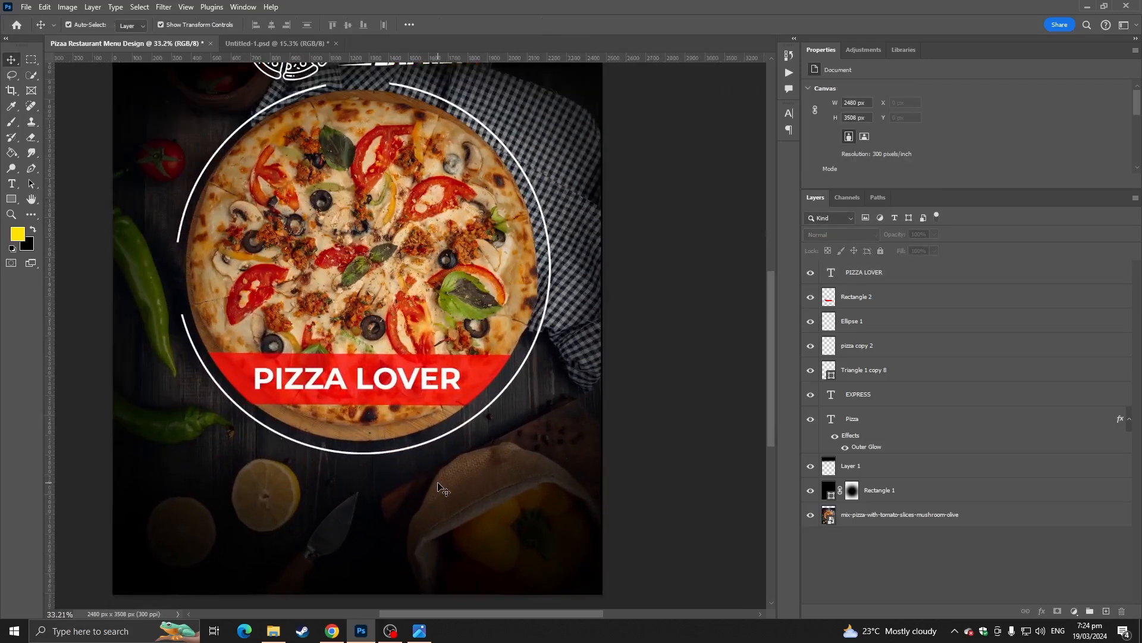
pyautogui.press('t')
pyautogui.scroll(1, 434, 431)
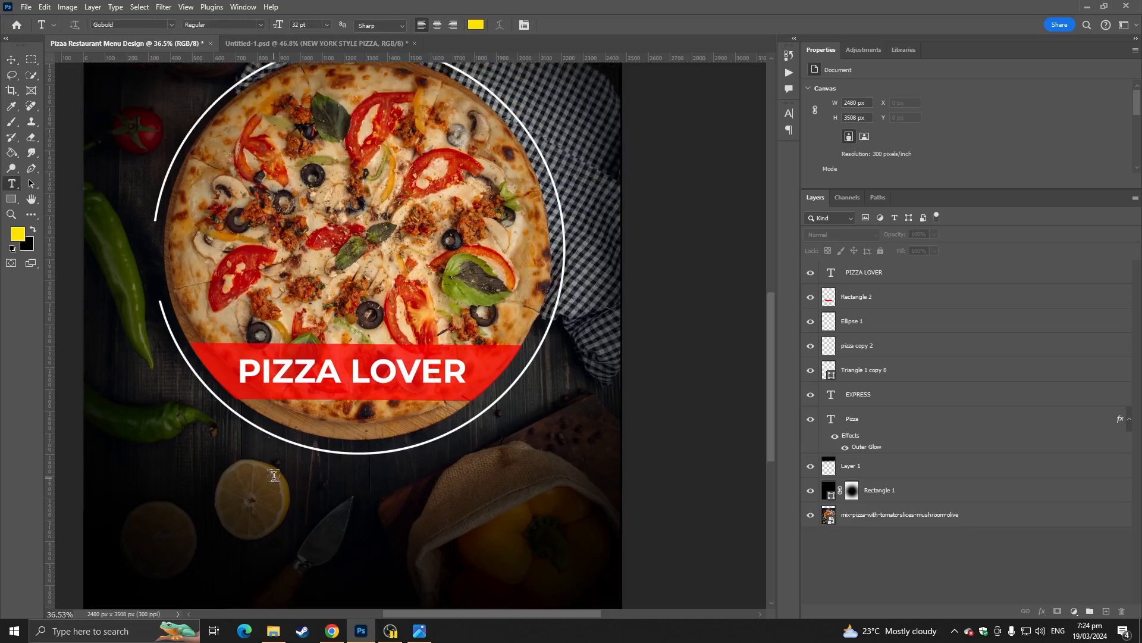
pyautogui.click(223, 509)
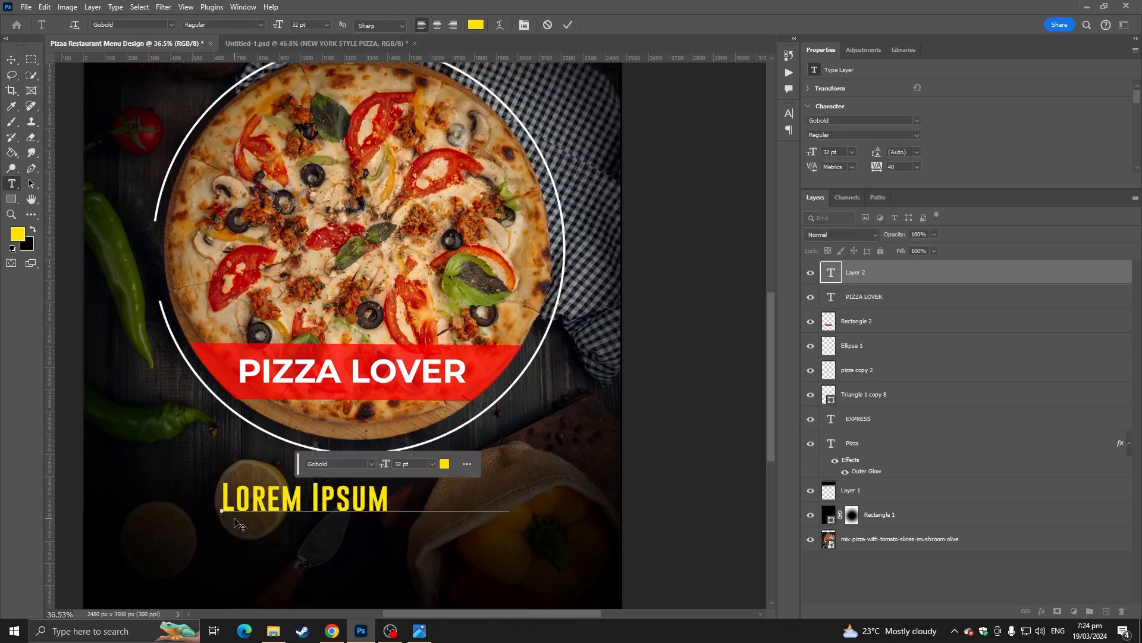
pyautogui.write('NEW YORK STYLE PIZZA')
# Step: Enlarge NEW YORK STYLE PIZZA to about 42.6 pt and centre it horizontally on the page below the ring
pyautogui.click(11, 59)
pyautogui.moveTo(507, 482); pyautogui.dragTo(556, 476)
pyautogui.moveTo(473, 496); pyautogui.dragTo(465, 512)
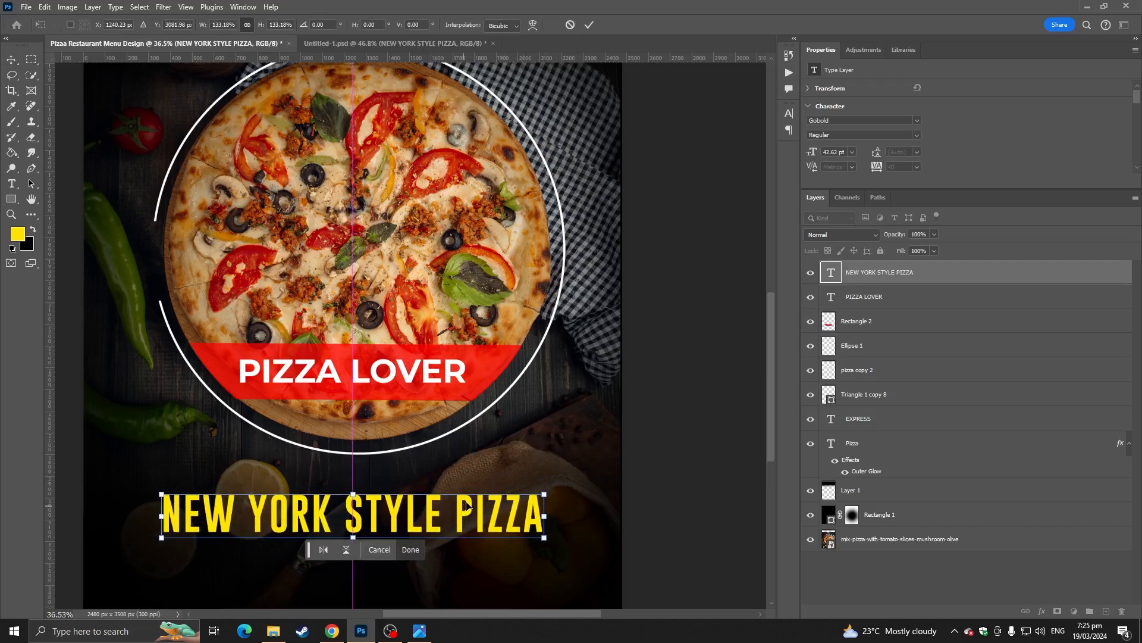
pyautogui.hotkey('ctrl', '0')
pyautogui.press('Return')
# Step: Examine the size and placement of the NEW YORK STYLE PIZZA text close up and within the whole menu layout
pyautogui.scroll(6, 411, 519)
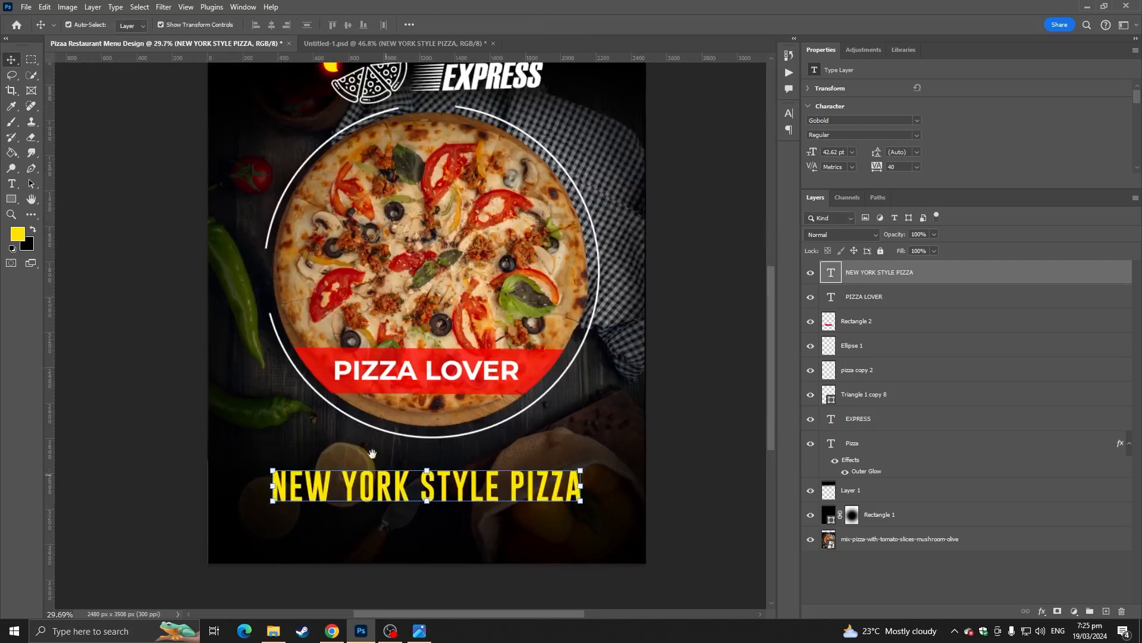
pyautogui.moveTo(372, 454); pyautogui.dragTo(324, 350)
pyautogui.click(345, 504)
pyautogui.scroll(4, 345, 509)
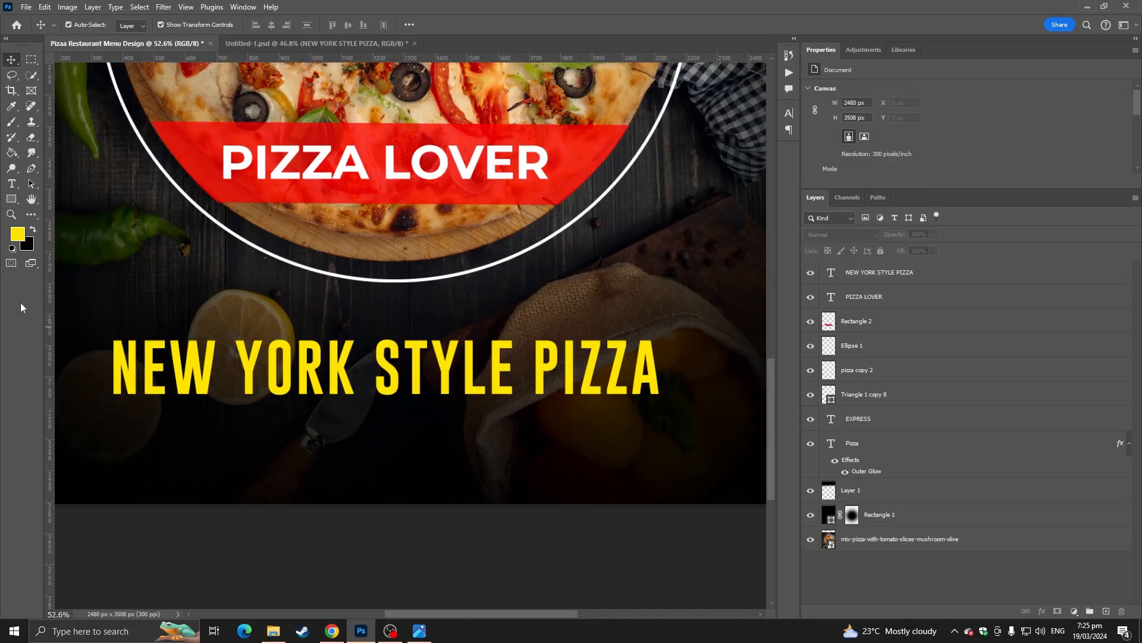
pyautogui.click(12, 184)
pyautogui.scroll(-6, 236, 419)
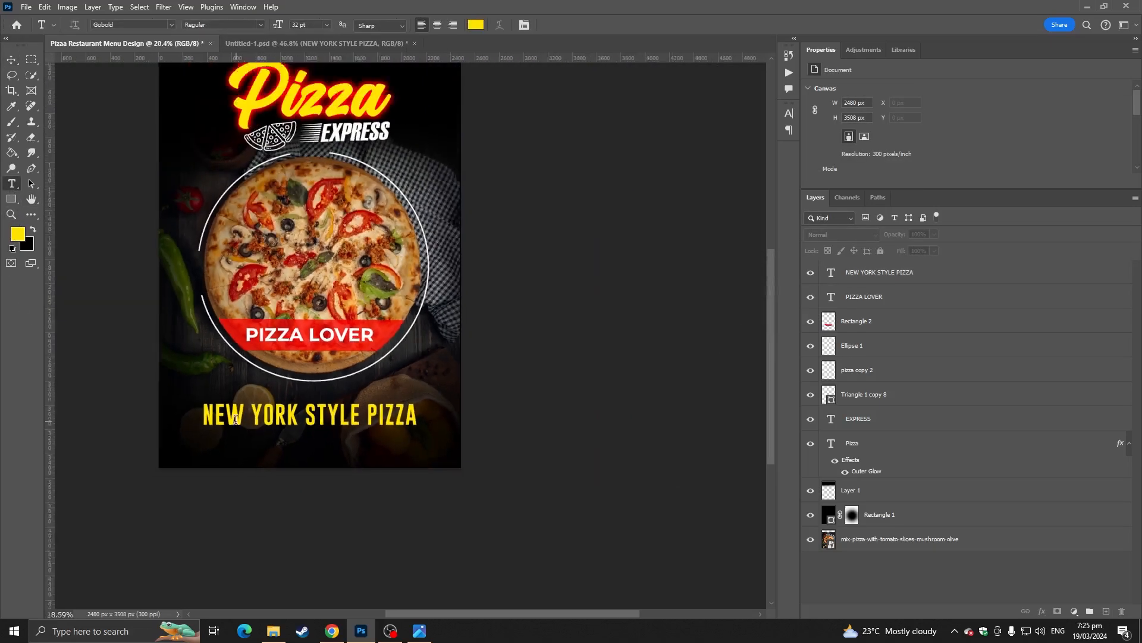
pyautogui.scroll(-2, 236, 420)
pyautogui.click(12, 60)
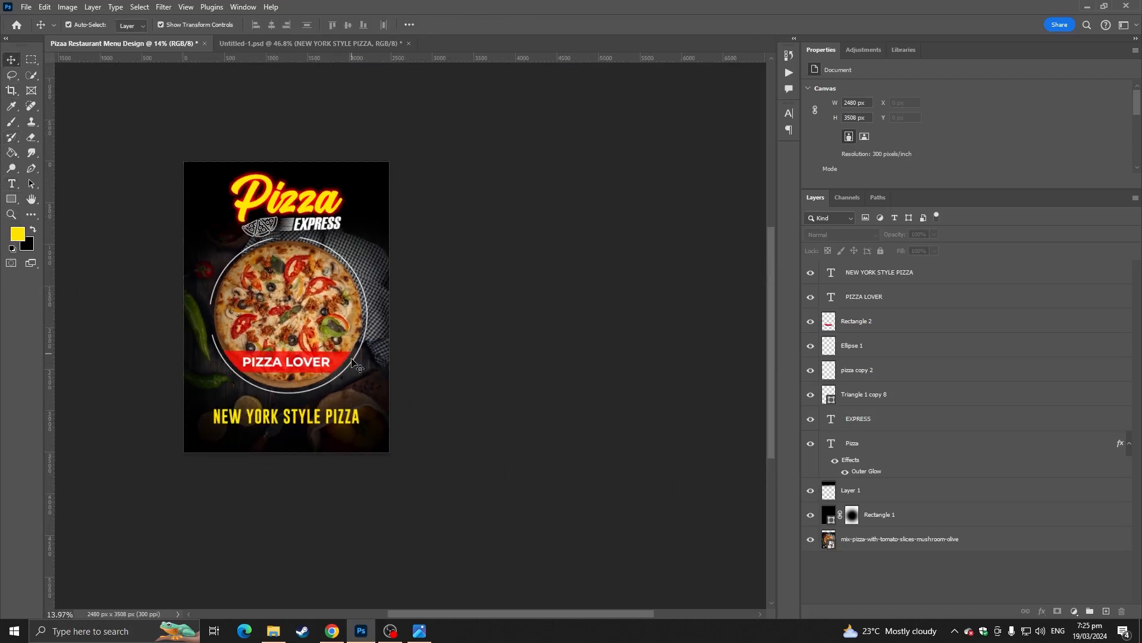
pyautogui.scroll(6, 357, 366)
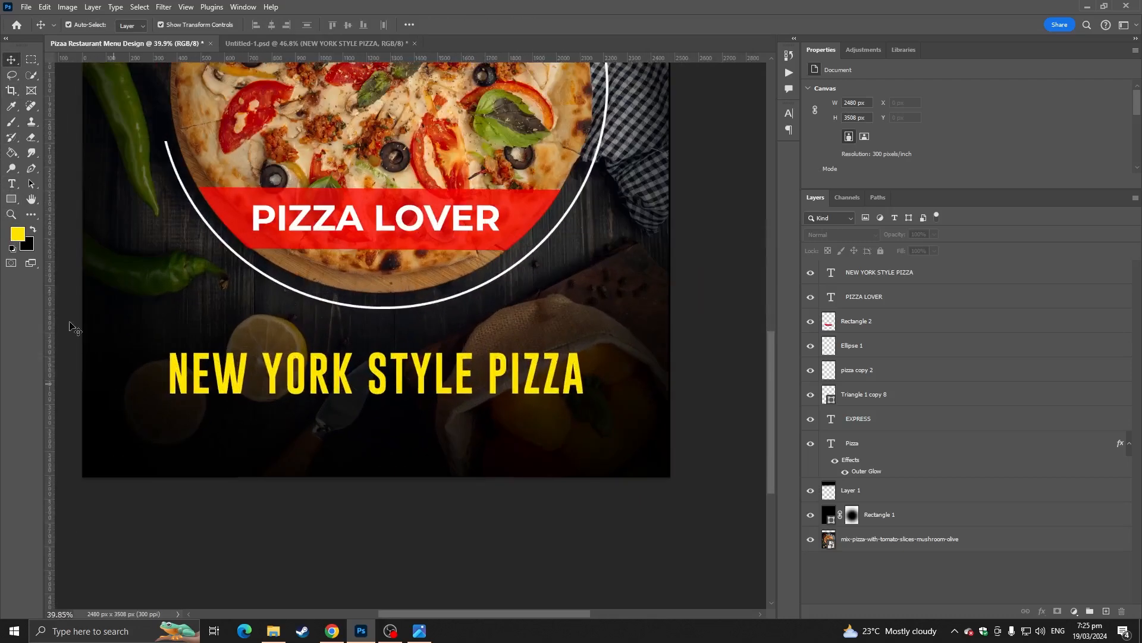
pyautogui.click(11, 183)
pyautogui.click(273, 450)
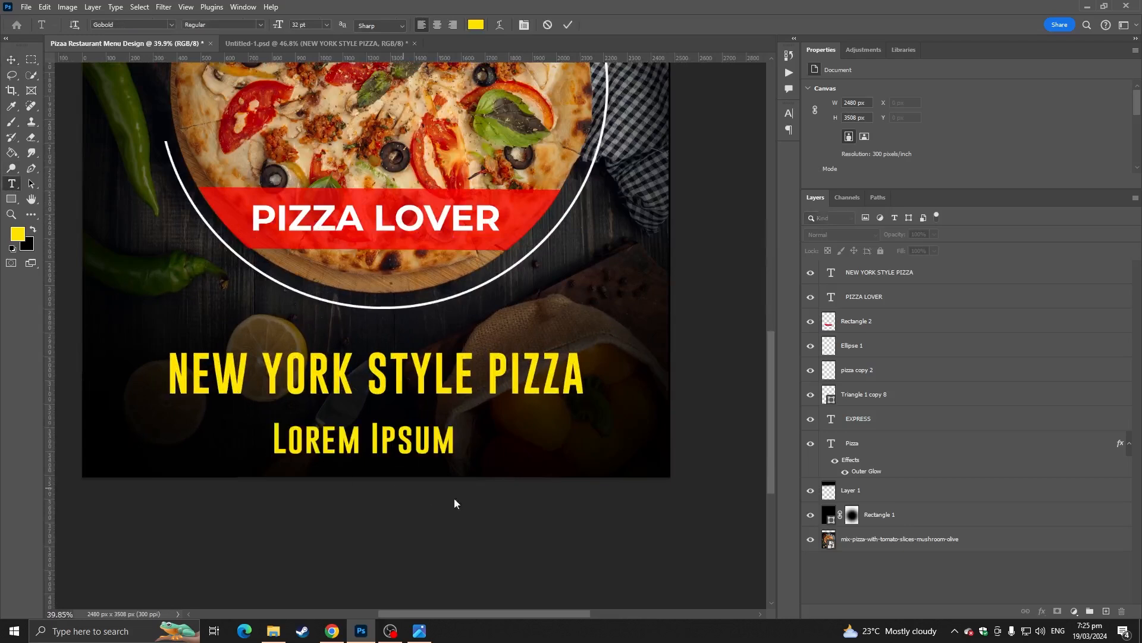
pyautogui.write('www')
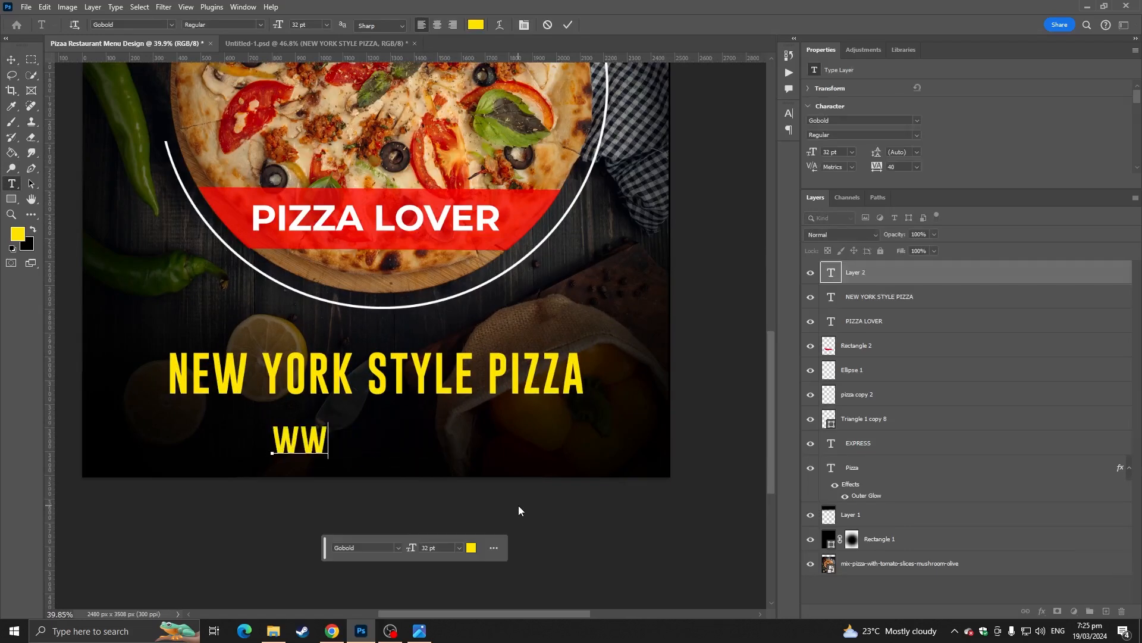
pyautogui.write('.websit ')
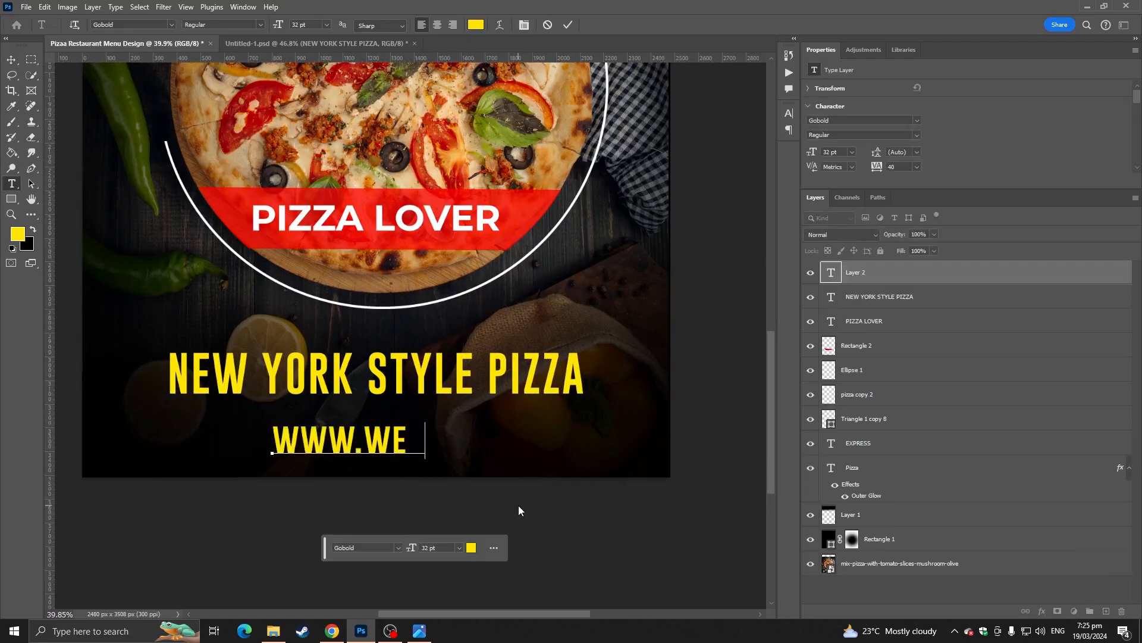
pyautogui.write('eurl.co')
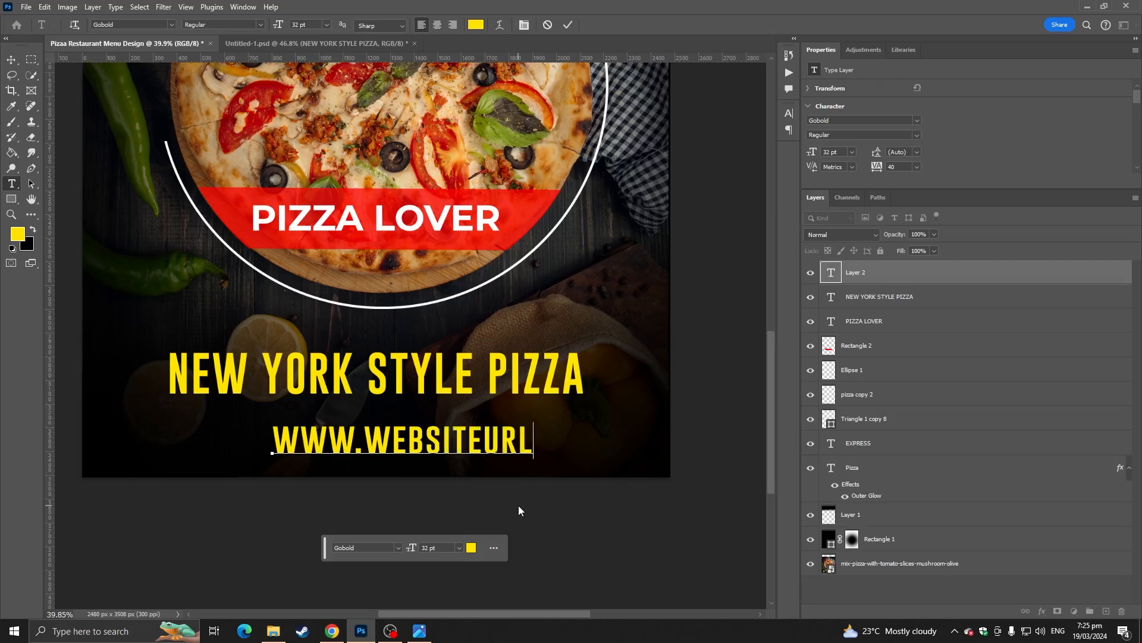
pyautogui.press('BackSpace')
pyautogui.press('BackSpace')
pyautogui.press('BackSpace')
pyautogui.press('BackSpace')
pyautogui.press('BackSpace')
pyautogui.press('BackSpace')
pyautogui.write('name')
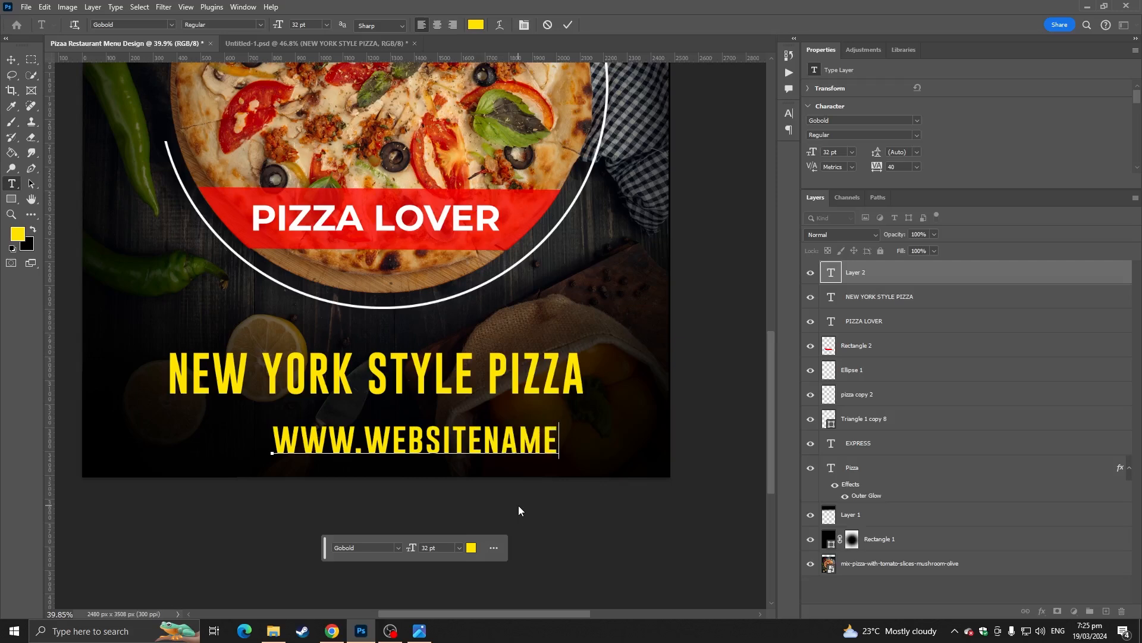
pyautogui.write('.com')
# Step: Change the font of the whole web address to Montserrat Regular
pyautogui.hotkey('ctrl', 'a')
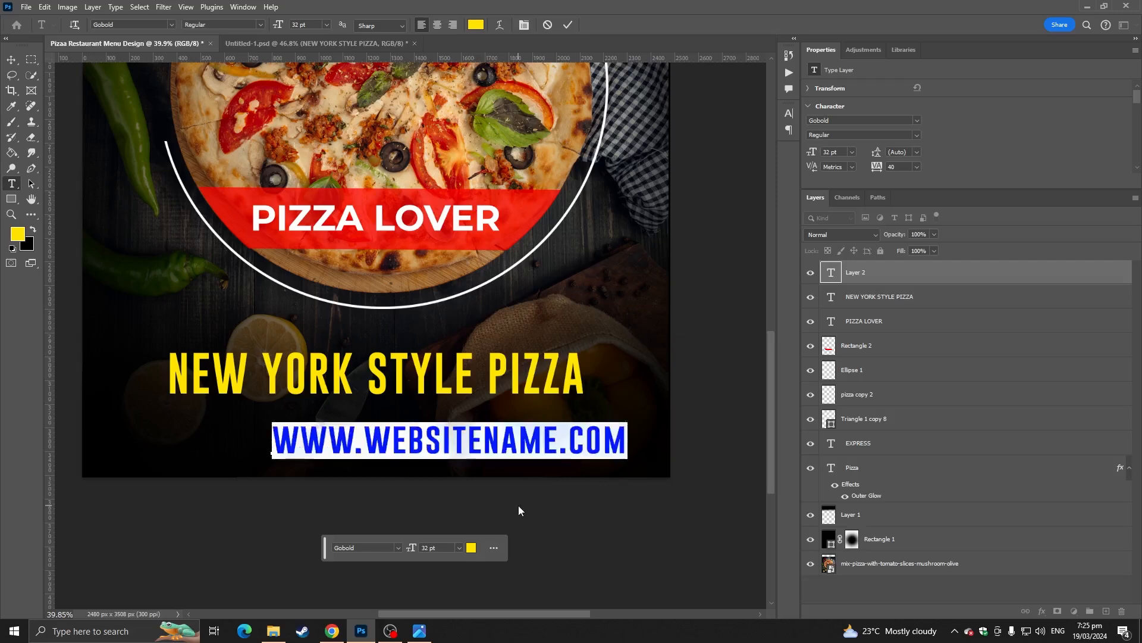
pyautogui.click(170, 24)
pyautogui.click(140, 61)
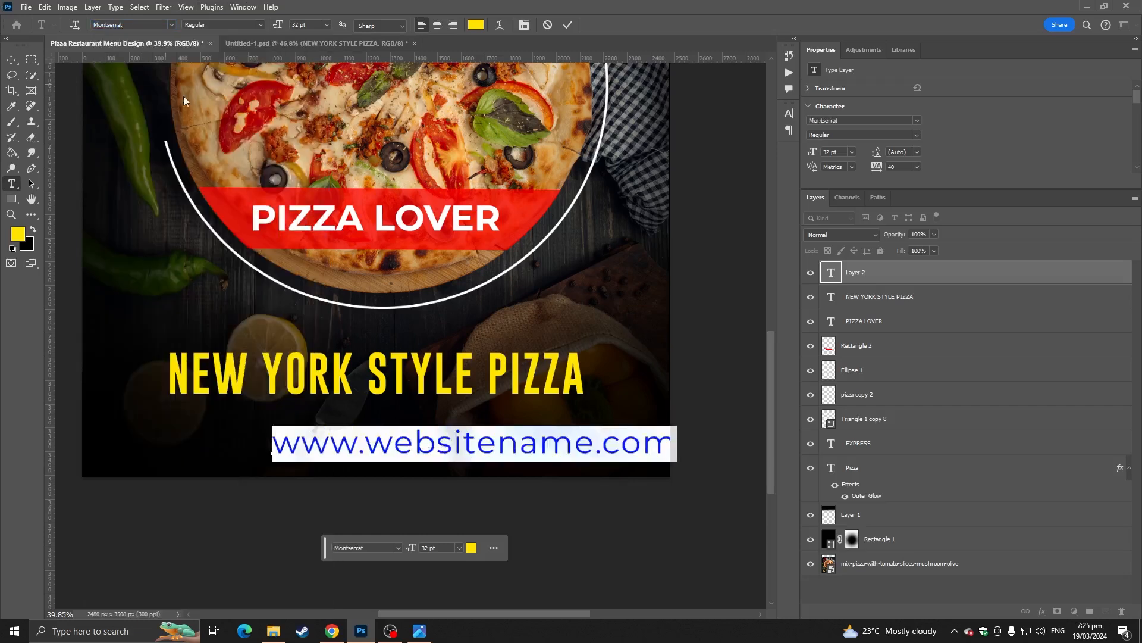
pyautogui.click(10, 64)
pyautogui.scroll(-2, 563, 421)
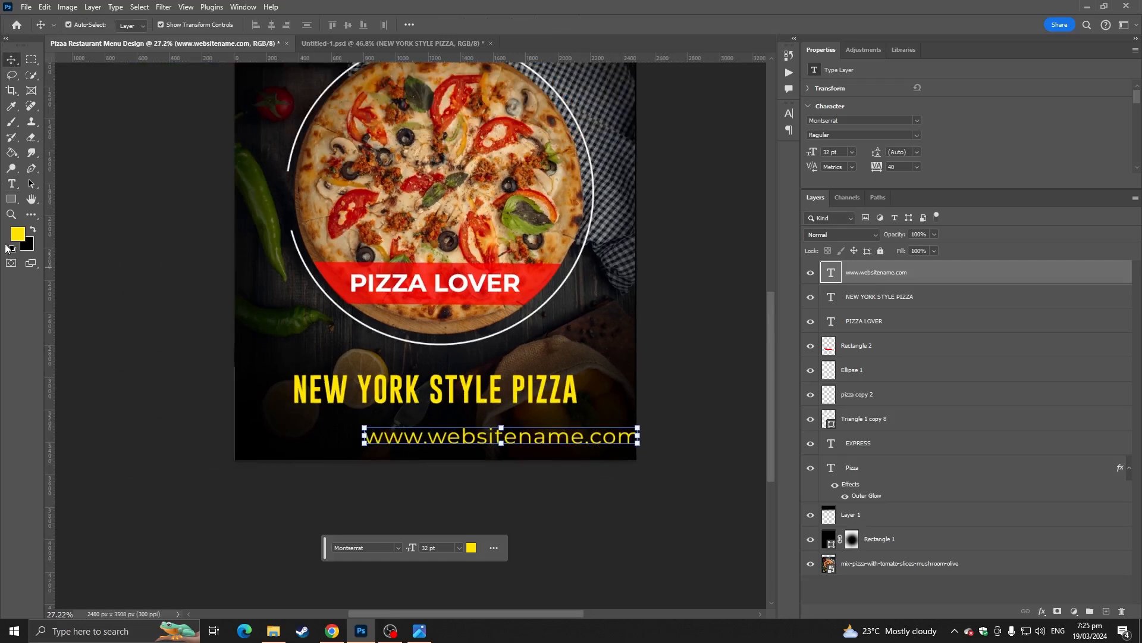
# Step: Change the web address text's colour to white
pyautogui.click(11, 183)
pyautogui.click(488, 25)
pyautogui.click(556, 292)
pyautogui.click(851, 305)
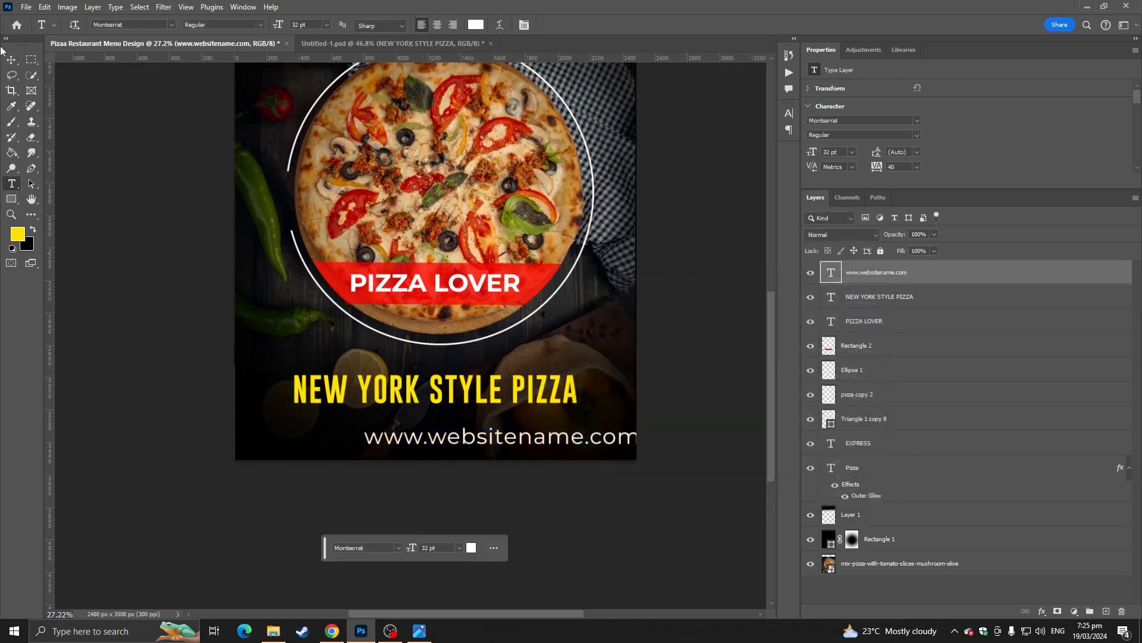
# Step: Scale the web address text down to 15.66 pt and centre it horizontally just below NEW YORK STYLE PIZZA
pyautogui.click(11, 60)
pyautogui.scroll(3, 575, 393)
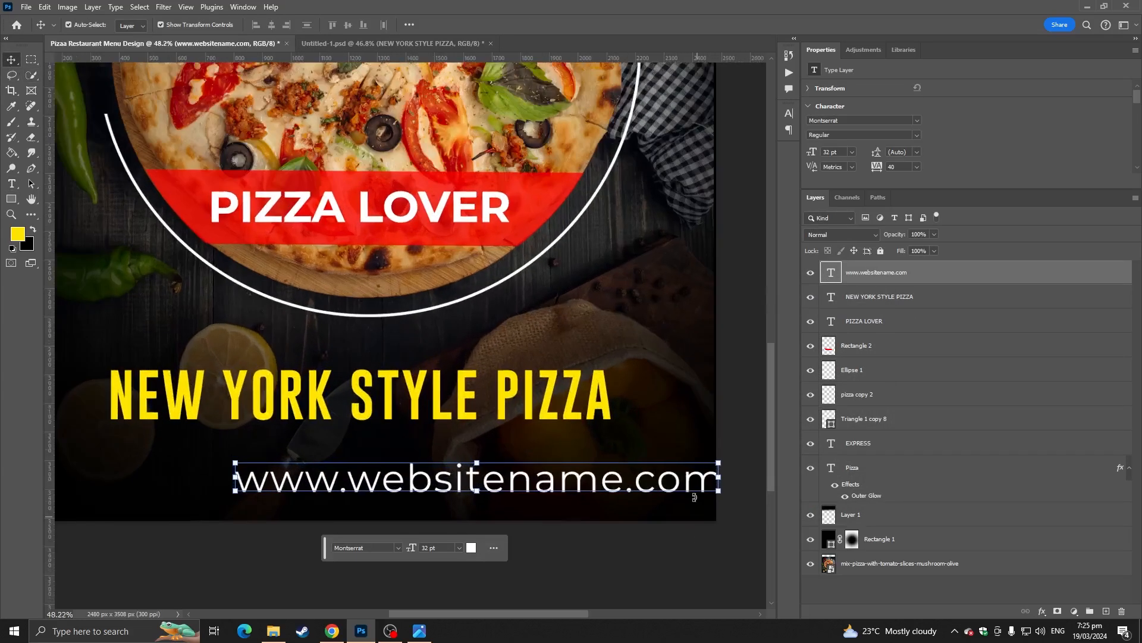
pyautogui.moveTo(714, 478); pyautogui.dragTo(435, 444)
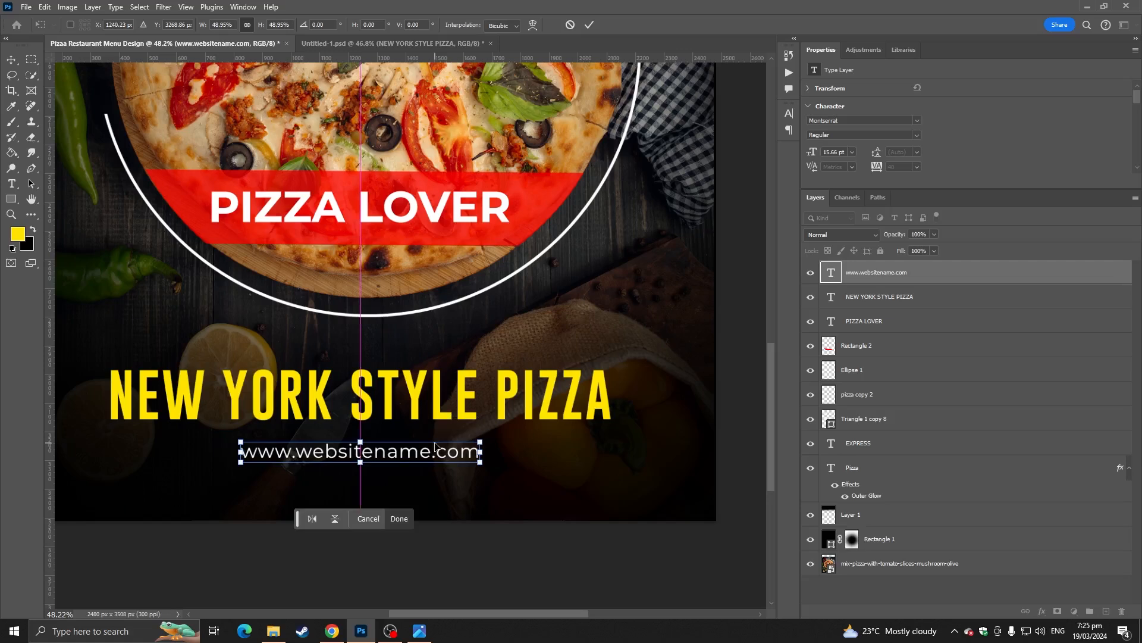
pyautogui.press('Return')
pyautogui.hotkey('ctrl', '0')
pyautogui.click(633, 429)
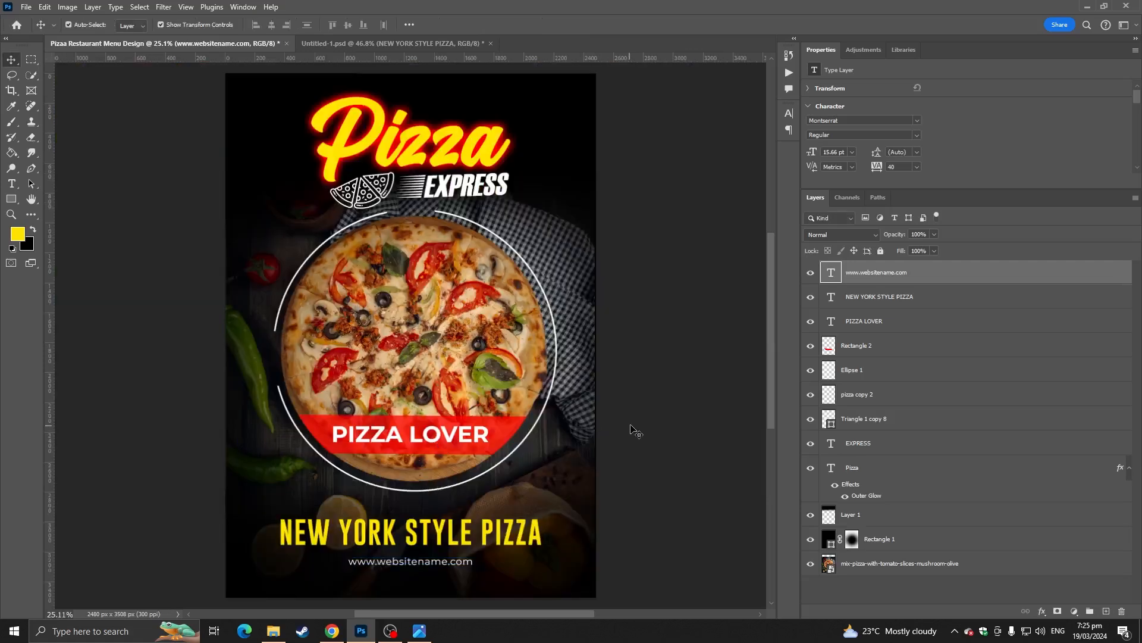
# Step: Group all the layers, from the web address text down to the background photo, and name the group "Front Side"
pyautogui.scroll(-3, 637, 434)
pyautogui.click(887, 283)
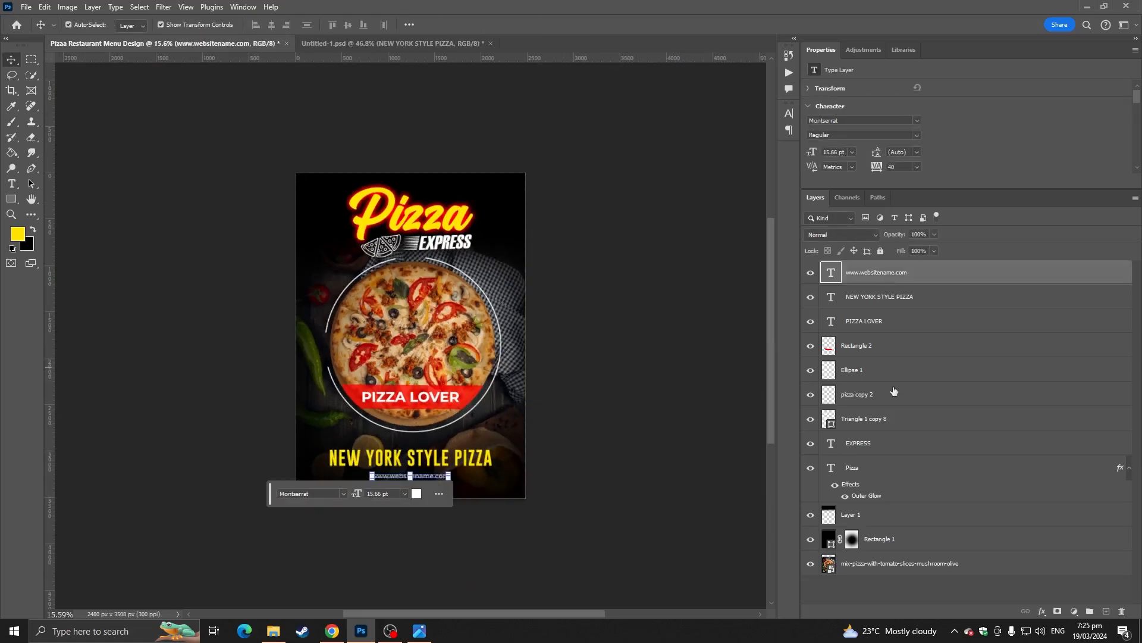
pyautogui.keyDown('shift'); pyautogui.click(873, 557); pyautogui.keyUp('shift')
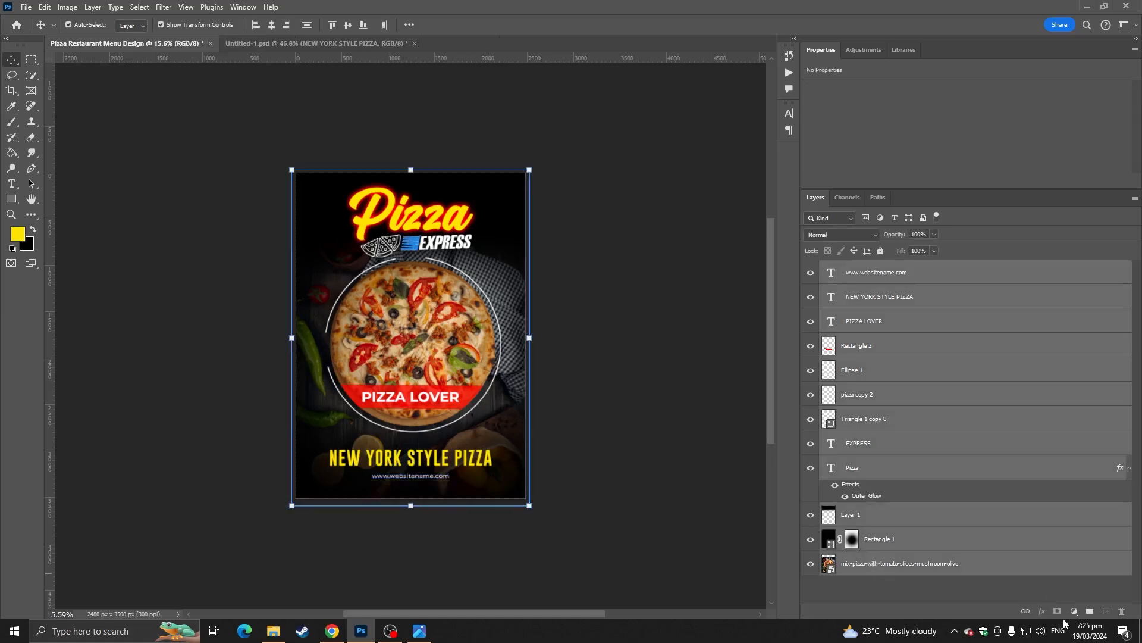
pyautogui.click(1089, 612)
pyautogui.doubleClick(850, 269)
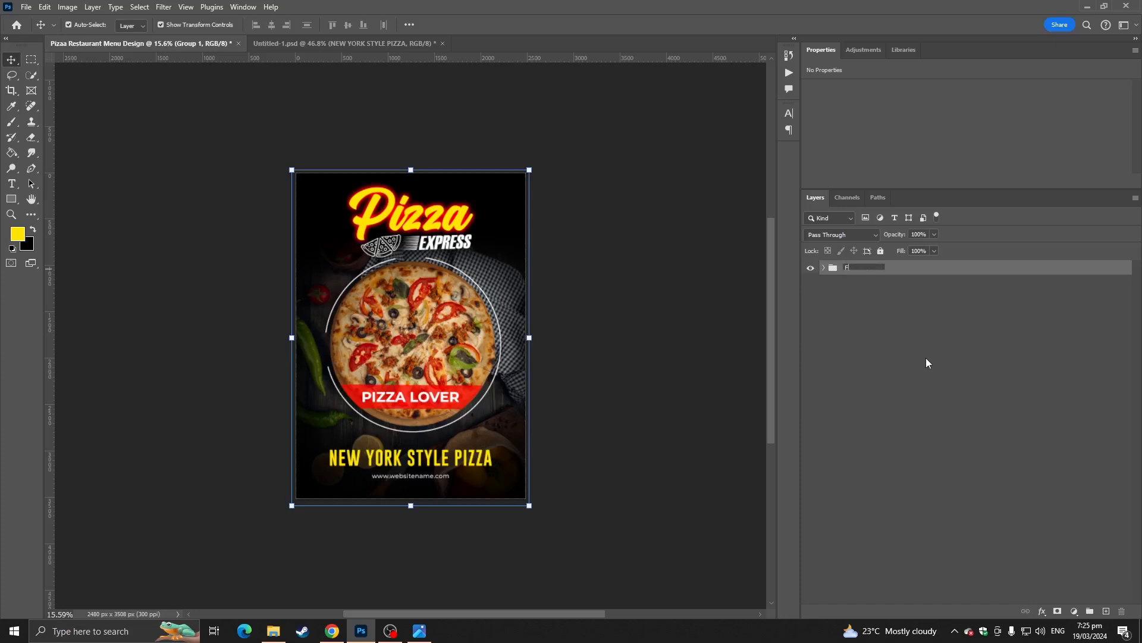
pyautogui.write('Front Side')
pyautogui.press('Return')
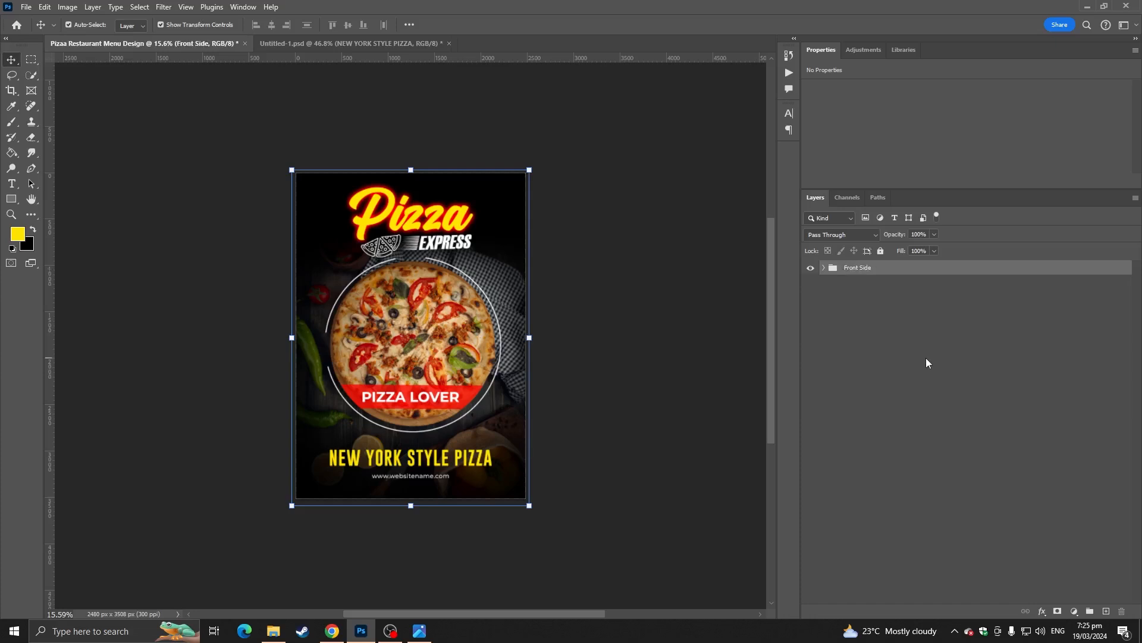
pyautogui.click(663, 403)
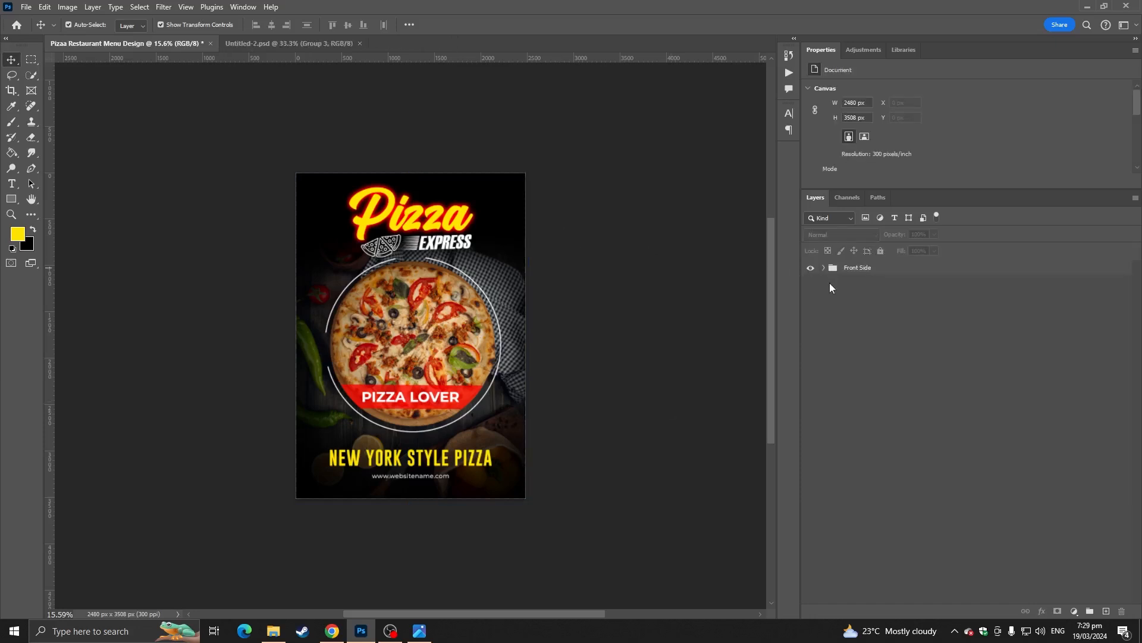
# Step: Add a Solid Color fill layer in near-black #101010 above the Front Side group
pyautogui.click(1075, 611)
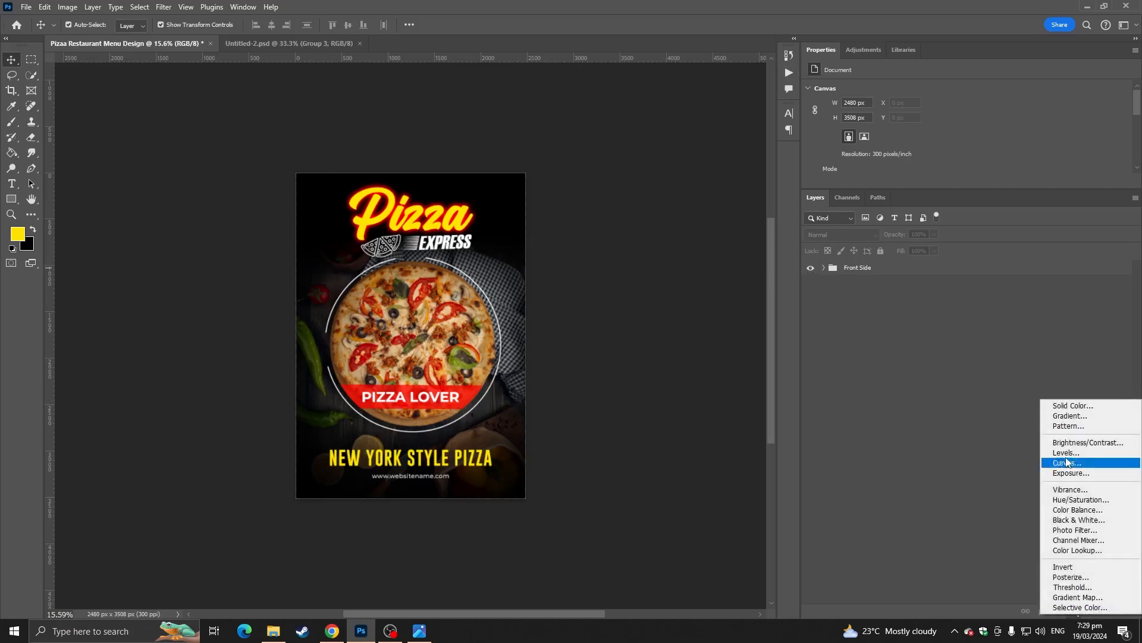
pyautogui.click(1065, 405)
pyautogui.moveTo(617, 350); pyautogui.dragTo(542, 481)
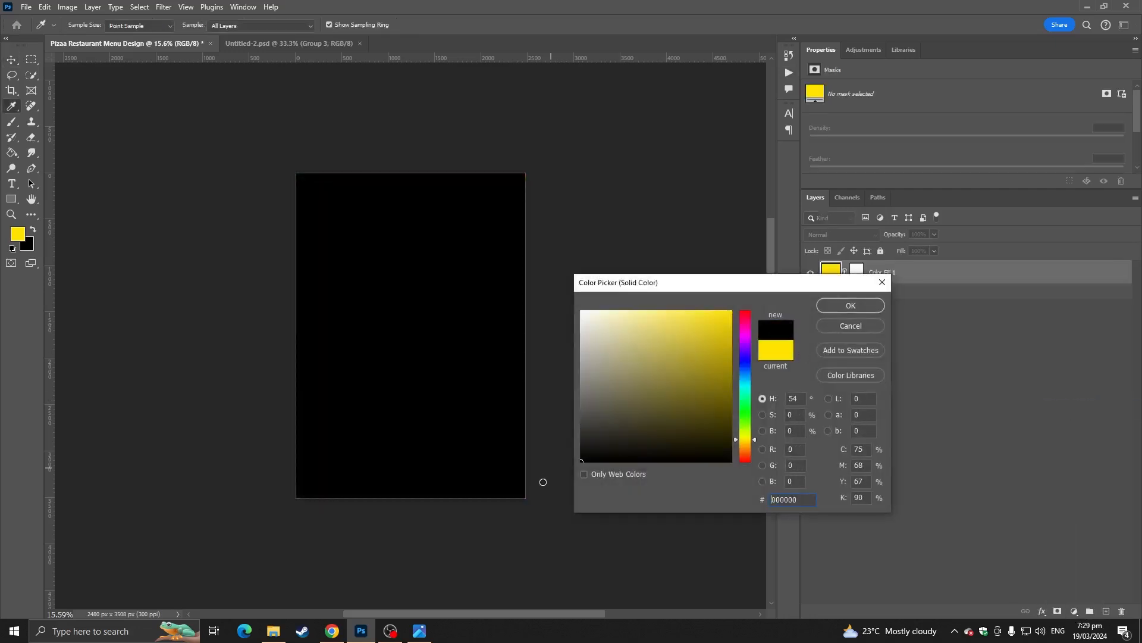
pyautogui.moveTo(626, 445); pyautogui.dragTo(562, 453)
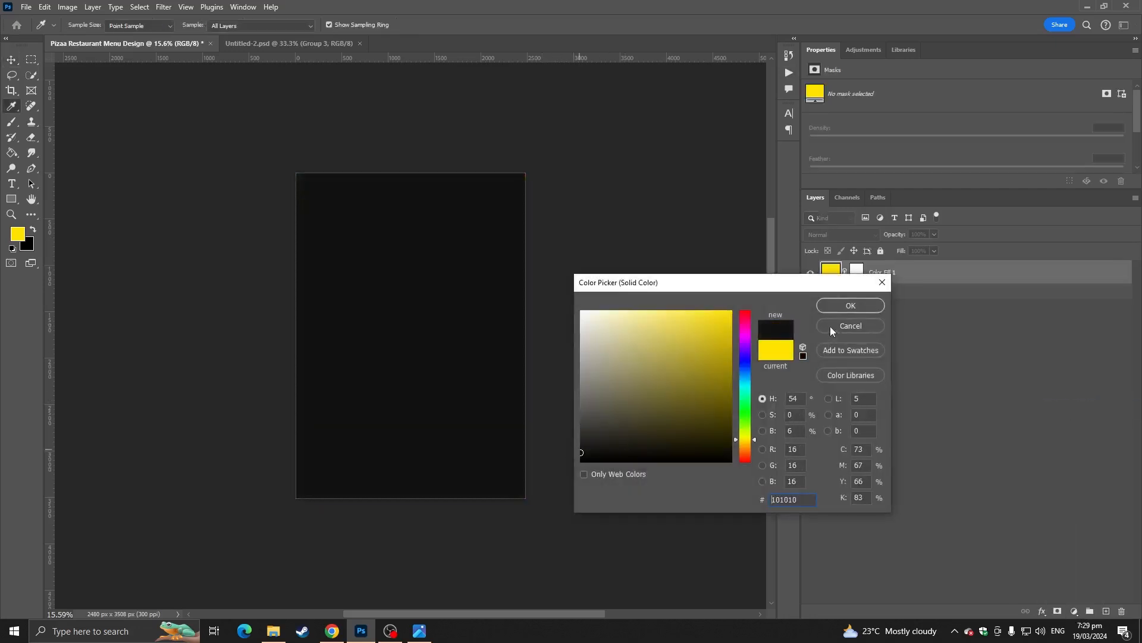
pyautogui.click(846, 307)
pyautogui.click(659, 312)
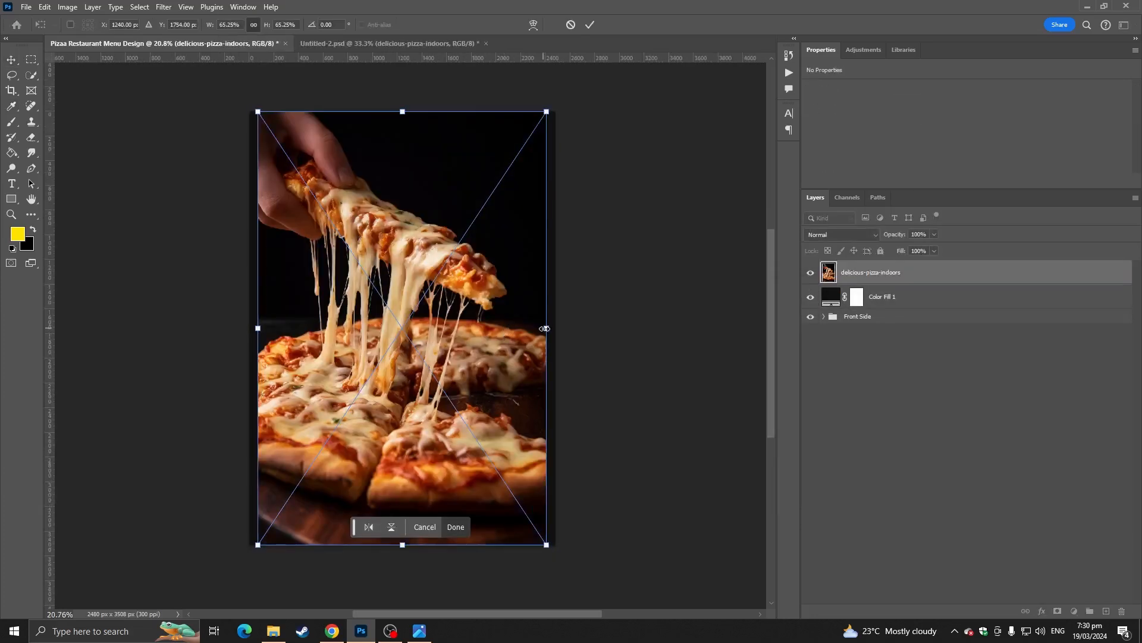
# Step: Scale the placed delicious-pizza-indoors photo to 69.20% so that it spans the full page width
pyautogui.moveTo(545, 329); pyautogui.dragTo(550, 334)
pyautogui.press('Return')
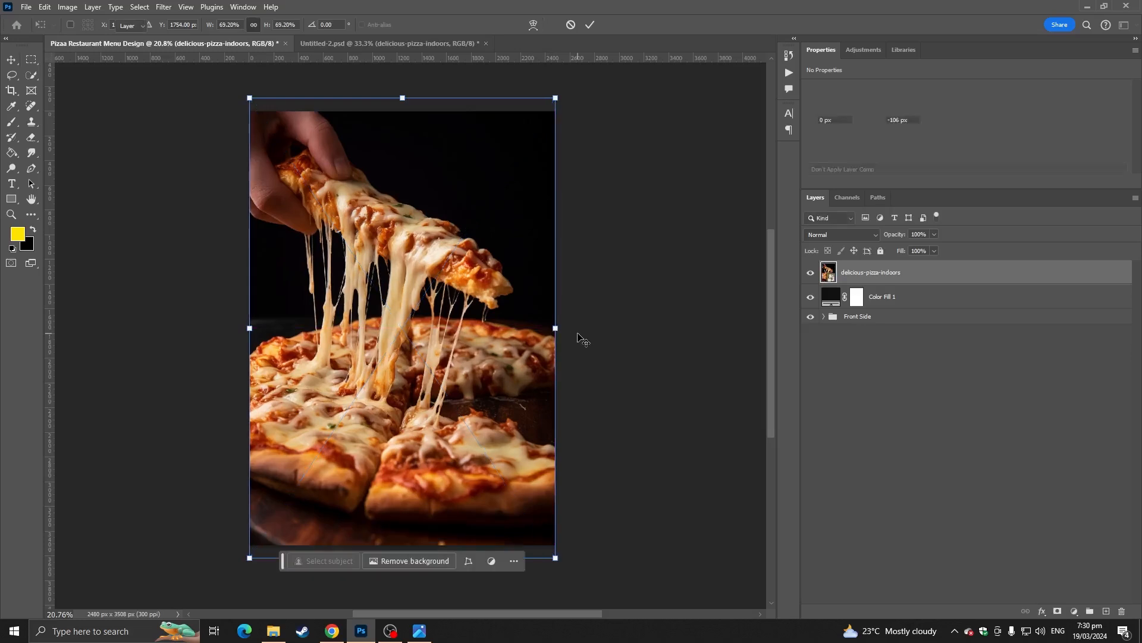
pyautogui.click(616, 321)
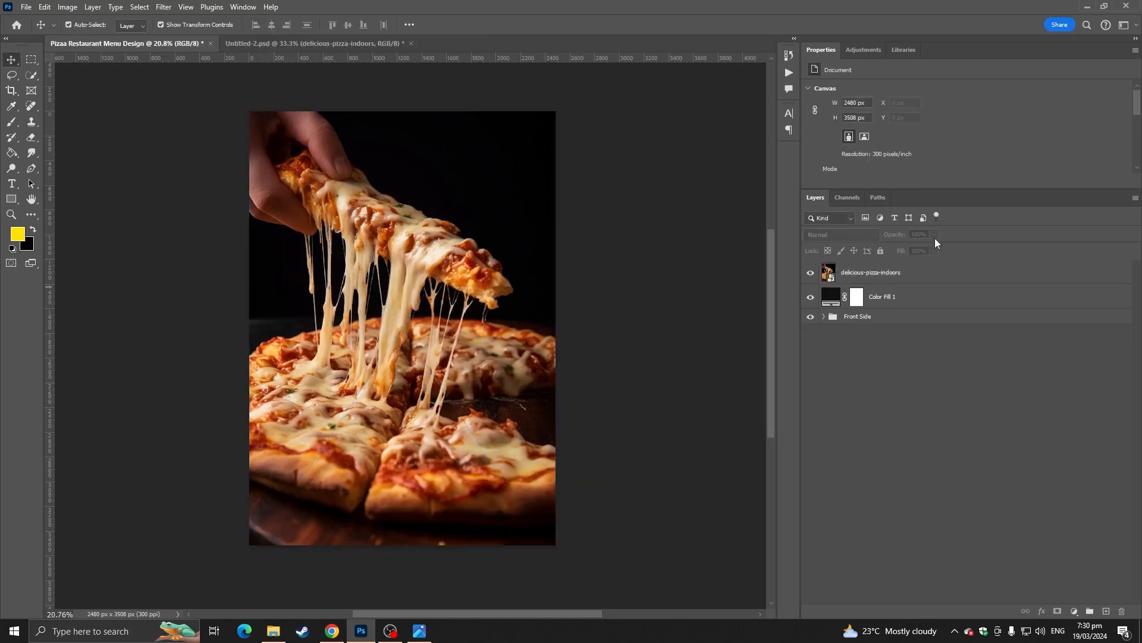
# Step: Lower the opacity of the delicious-pizza-indoors layer until the photo is only a faint texture over the dark fill
pyautogui.click(909, 275)
pyautogui.click(935, 234)
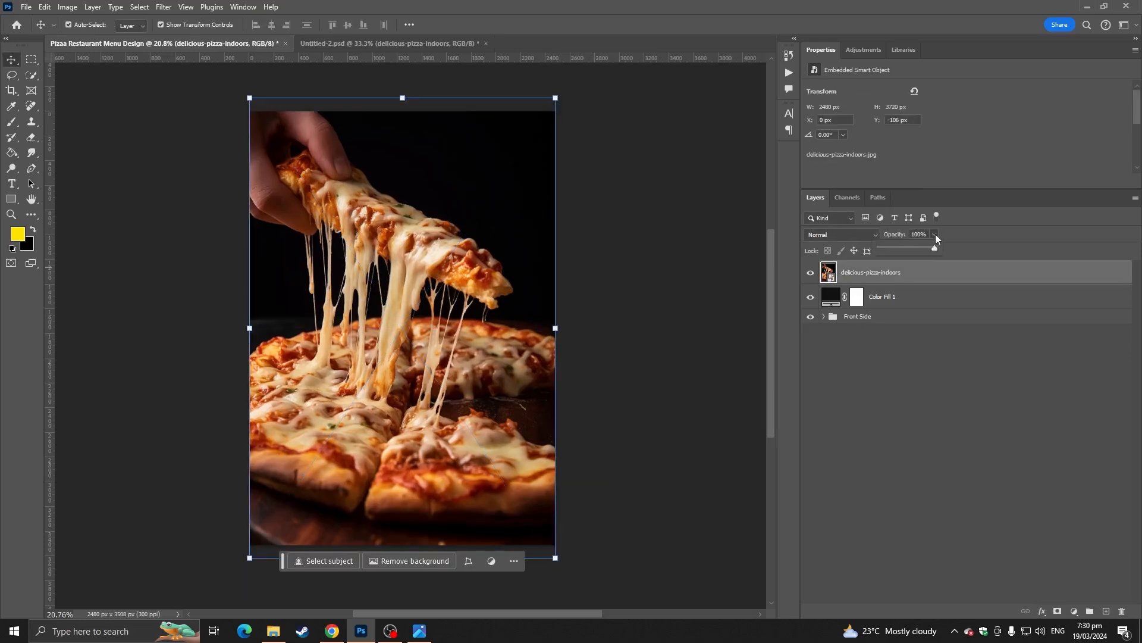
pyautogui.click(883, 247)
pyautogui.click(607, 289)
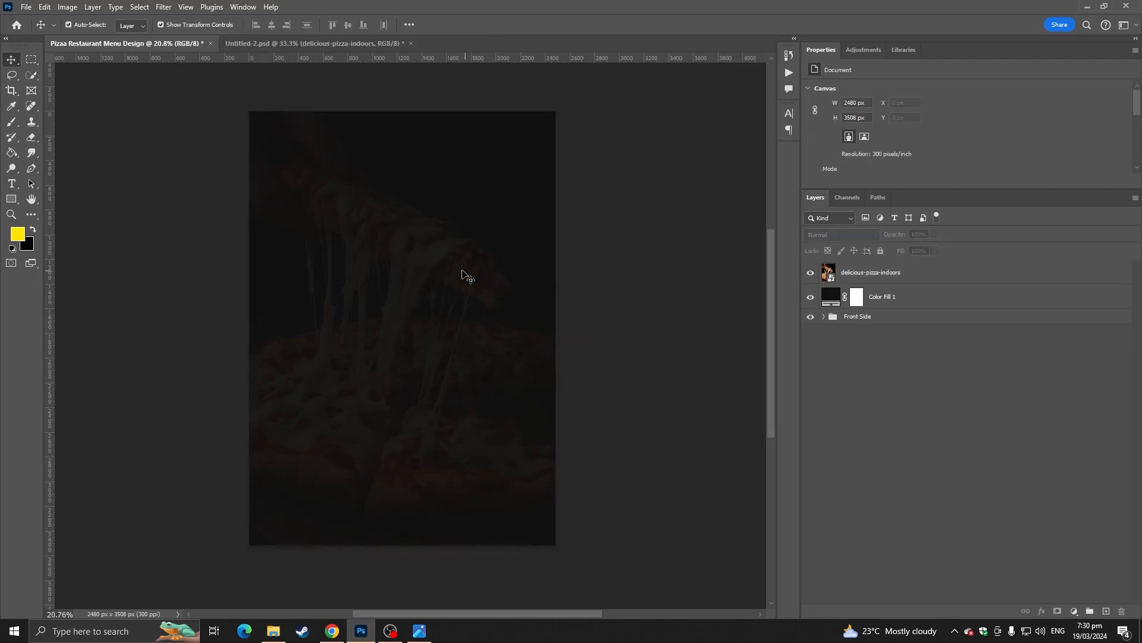
# Step: Draw a yellow rectangle about 935 by 238 px in the upper part of the page
pyautogui.scroll(5, 447, 289)
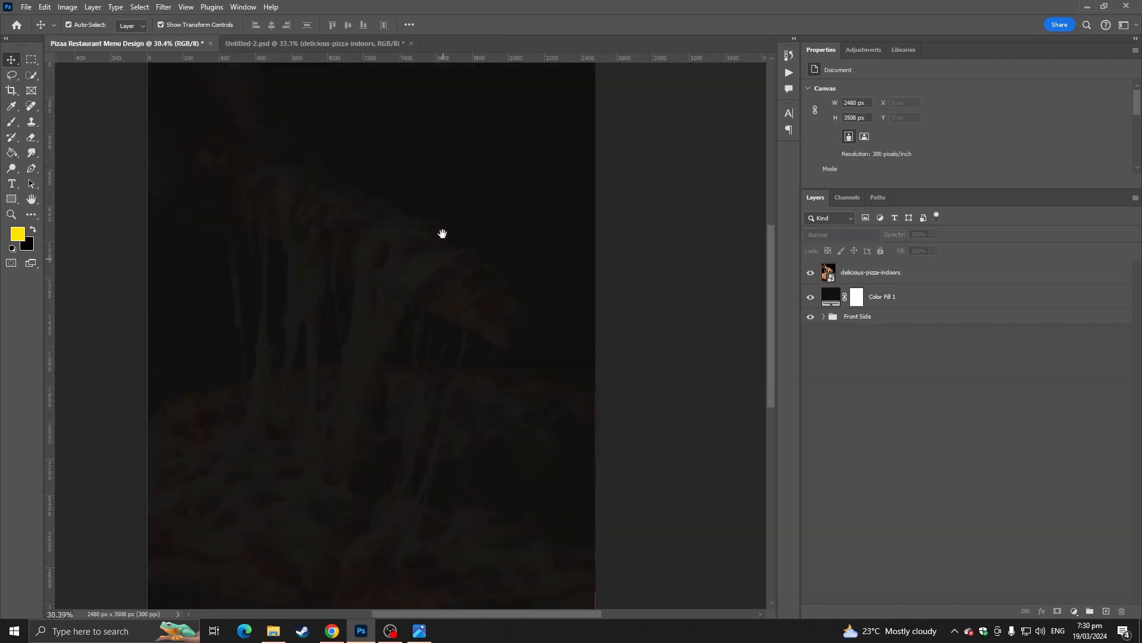
pyautogui.moveTo(442, 233); pyautogui.dragTo(464, 311)
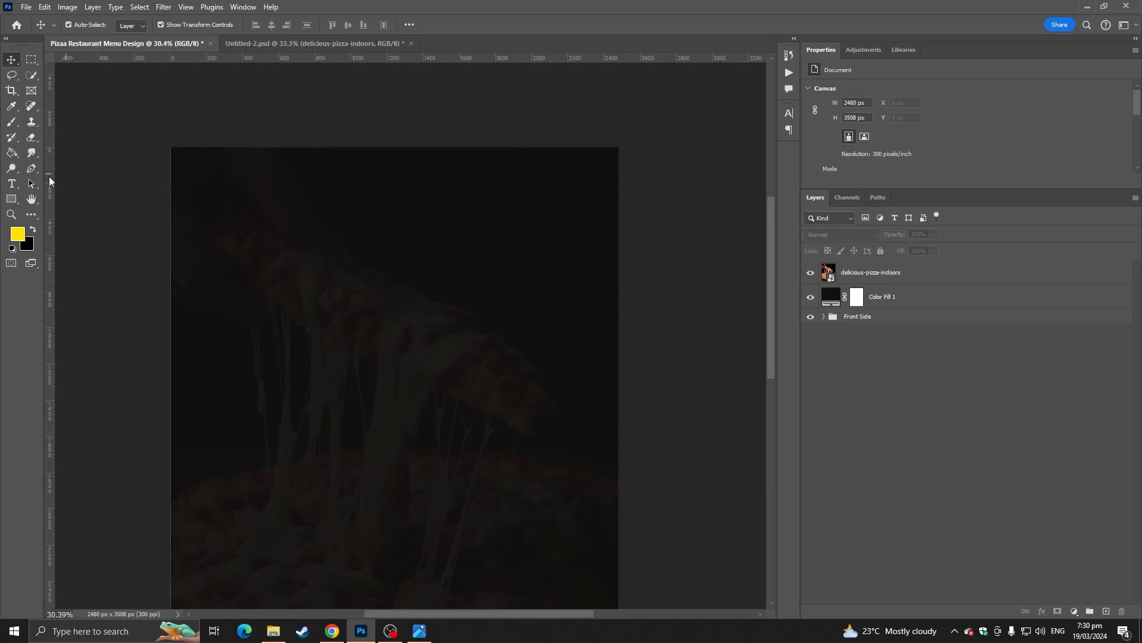
pyautogui.click(11, 200)
pyautogui.moveTo(297, 220); pyautogui.dragTo(477, 280)
pyautogui.scroll(4, 439, 251)
pyautogui.scroll(3, 439, 251)
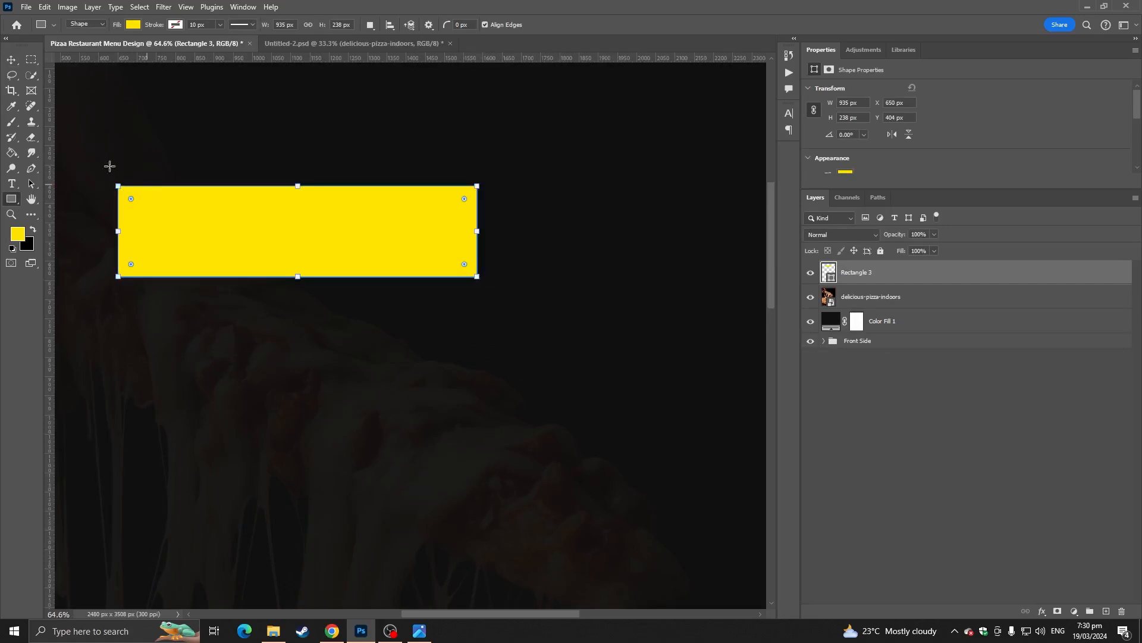
pyautogui.click(11, 61)
pyautogui.scroll(-6, 153, 153)
pyautogui.click(506, 179)
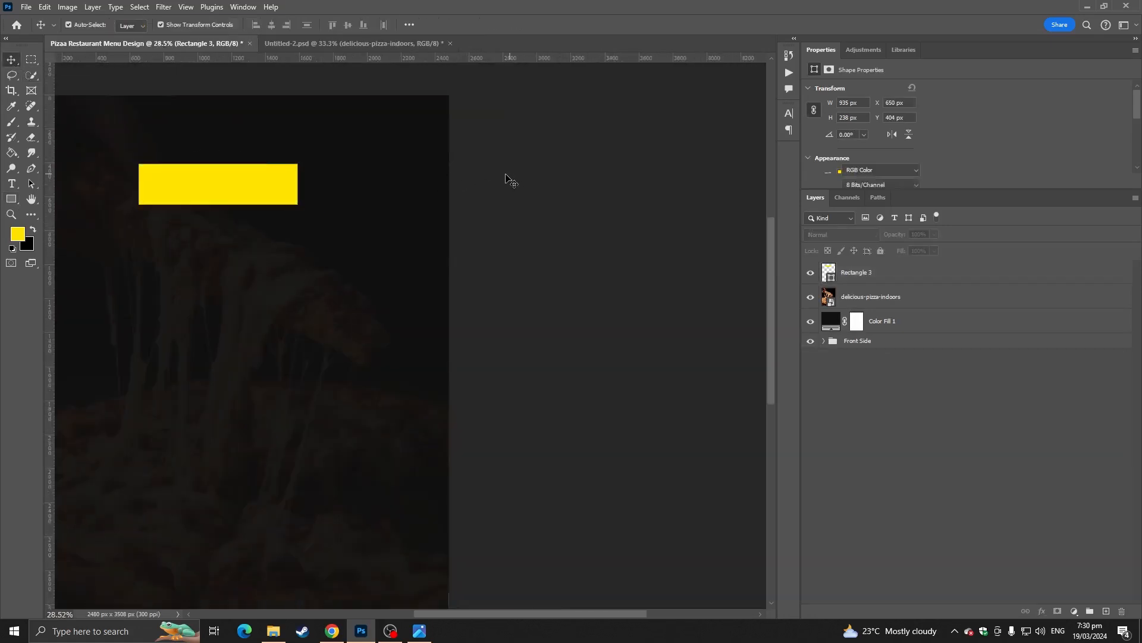
# Step: Skew the yellow rectangle into a right-leaning parallelogram by moving its lower-right and upper-left corners inward
pyautogui.scroll(2, 268, 183)
pyautogui.keyDown('ctrl'); pyautogui.click(267, 183); pyautogui.keyUp('ctrl')
pyautogui.hotkey('ctrl', 't')
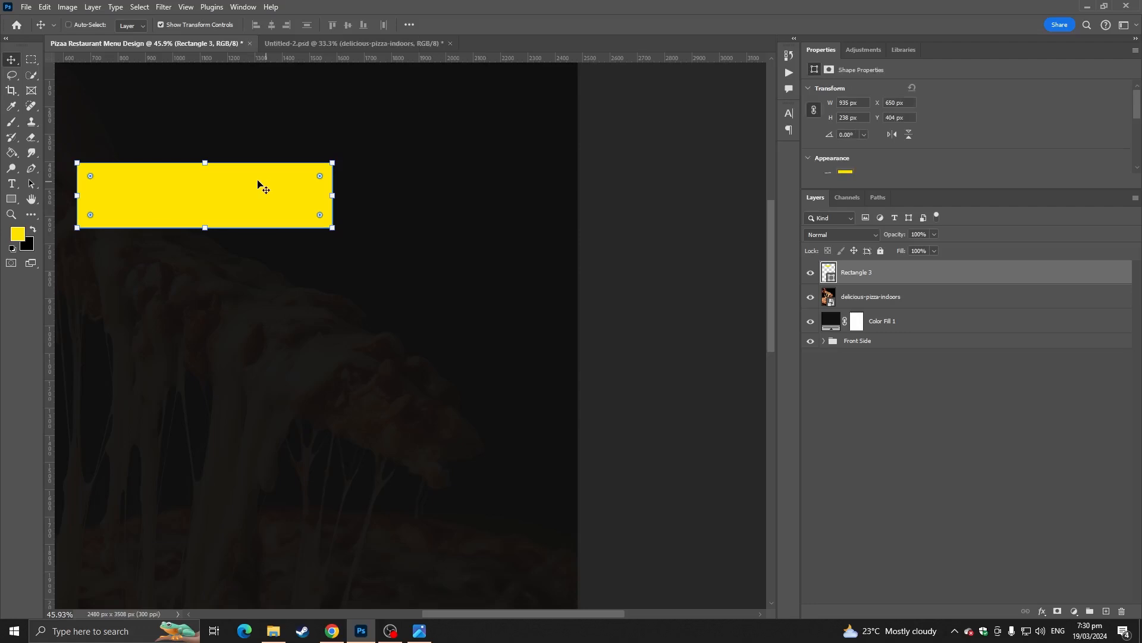
pyautogui.scroll(3, 260, 184)
pyautogui.moveTo(320, 204); pyautogui.dragTo(536, 250)
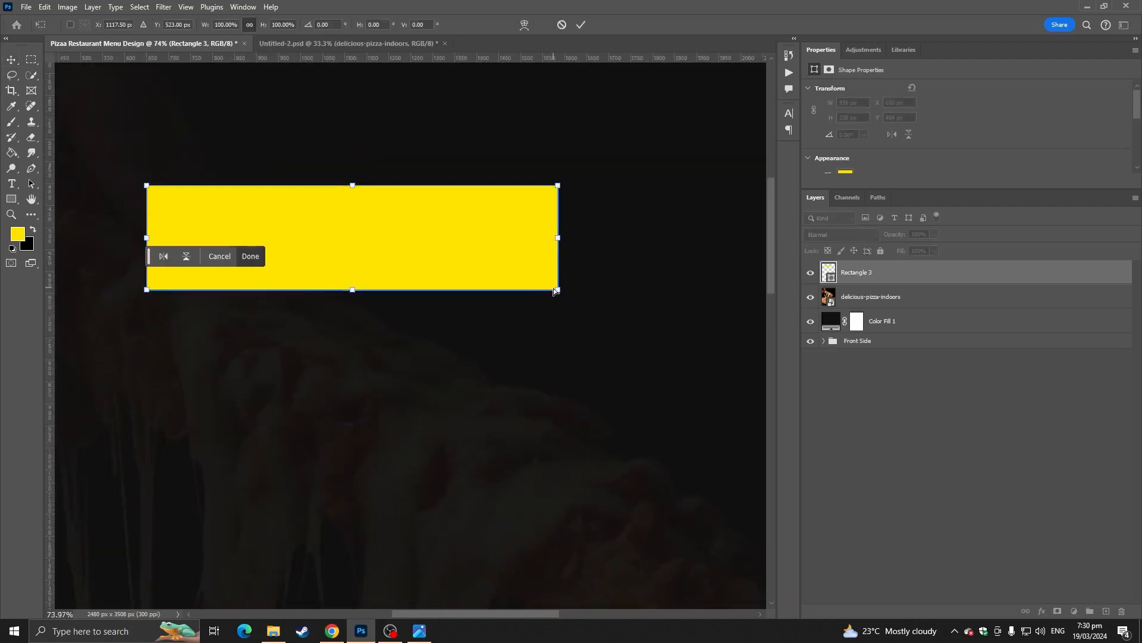
pyautogui.moveTo(557, 291); pyautogui.dragTo(521, 290)
pyautogui.hotkey('ctrl', 'z')
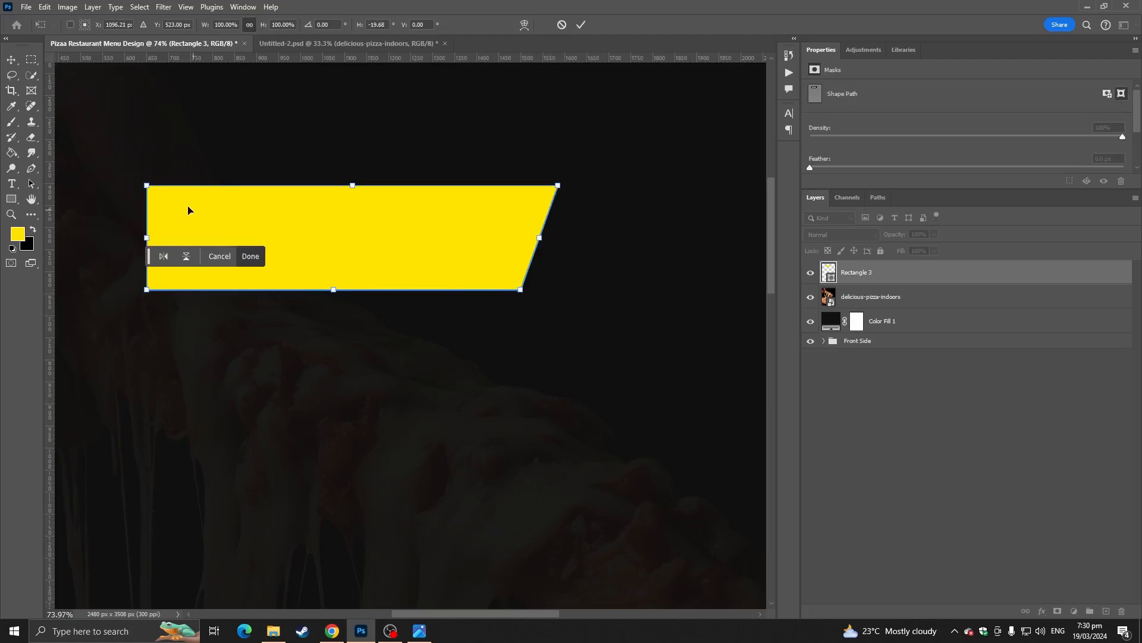
pyautogui.moveTo(151, 188); pyautogui.dragTo(173, 190)
pyautogui.scroll(-4, 229, 223)
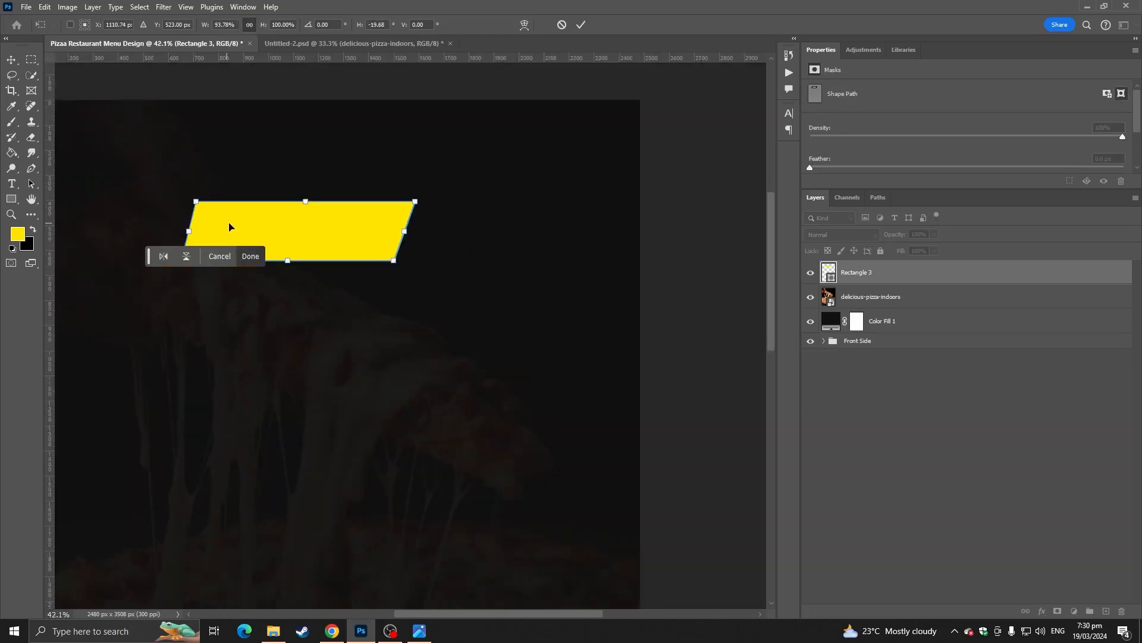
pyautogui.doubleClick(297, 224)
pyautogui.click(534, 235)
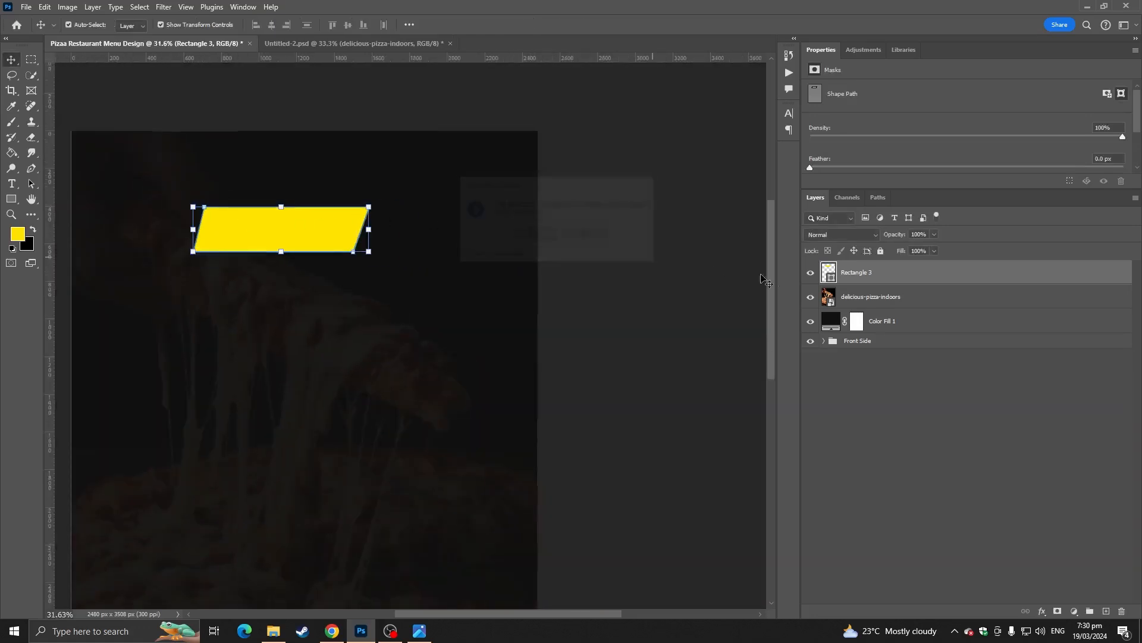
# Step: Change the parallelogram's fill colour to red #ff0000
pyautogui.doubleClick(829, 272)
pyautogui.moveTo(607, 315)
pyautogui.mouseDown()
pyautogui.moveTo(541, 293)
pyautogui.moveTo(494, 485)
pyautogui.moveTo(666, 303)
pyautogui.mouseUp()
pyautogui.moveTo(742, 324); pyautogui.dragTo(701, 280)
pyautogui.moveTo(662, 321); pyautogui.dragTo(499, 241)
pyautogui.moveTo(714, 317); pyautogui.dragTo(734, 309)
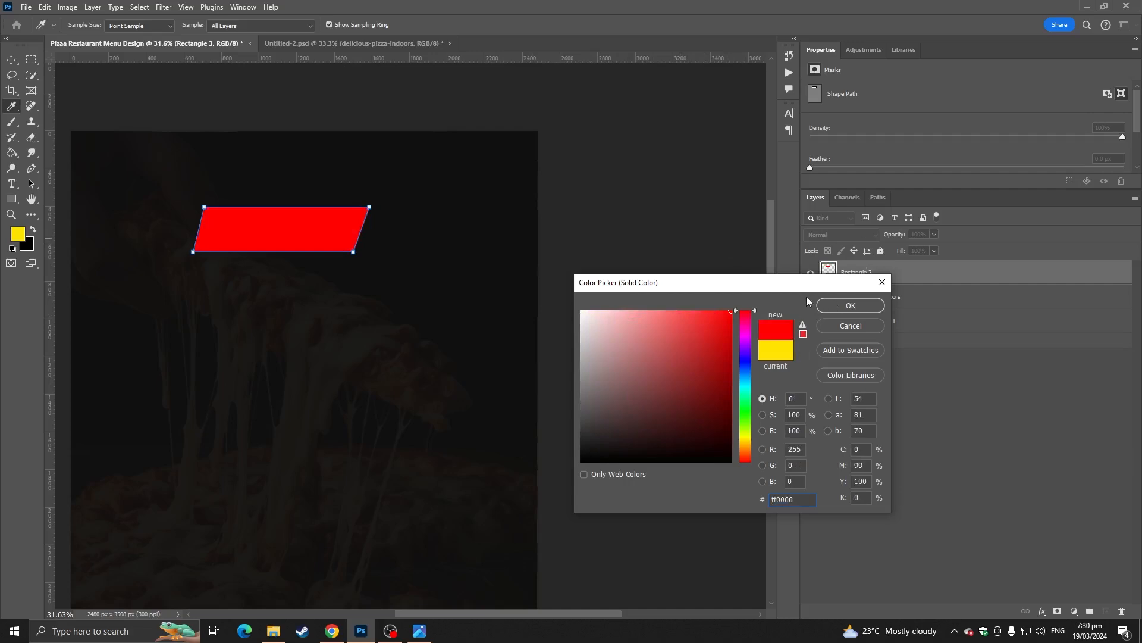
pyautogui.click(851, 305)
# Step: Duplicate the red parallelogram and offset the copy slightly above and to the left of the original
pyautogui.press('v')
pyautogui.scroll(2, 318, 245)
pyautogui.moveTo(319, 244); pyautogui.dragTo(309, 271)
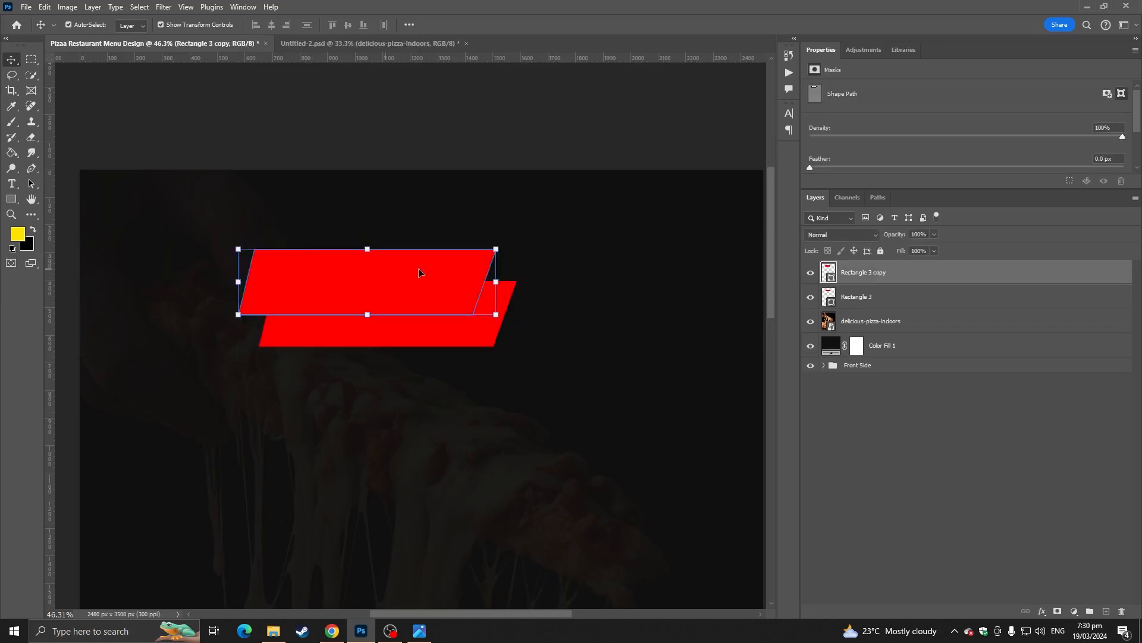
# Step: Try to skew the duplicated parallelogram so its right side slants upward
pyautogui.moveTo(497, 277); pyautogui.dragTo(498, 252)
pyautogui.moveTo(434, 267); pyautogui.dragTo(446, 253)
pyautogui.hotkey('ctrl', 'z')
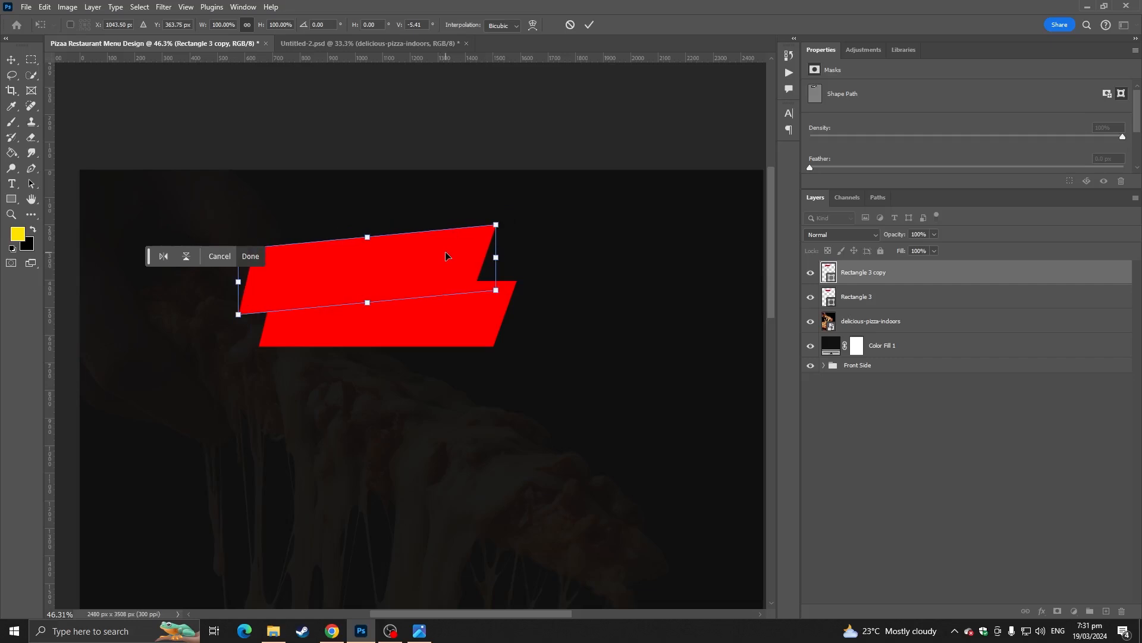
pyautogui.hotkey('ctrl', 'z')
pyautogui.press('Return')
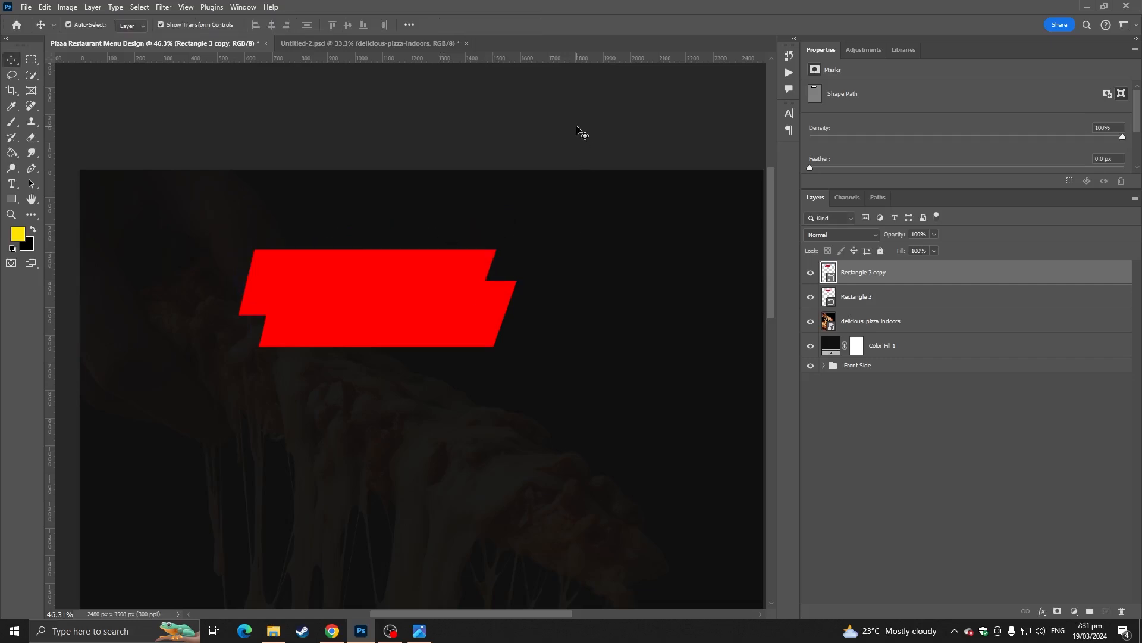
pyautogui.click(585, 138)
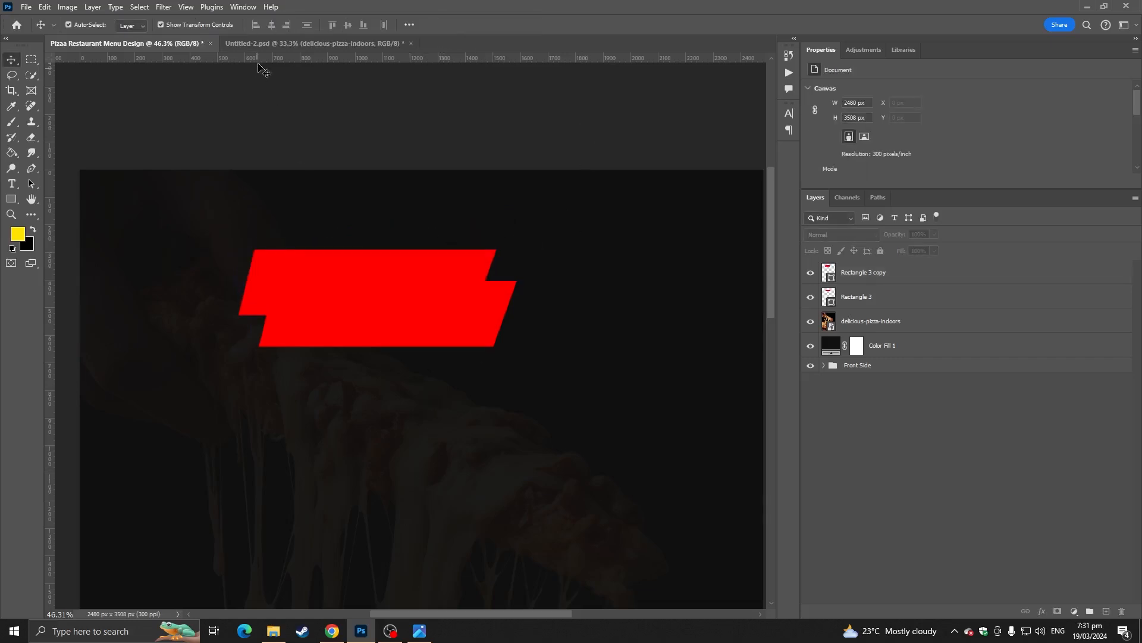
# Step: Examine the layout, colours and lettering of the MENU banner in Untitled-2.psd and return to the menu design document
pyautogui.click(280, 44)
pyautogui.scroll(1, 369, 226)
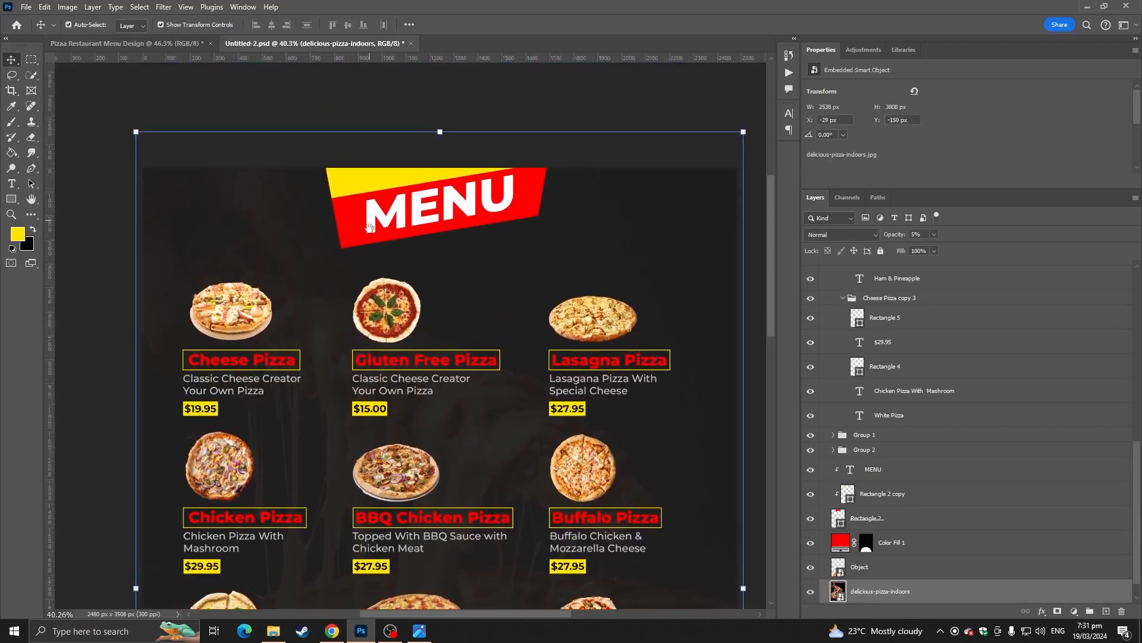
pyautogui.scroll(3, 369, 227)
pyautogui.moveTo(369, 201); pyautogui.dragTo(375, 255)
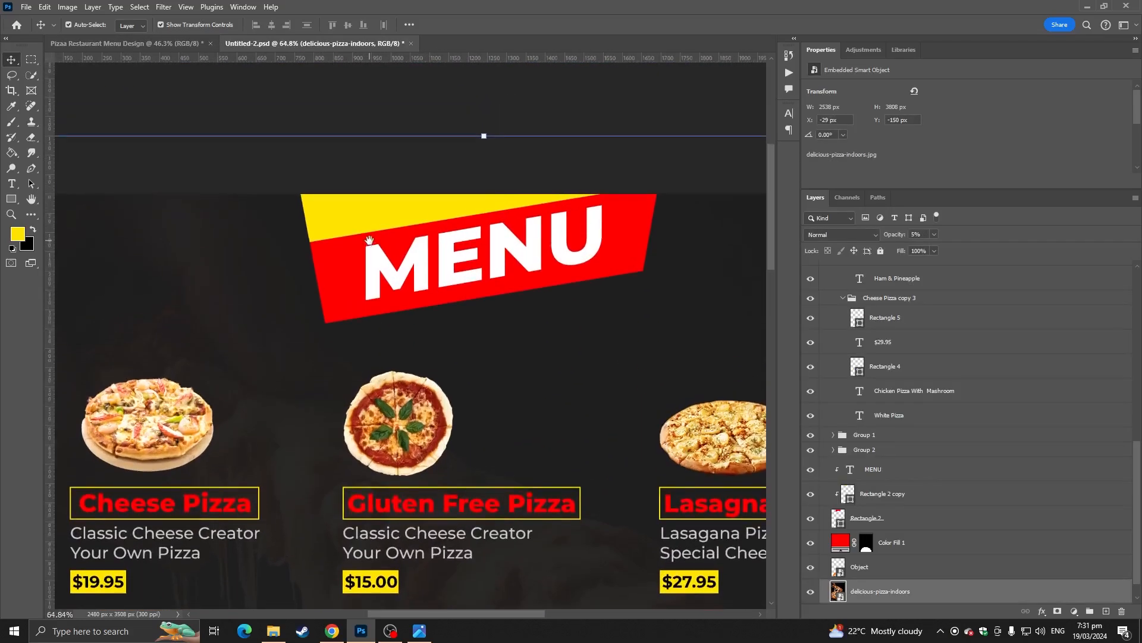
pyautogui.click(125, 43)
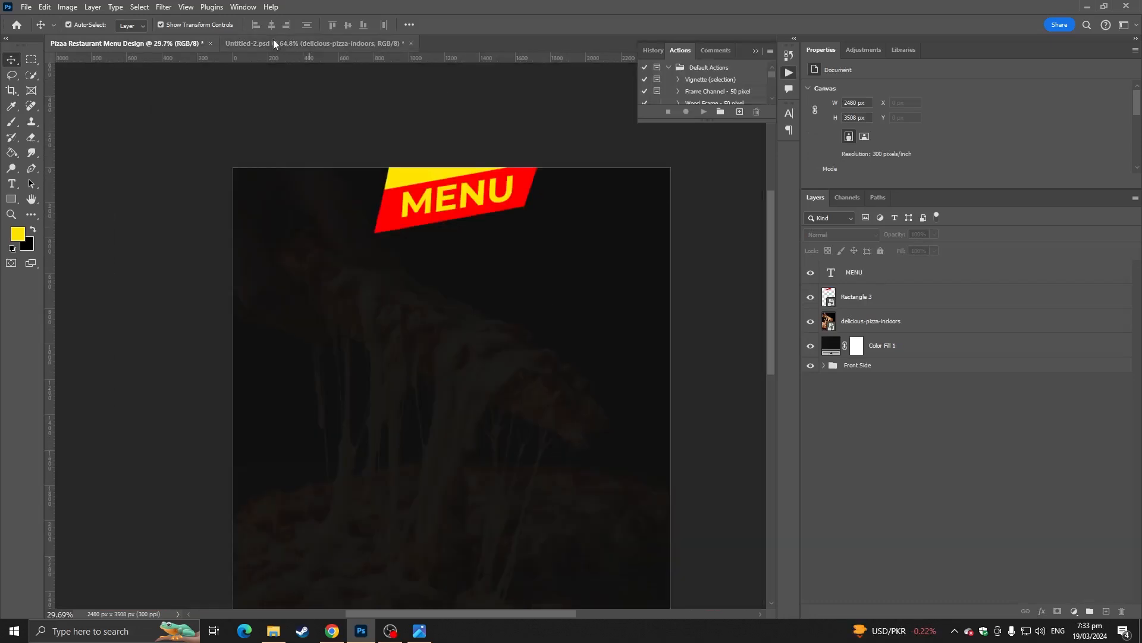
pyautogui.click(273, 41)
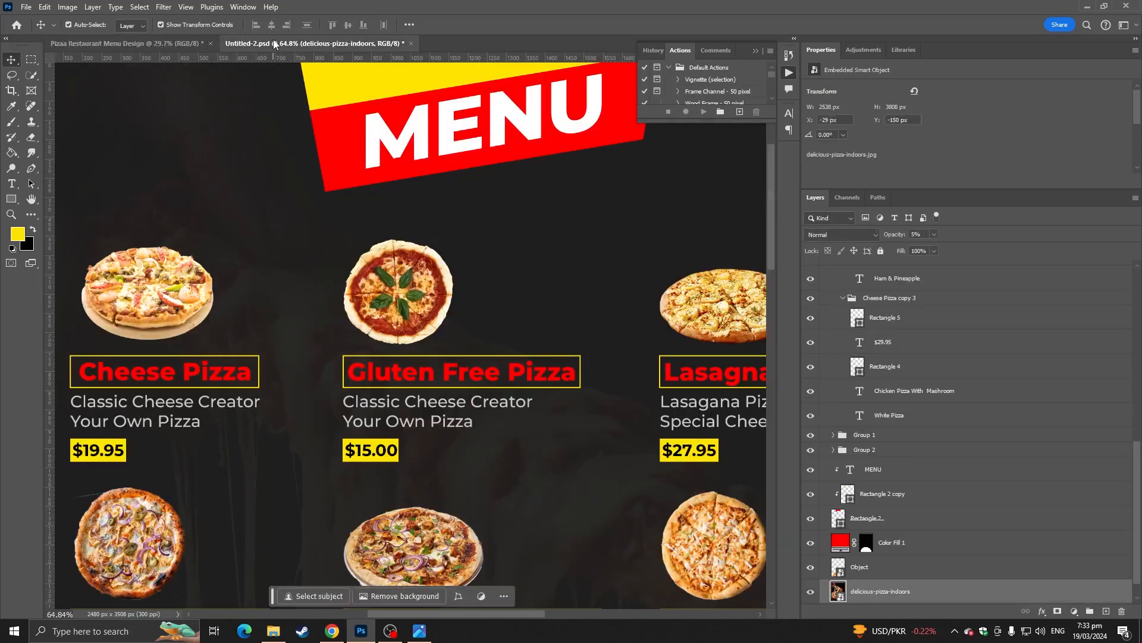
pyautogui.click(116, 44)
# Step: Recolour the MENU lettering on the banner to white #ffffff
pyautogui.scroll(5, 446, 93)
pyautogui.moveTo(448, 93); pyautogui.dragTo(465, 201)
pyautogui.press('t')
pyautogui.doubleClick(465, 201)
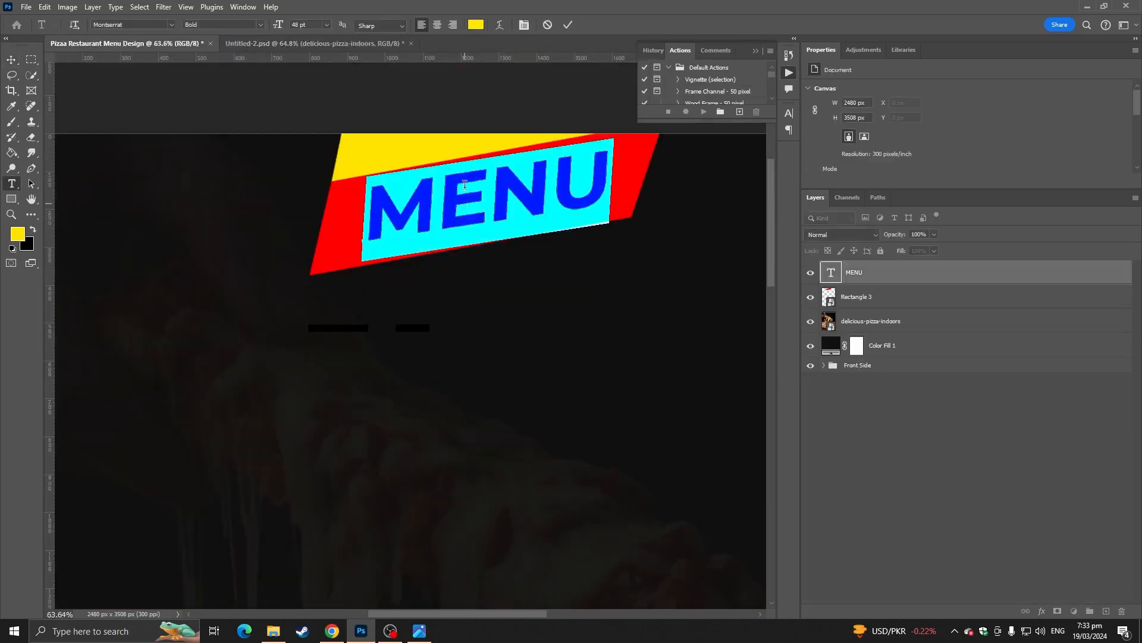
pyautogui.click(476, 24)
pyautogui.write('ffffff')
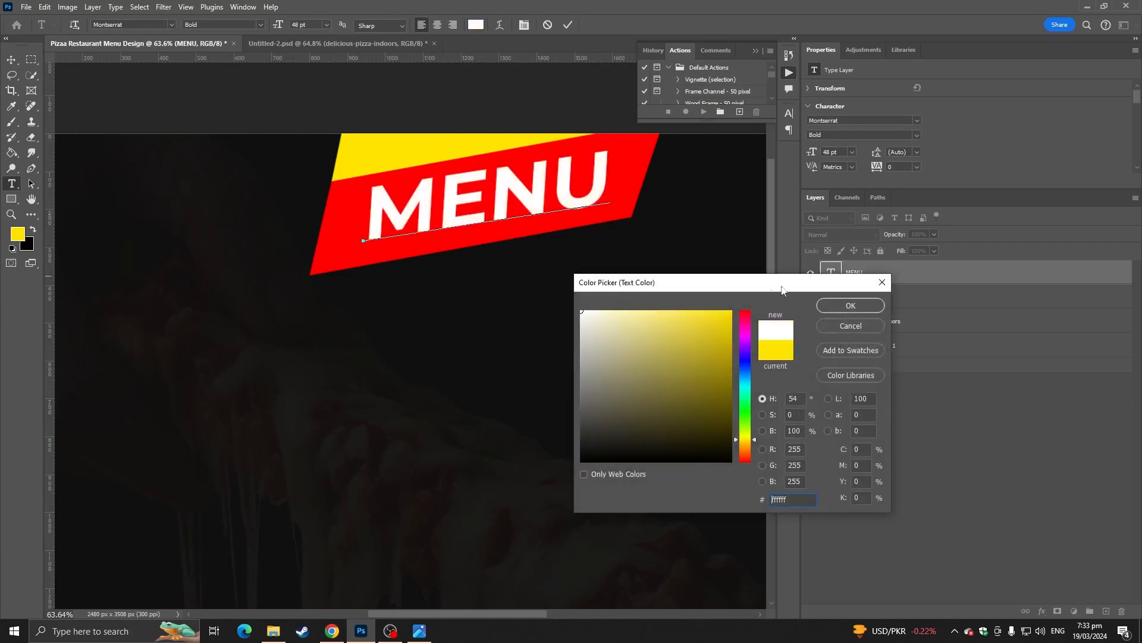
pyautogui.click(850, 305)
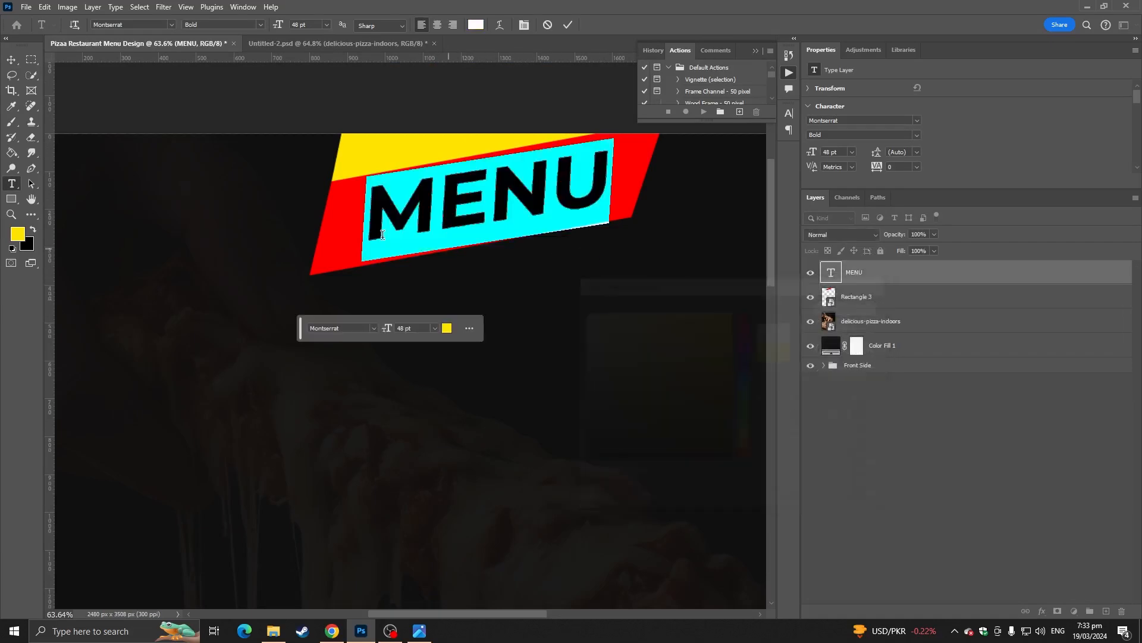
pyautogui.click(13, 61)
pyautogui.click(159, 95)
pyautogui.scroll(-2, 168, 97)
pyautogui.hotkey('ctrl', '0')
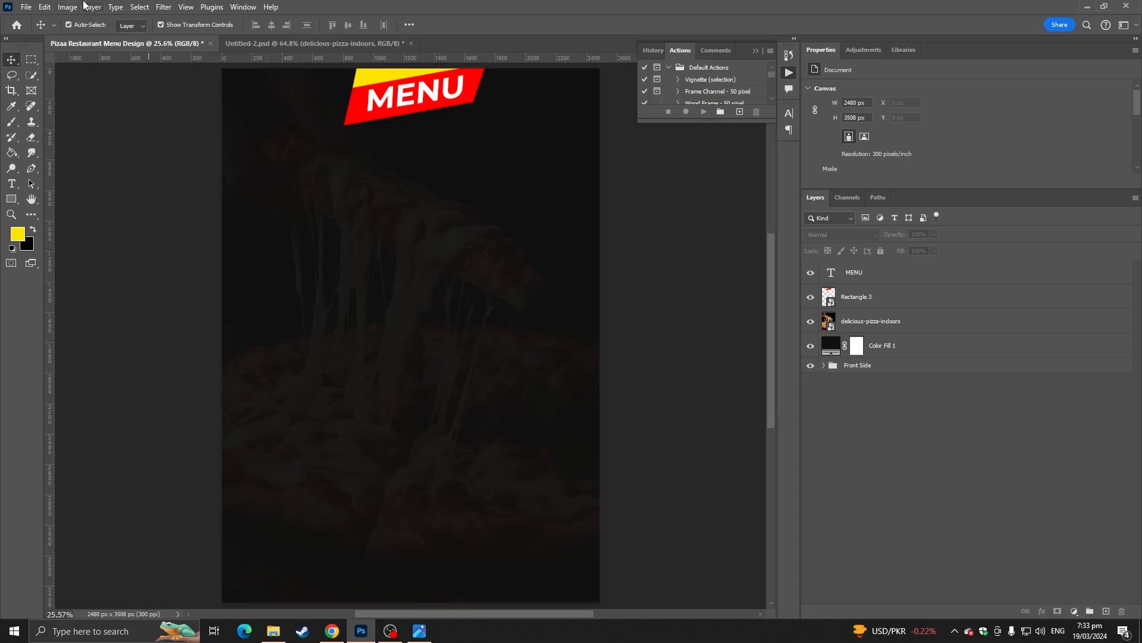
# Step: Select the MENU lettering and the banner behind it together and shift them slightly down
pyautogui.click(873, 275)
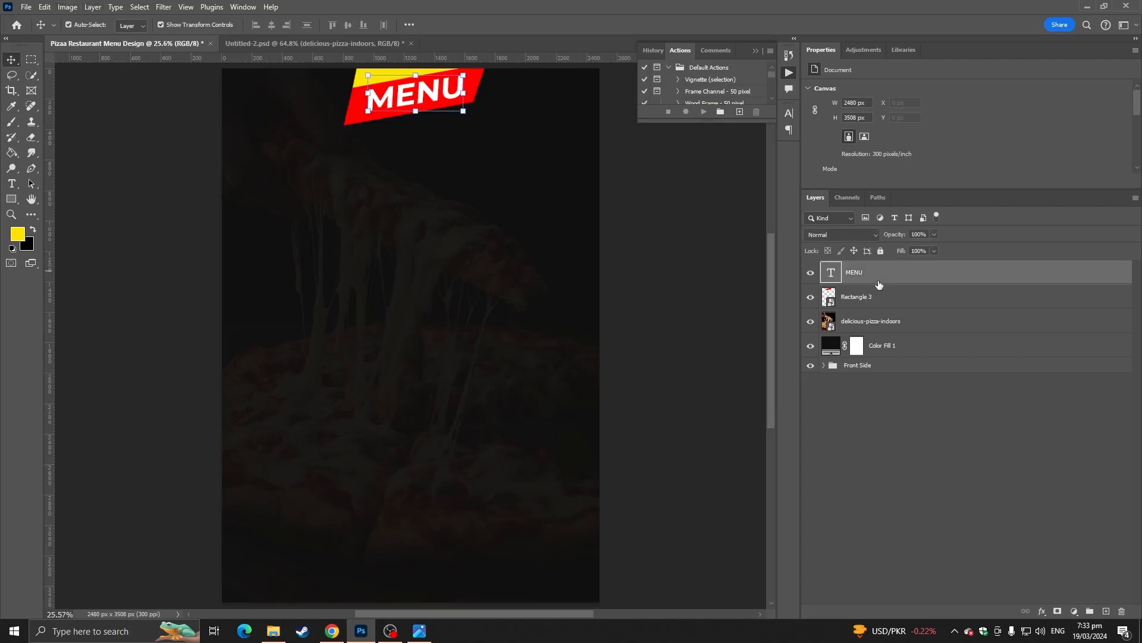
pyautogui.keyDown('shift'); pyautogui.click(887, 303); pyautogui.keyUp('shift')
pyautogui.scroll(-2, 440, 160)
pyautogui.click(439, 159)
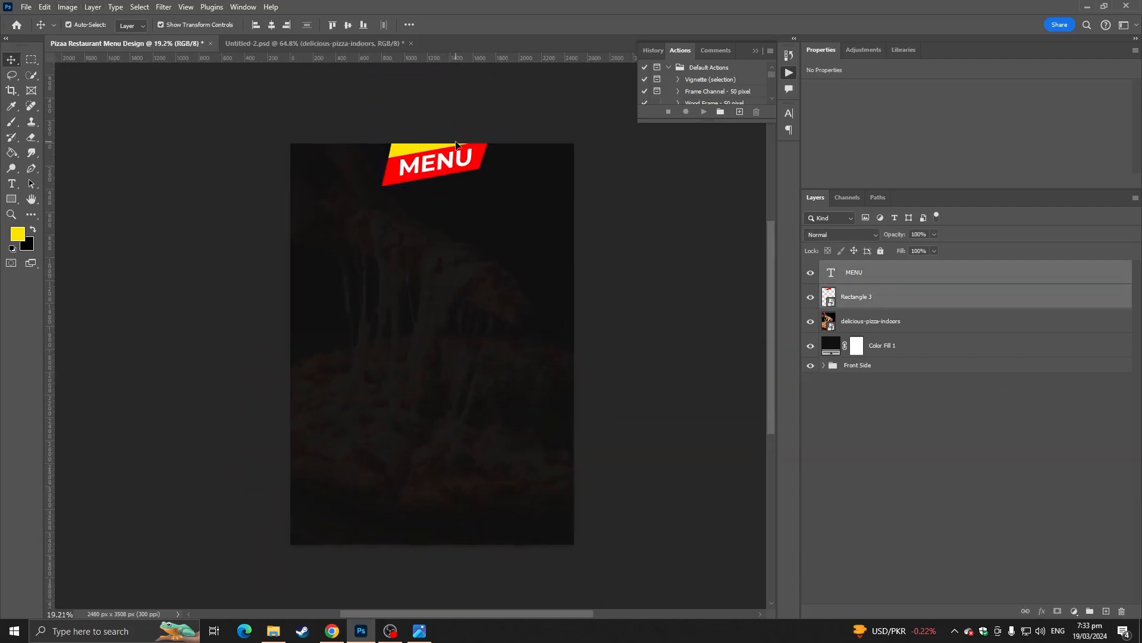
pyautogui.keyDown('shift'); pyautogui.click(862, 292); pyautogui.keyUp('shift')
pyautogui.moveTo(463, 161); pyautogui.dragTo(464, 161)
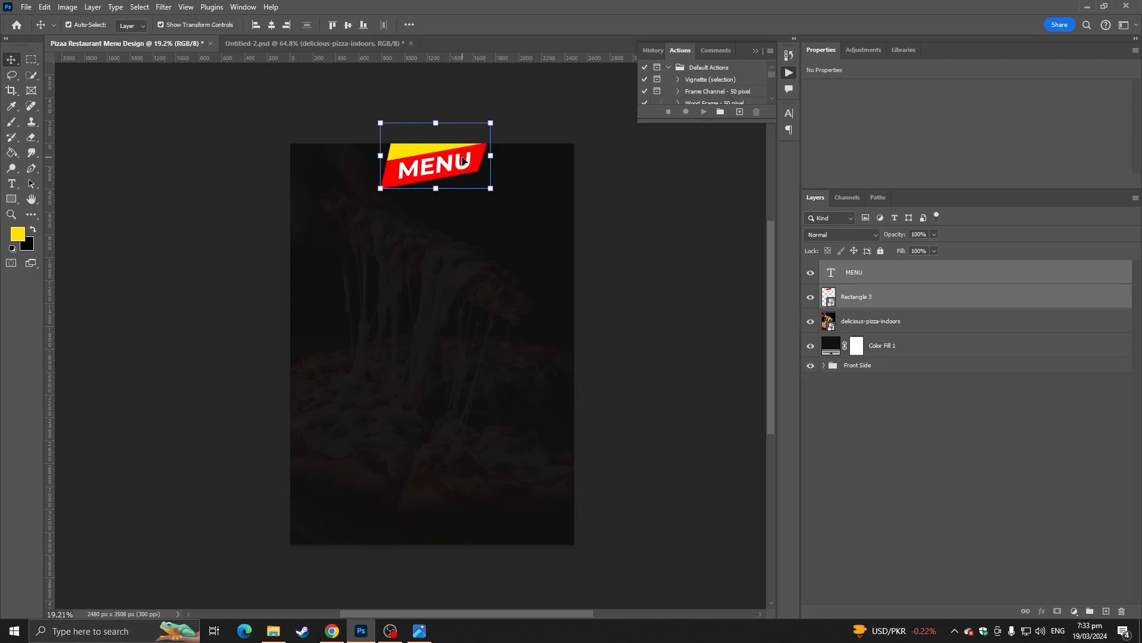
pyautogui.click(513, 75)
# Step: Nudge the MENU lettering and its banner together slightly upward at the page's upper edge
pyautogui.scroll(5, 458, 169)
pyautogui.moveTo(473, 90); pyautogui.dragTo(488, 154)
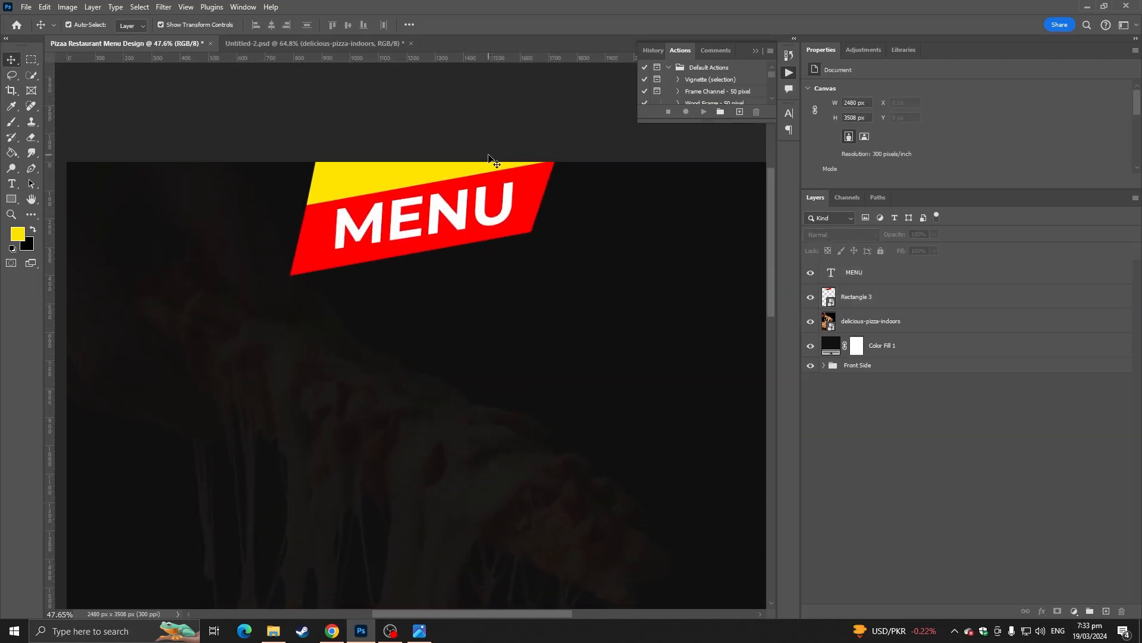
pyautogui.click(898, 299)
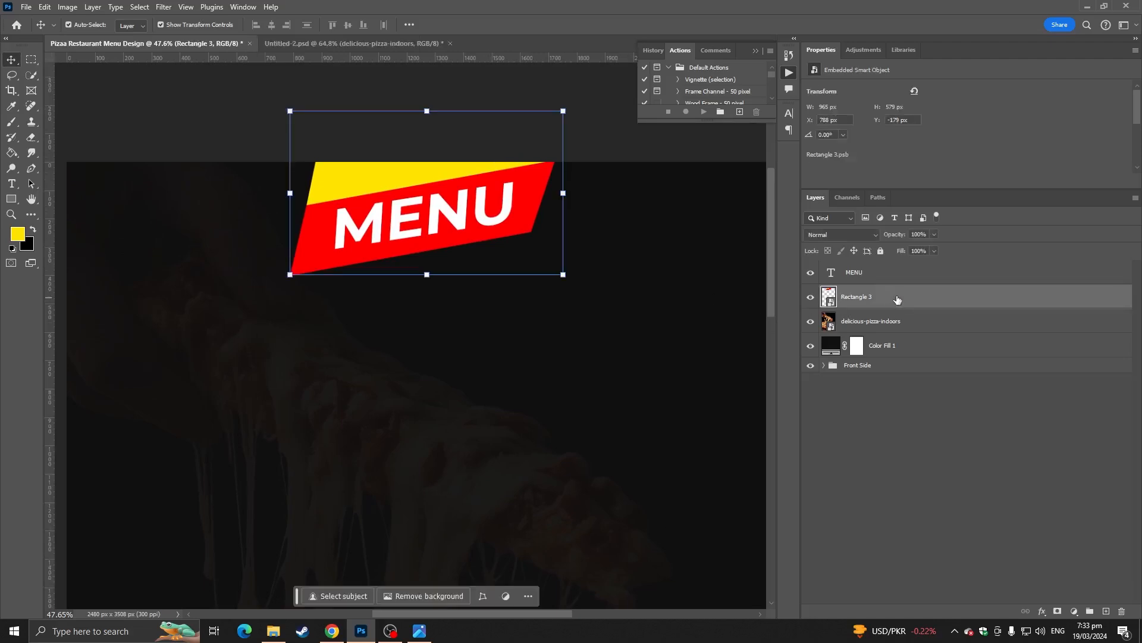
pyautogui.keyDown('shift'); pyautogui.click(897, 282); pyautogui.keyUp('shift')
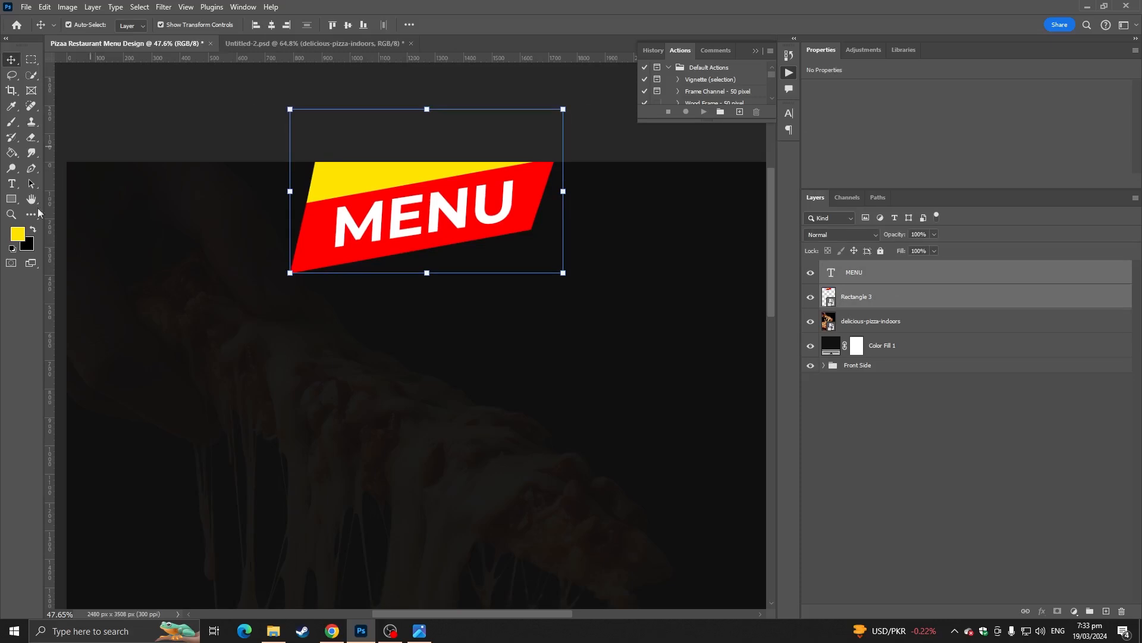
pyautogui.click(181, 128)
pyautogui.scroll(-3, 205, 172)
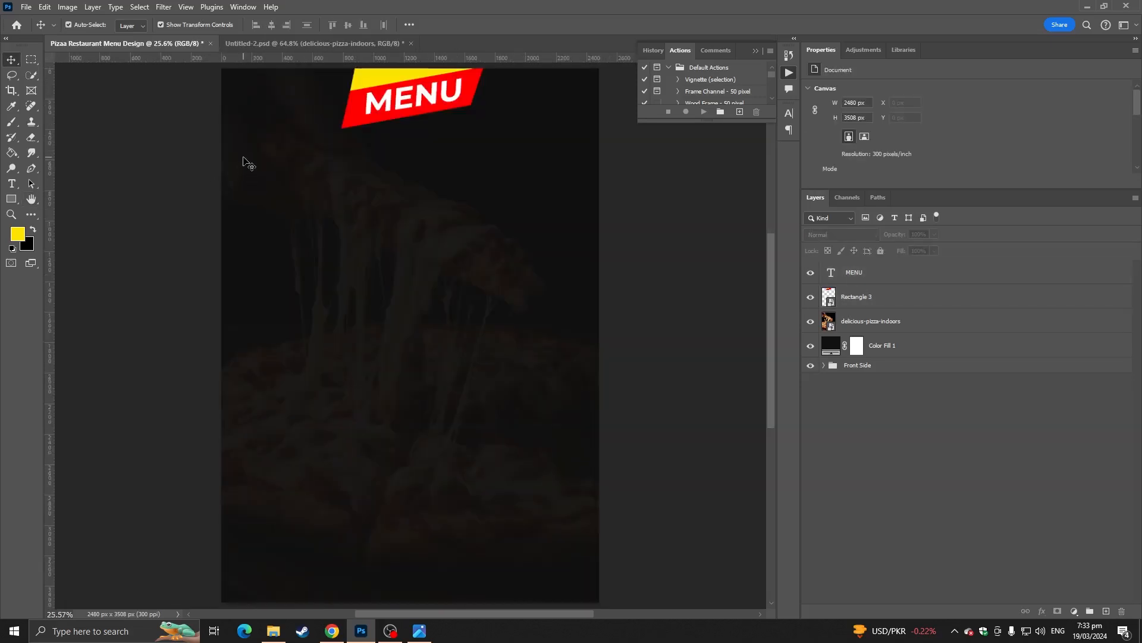
# Step: Following the Untitled-2.psd layout, place the slightly enlarged pizza cut-out centred at the page's lower edge, with its lower half off the page
pyautogui.click(270, 43)
pyautogui.scroll(-3, 319, 294)
pyautogui.scroll(-4, 318, 294)
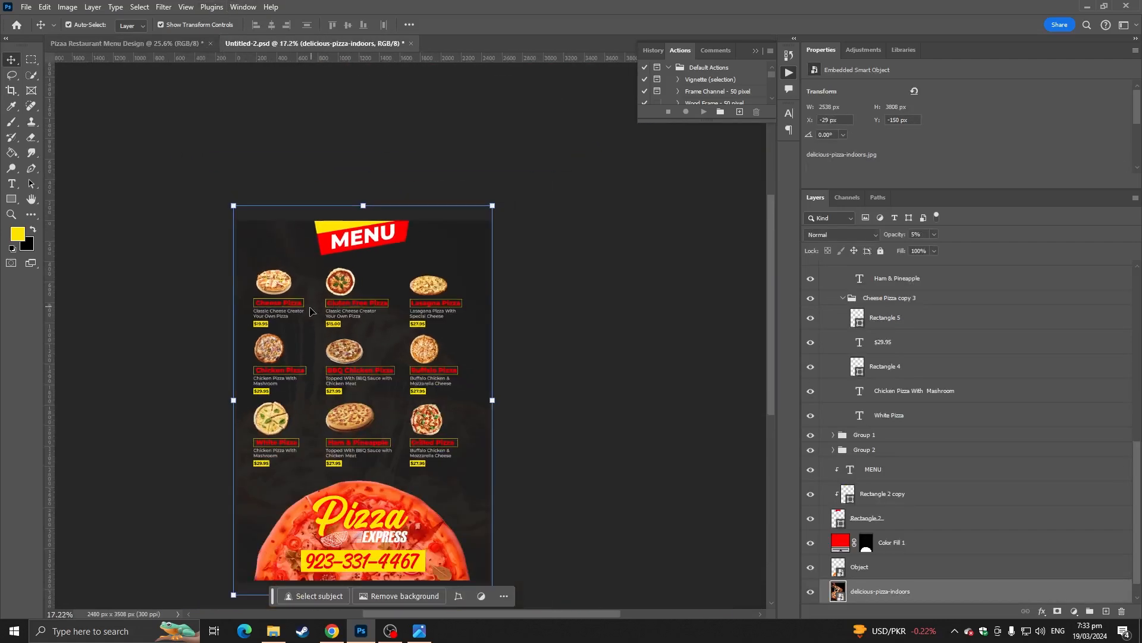
pyautogui.click(137, 44)
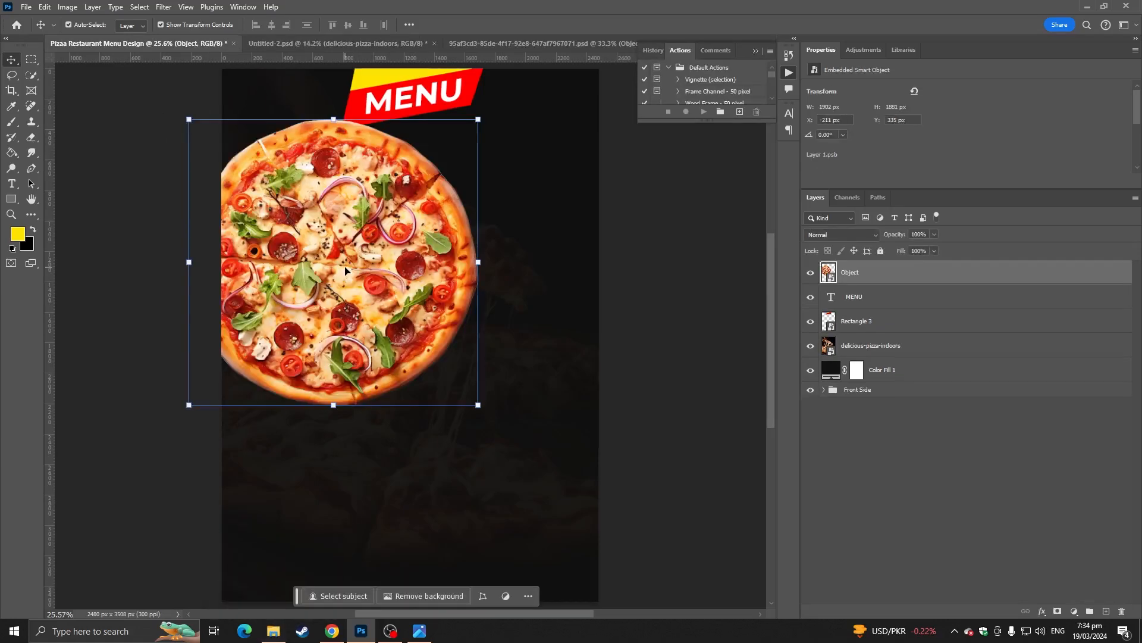
pyautogui.scroll(-2, 345, 275)
pyautogui.moveTo(349, 269); pyautogui.dragTo(406, 504)
pyautogui.scroll(2, 439, 442)
pyautogui.moveTo(509, 396); pyautogui.dragTo(516, 388)
pyautogui.moveTo(403, 425); pyautogui.dragTo(398, 422)
pyautogui.press('Return')
pyautogui.click(621, 405)
pyautogui.scroll(4, 498, 378)
pyautogui.scroll(-5, 416, 387)
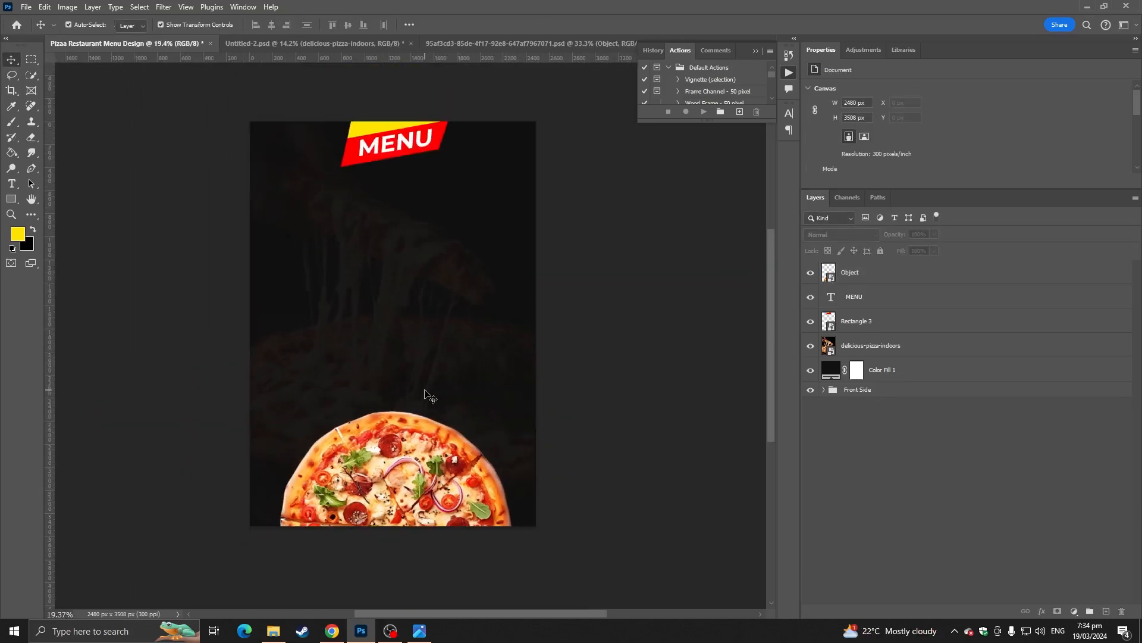
# Step: Duplicate the pizza layer and try a red Color Overlay on the copy
pyautogui.click(882, 279)
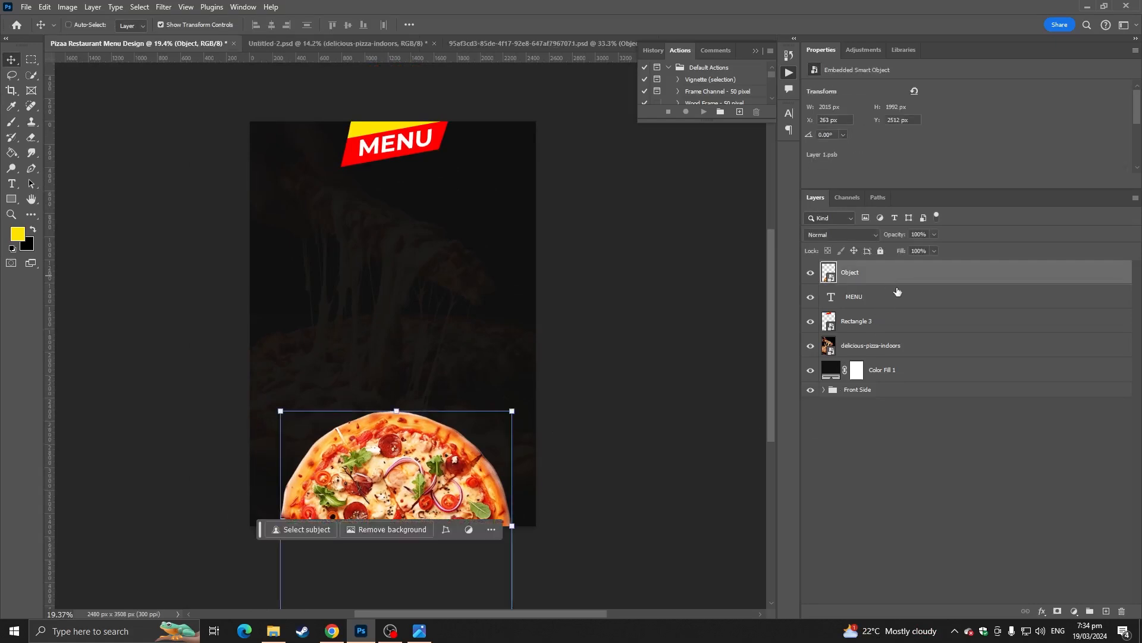
pyautogui.hotkey('ctrl', 'j')
pyautogui.rightClick(907, 279)
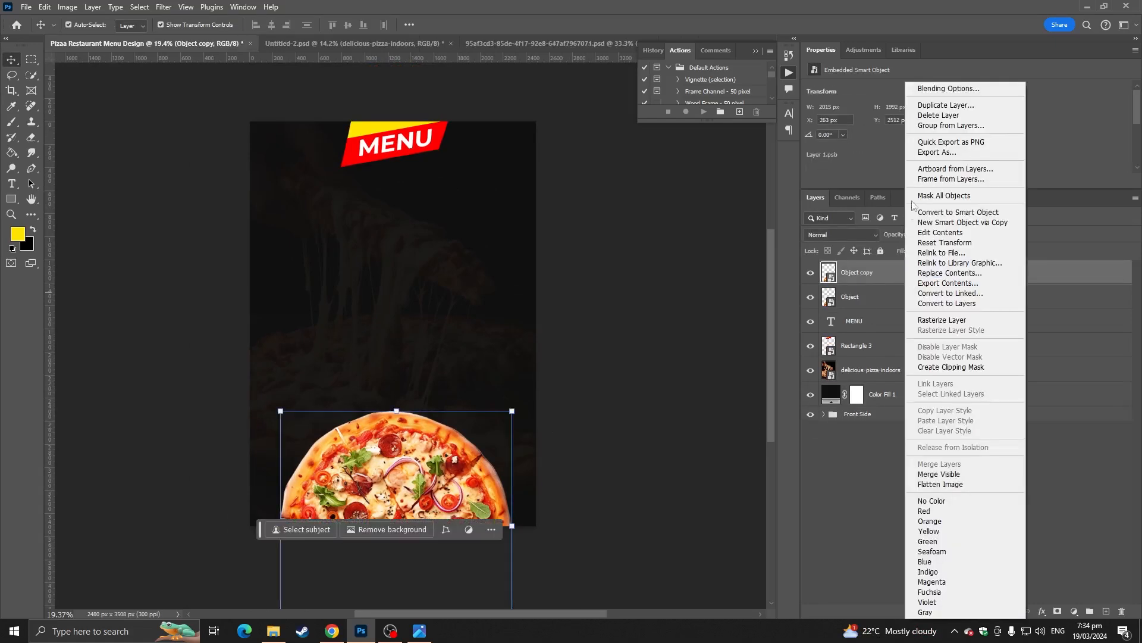
pyautogui.click(969, 90)
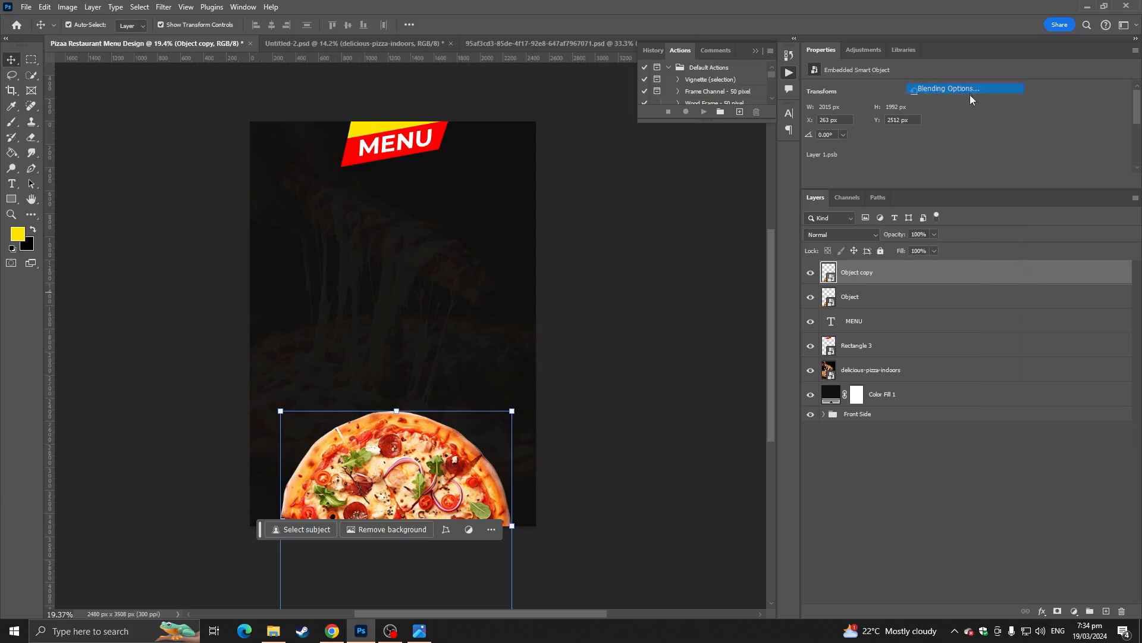
pyautogui.click(504, 356)
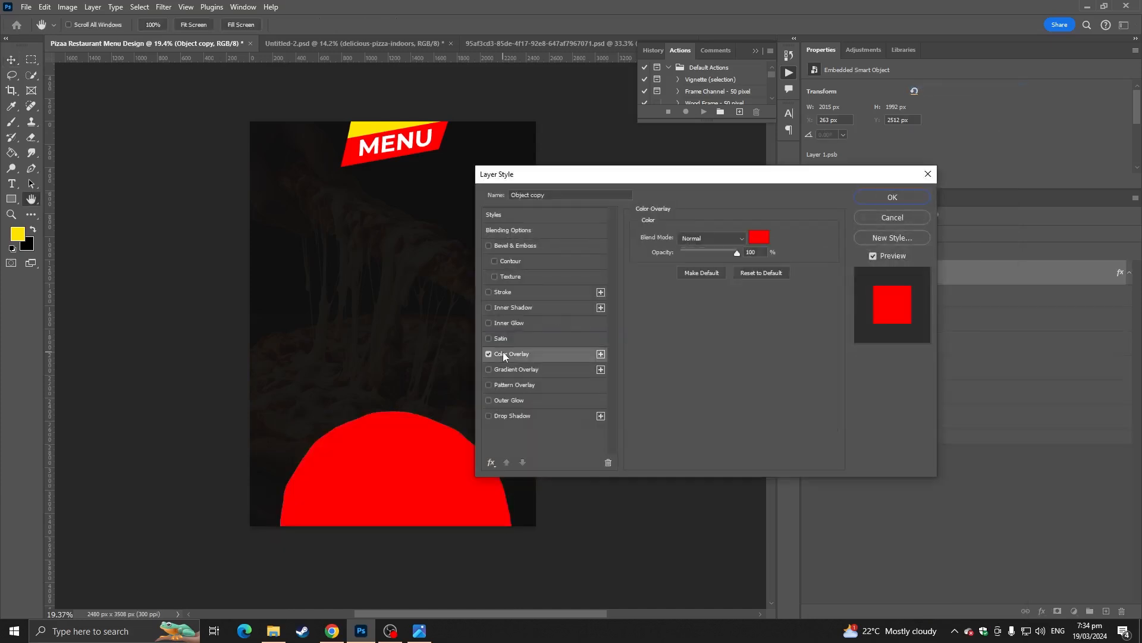
pyautogui.press('Escape')
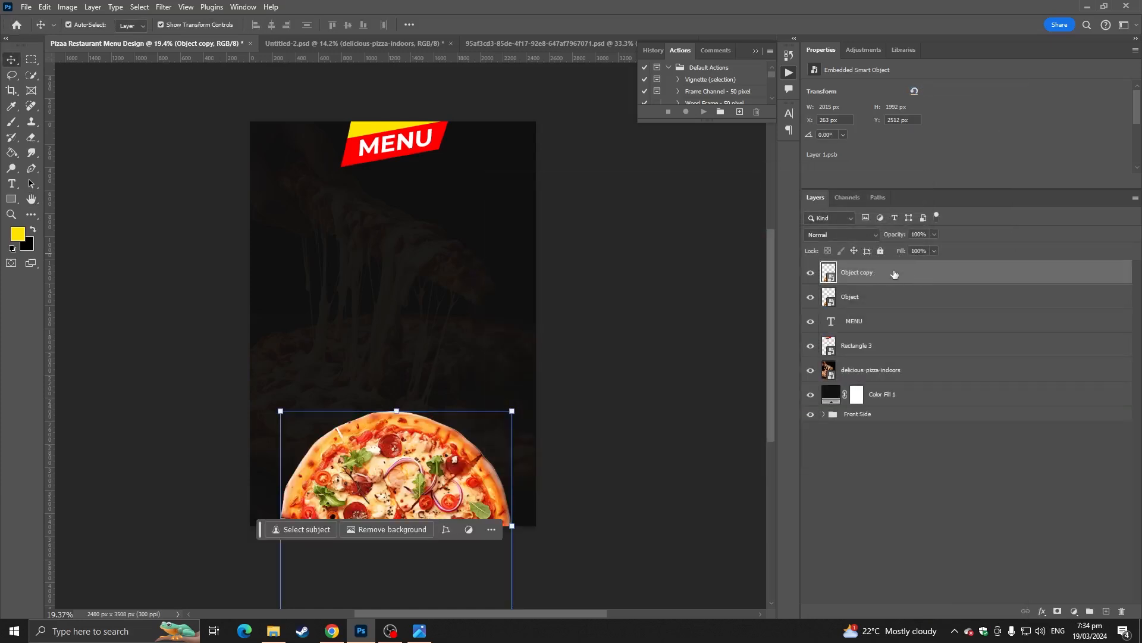
# Step: Try to fill the duplicated pizza's outline with the background colour, and delete the duplicate layer
pyautogui.keyDown('alt'); pyautogui.click(848, 282); pyautogui.keyUp('alt')
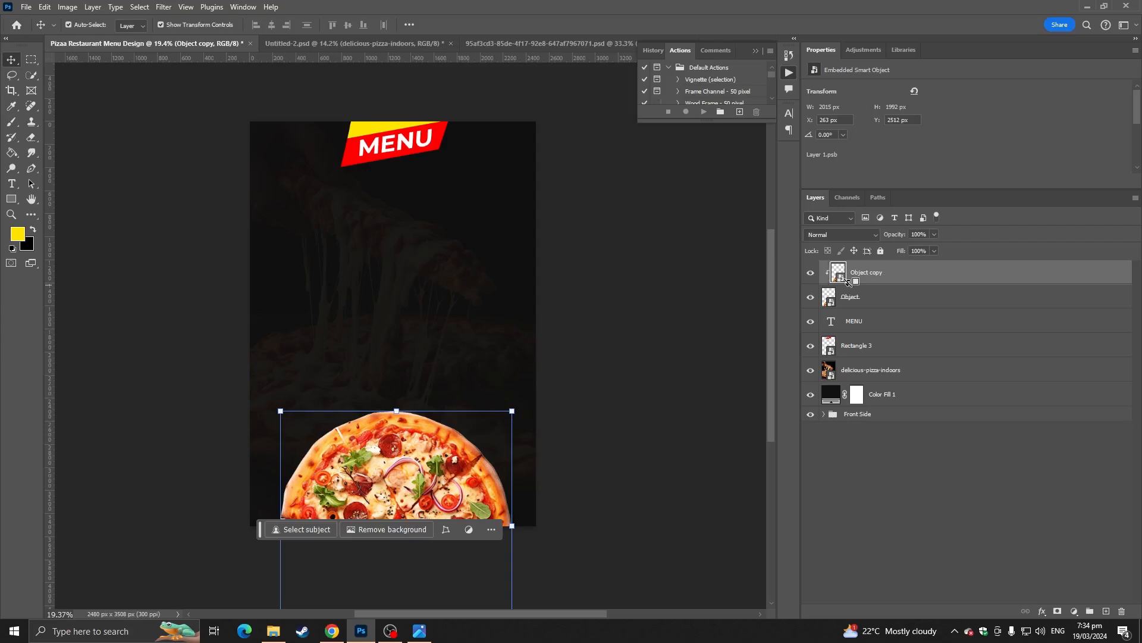
pyautogui.hotkey('ctrl', 'alt', 'g')
pyautogui.rightClick(900, 280)
pyautogui.click(866, 278)
pyautogui.keyDown('ctrl'); pyautogui.click(828, 274); pyautogui.keyUp('ctrl')
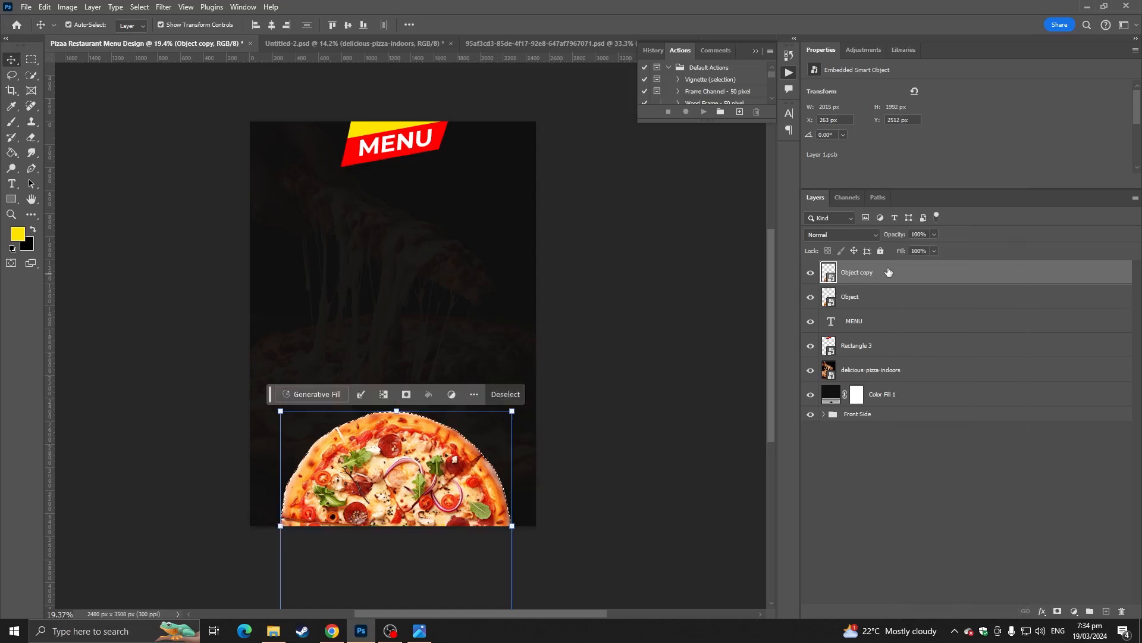
pyautogui.hotkey('ctrl', 'BackSpace')
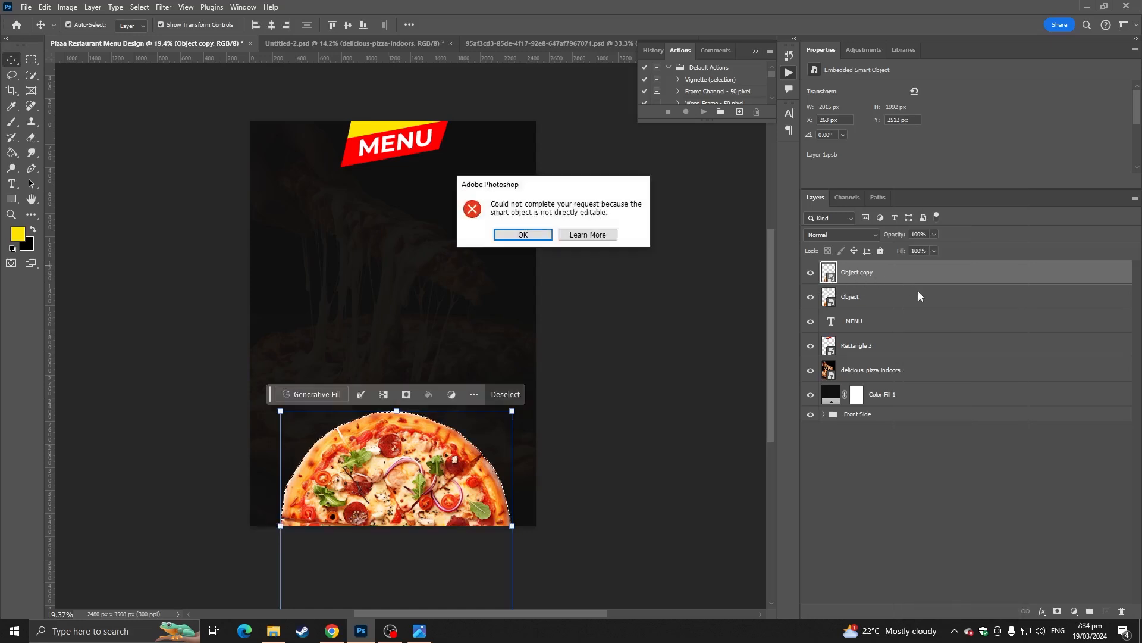
pyautogui.click(539, 237)
pyautogui.hotkey('ctrl', 'd')
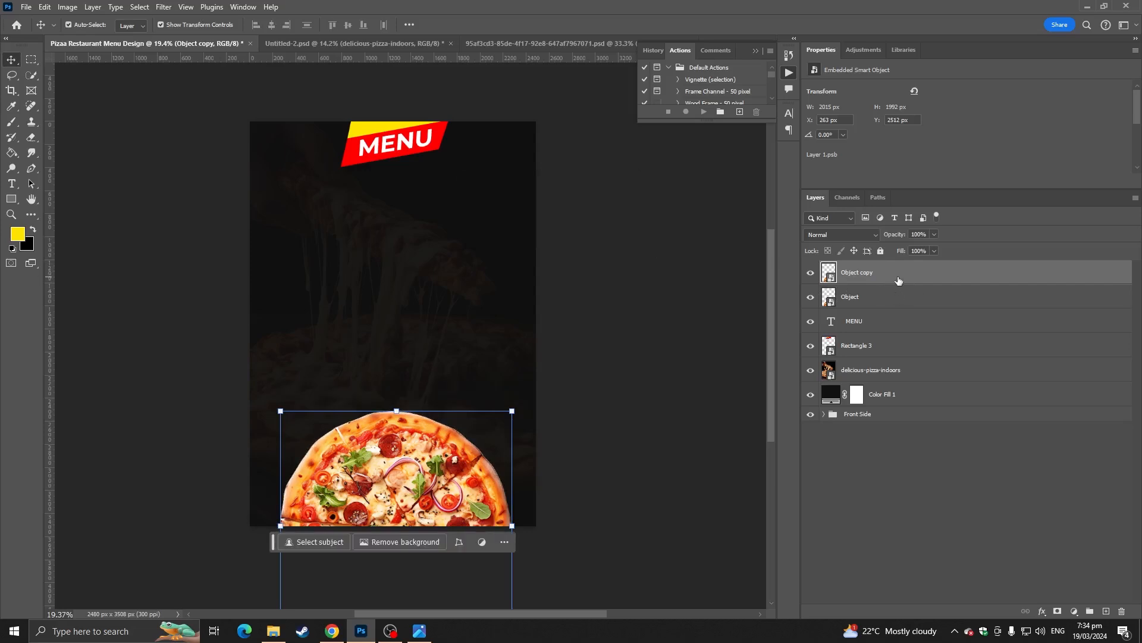
pyautogui.press('Delete')
# Step: Cover the pizza's outline with a Solid Color fill layer in the banner's red at about 47% opacity
pyautogui.keyDown('ctrl'); pyautogui.click(836, 278); pyautogui.keyUp('ctrl')
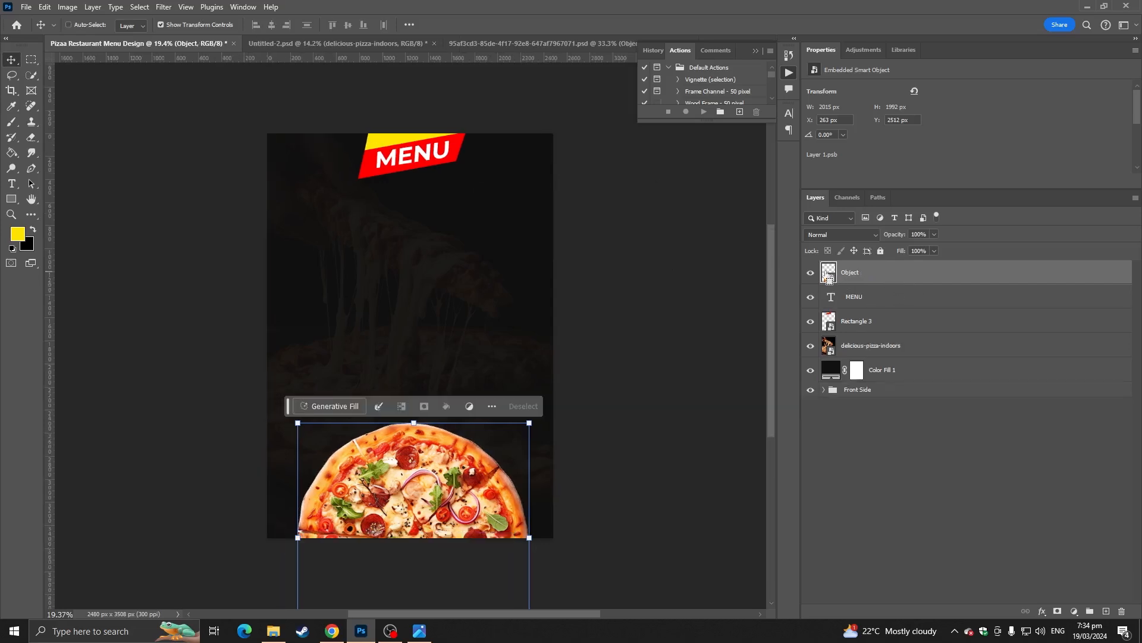
pyautogui.click(1075, 612)
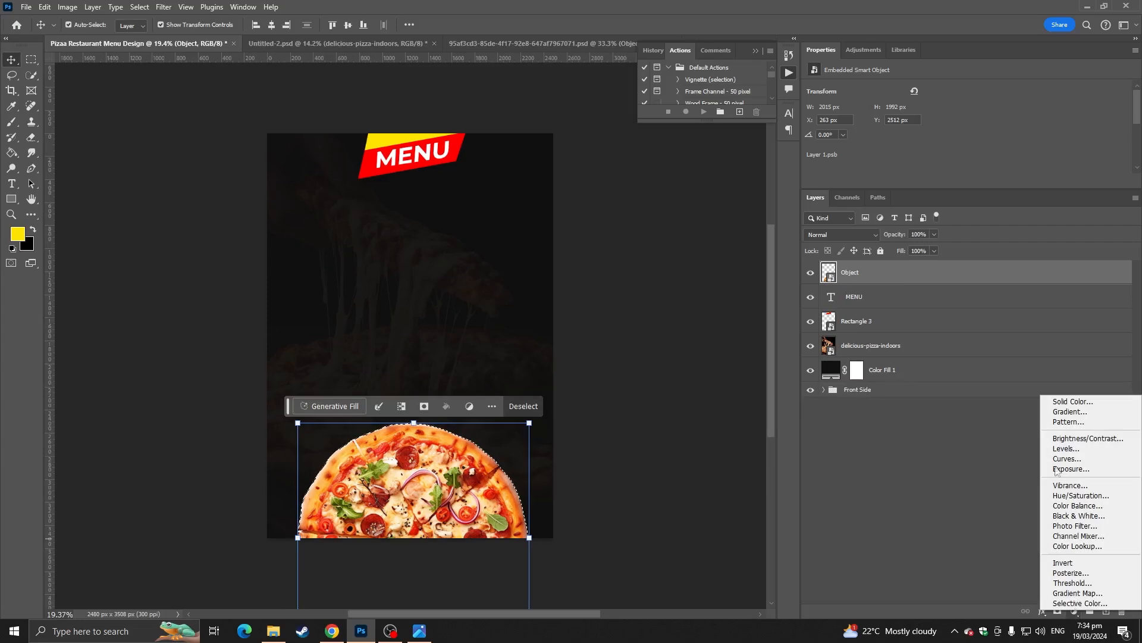
pyautogui.click(1065, 398)
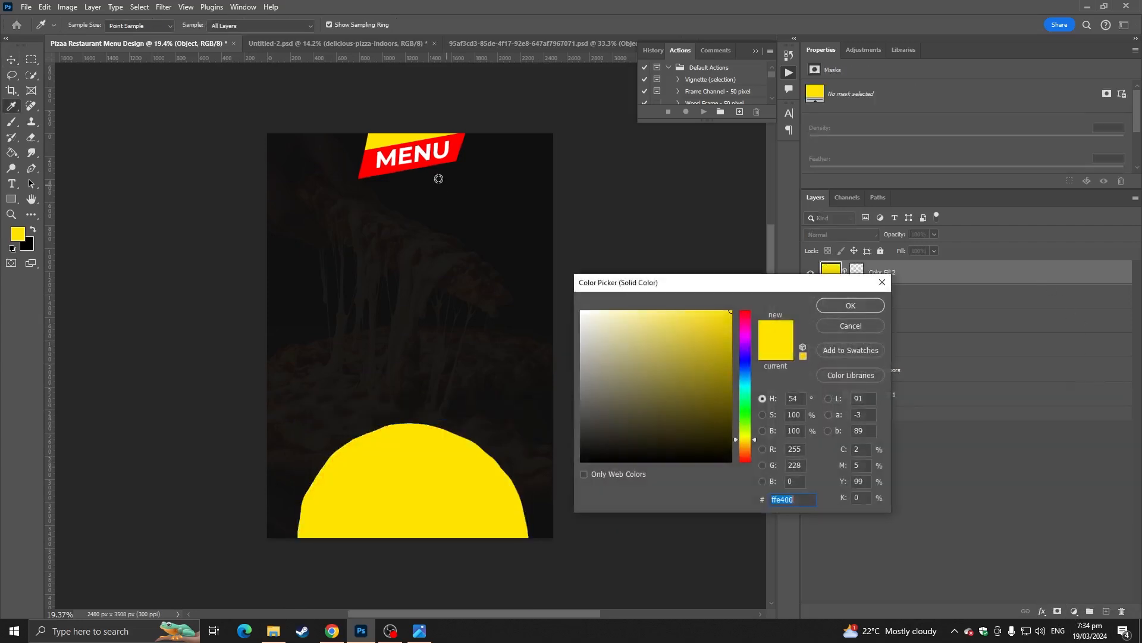
pyautogui.click(370, 167)
pyautogui.click(870, 305)
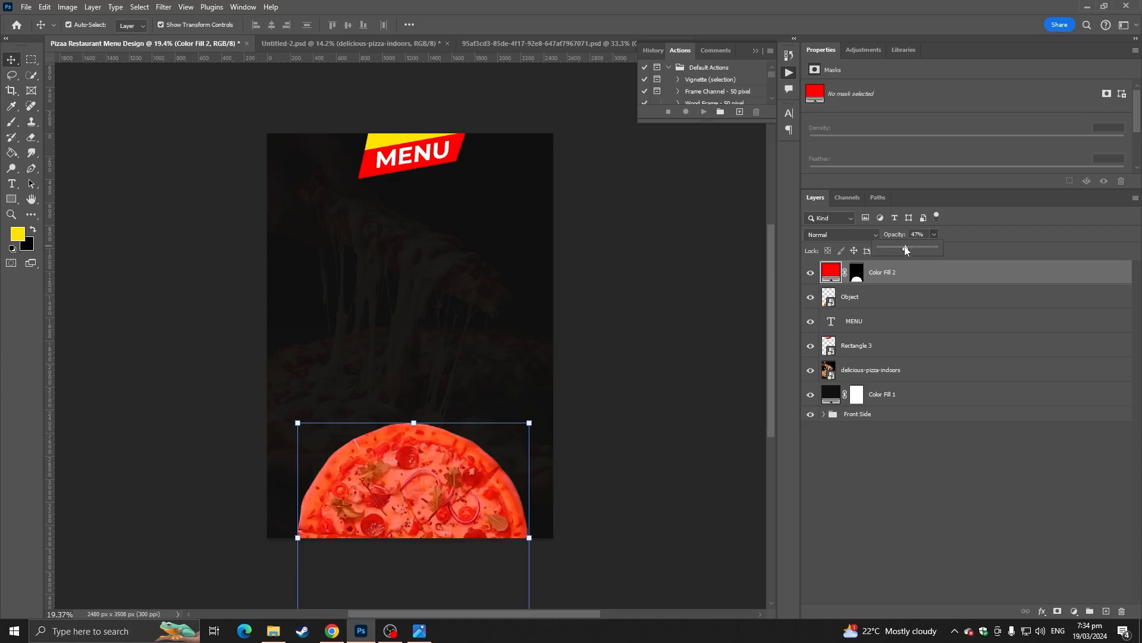
pyautogui.click(658, 410)
# Step: Group the Pizza Express logo with the phone number and its yellow bar, and centre the group over the red-tinted pizza
pyautogui.scroll(3, 387, 459)
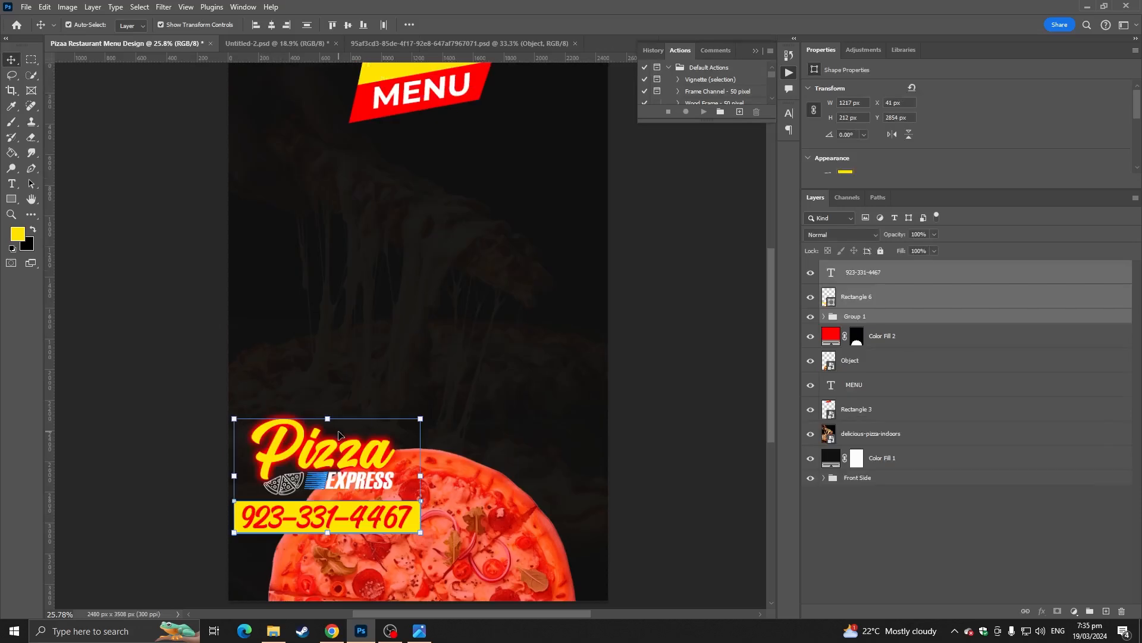
pyautogui.scroll(2, 342, 460)
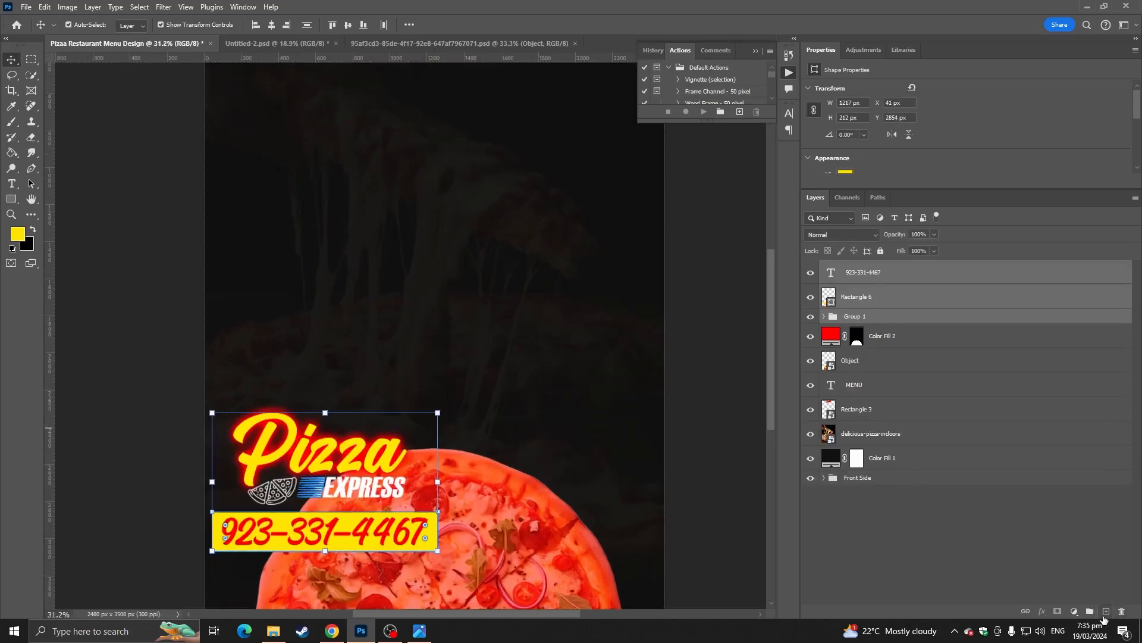
pyautogui.click(1090, 611)
pyautogui.hotkey('ctrl', 't')
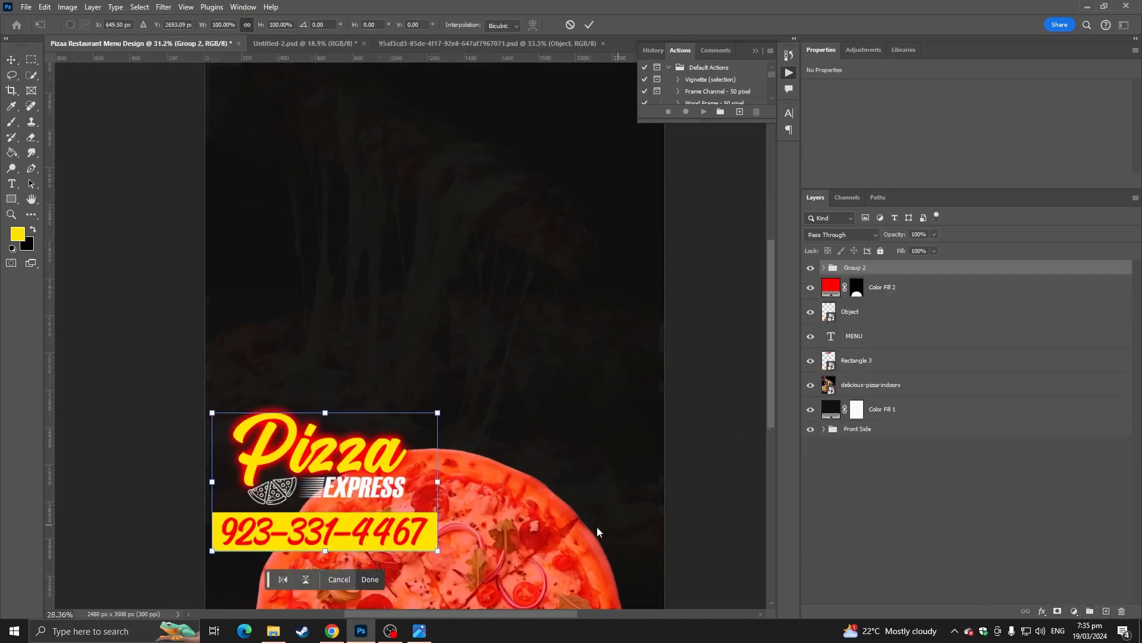
pyautogui.scroll(-2, 606, 527)
pyautogui.moveTo(411, 514); pyautogui.dragTo(507, 572)
pyautogui.moveTo(503, 525); pyautogui.dragTo(463, 484)
pyautogui.scroll(3, 456, 491)
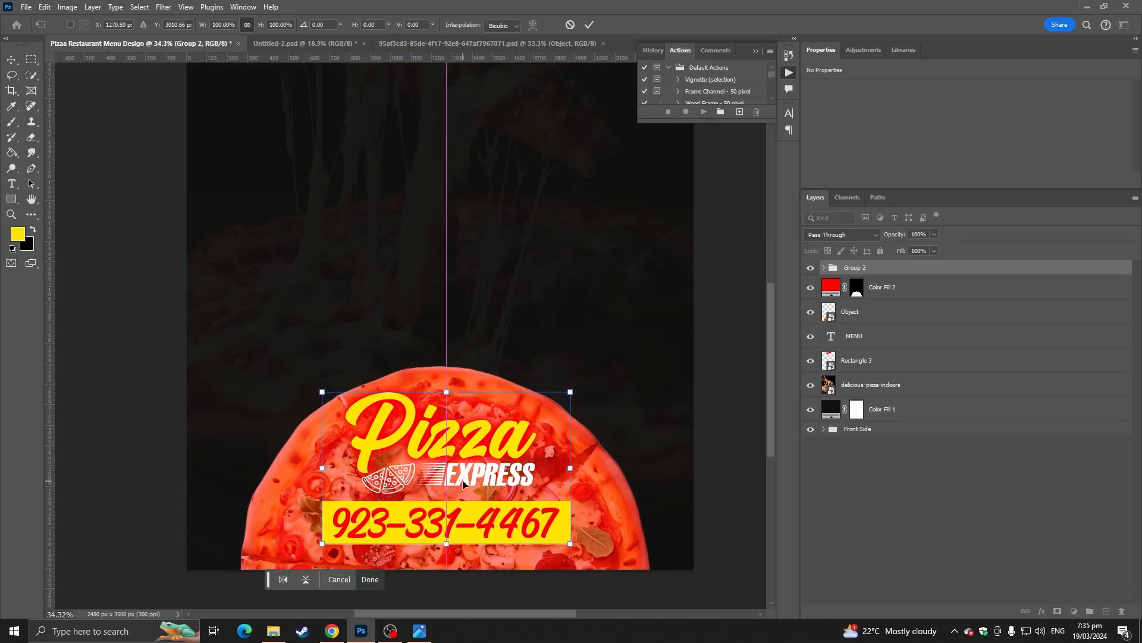
pyautogui.moveTo(448, 392); pyautogui.dragTo(447, 393)
pyautogui.press('Return')
pyautogui.scroll(-7, 486, 406)
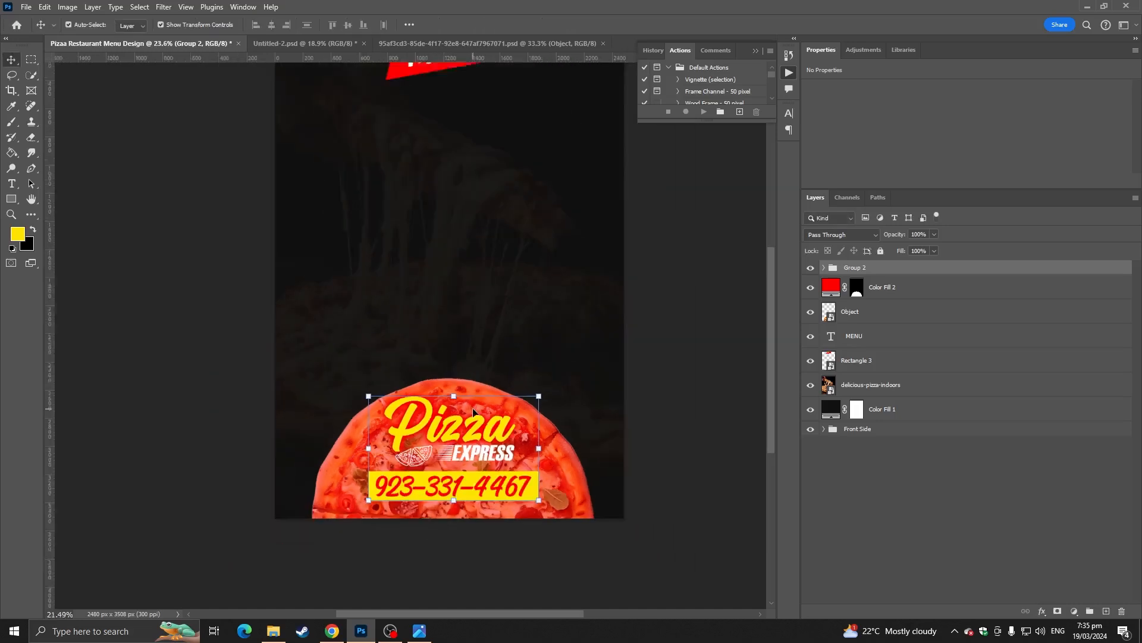
pyautogui.click(621, 416)
# Step: Paste the three groups of pizza items, with their photos, names, descriptions and prices, into the menu page
pyautogui.hotkey('ctrl', 'v')
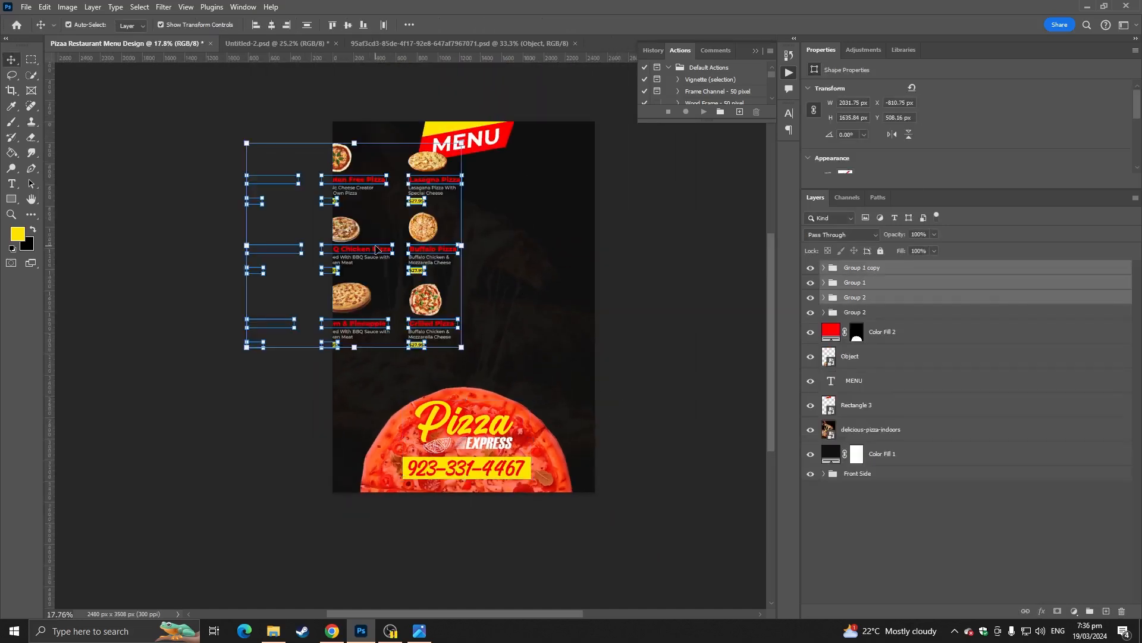
pyautogui.hotkey('ctrl', 't')
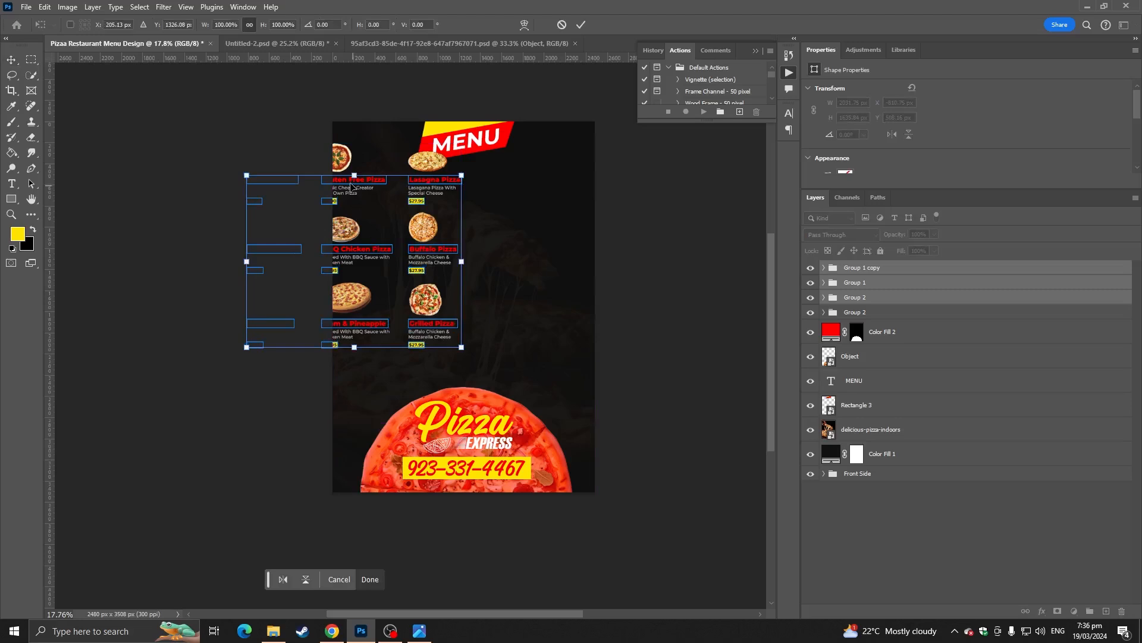
pyautogui.press('Return')
pyautogui.click(964, 530)
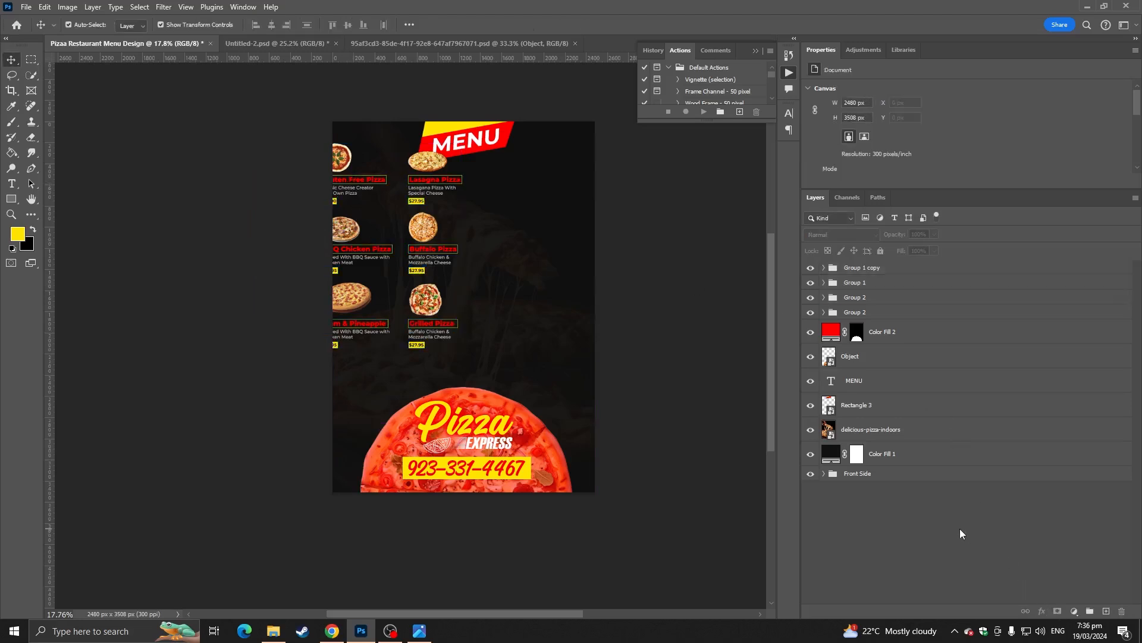
# Step: Group the three pizza item groups together and move the new group onto the page between the MENU banner and the pizza footer
pyautogui.click(870, 267)
pyautogui.keyDown('shift'); pyautogui.click(857, 297); pyautogui.keyUp('shift')
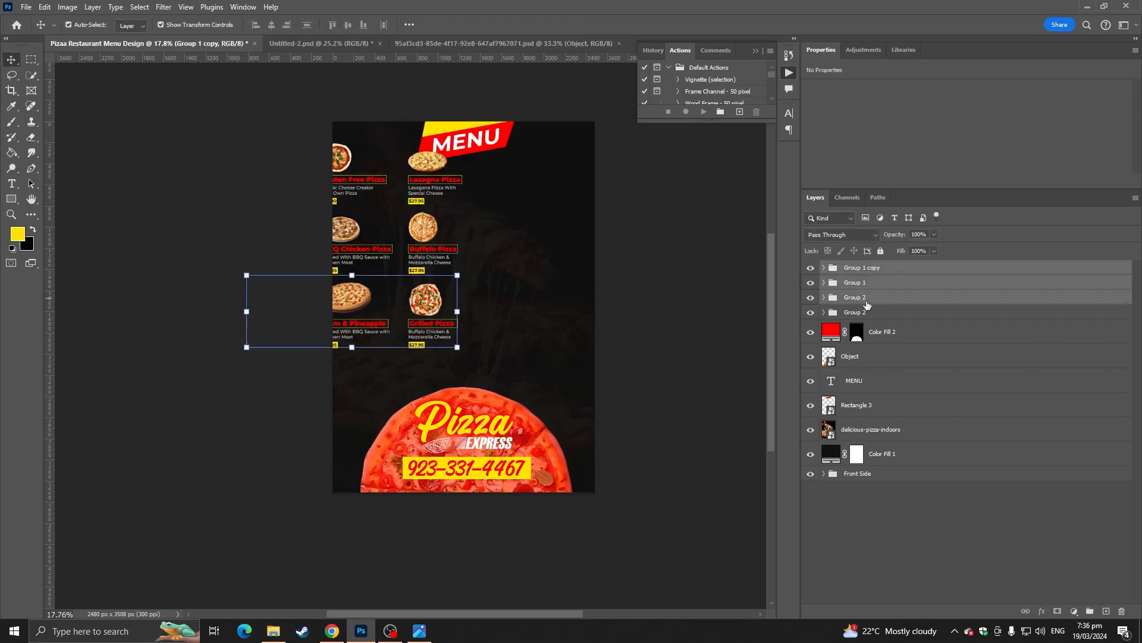
pyautogui.click(1089, 610)
pyautogui.hotkey('ctrl', 't')
pyautogui.moveTo(429, 236); pyautogui.dragTo(544, 265)
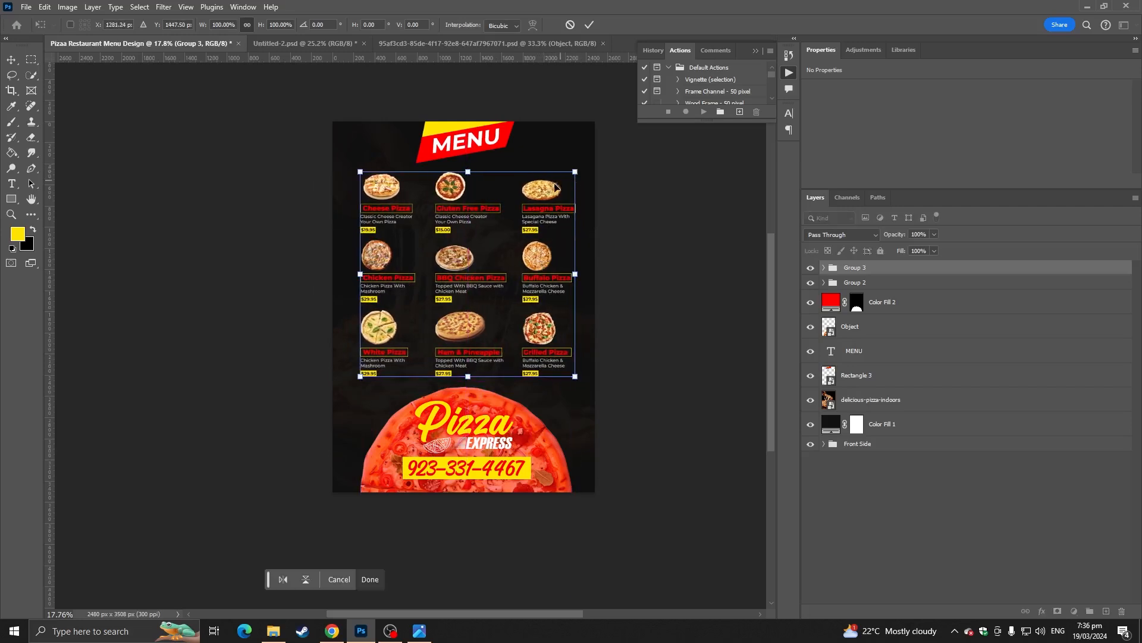
pyautogui.press('Return')
# Step: Enlarge the grouped pizza items to about 103% and centre them horizontally on the menu page
pyautogui.moveTo(548, 192); pyautogui.dragTo(577, 169)
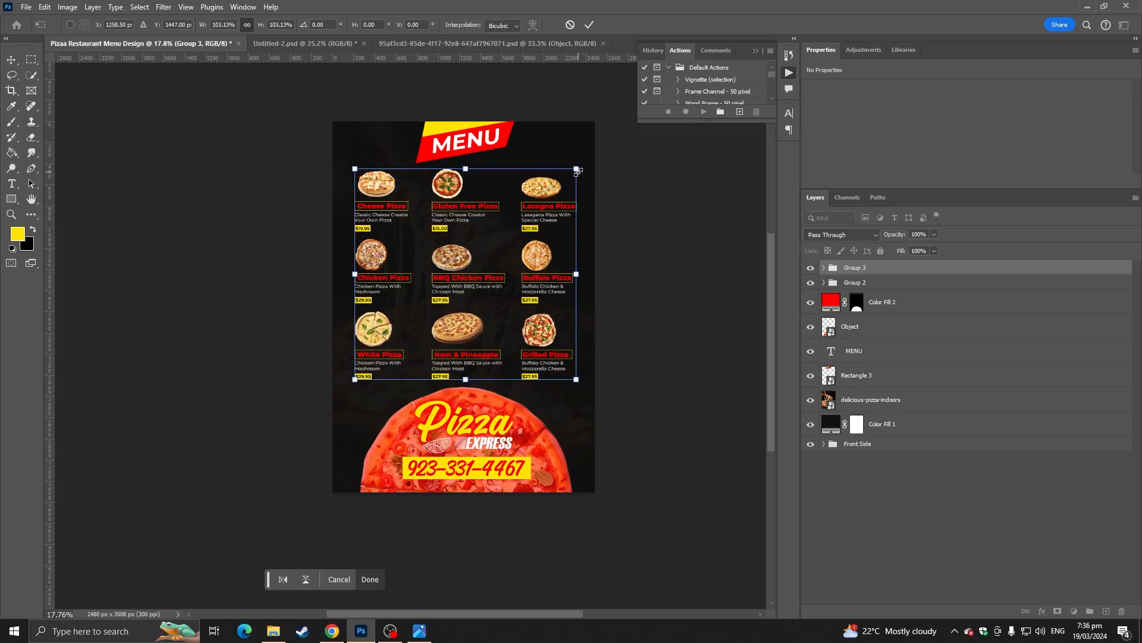
pyautogui.press('Return')
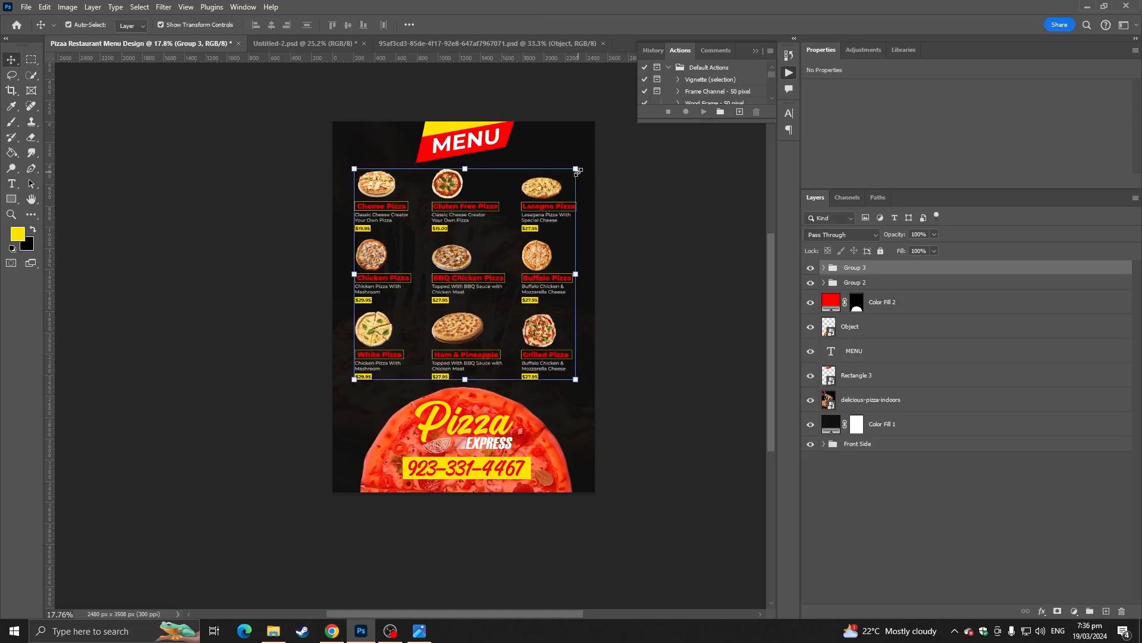
pyautogui.click(684, 243)
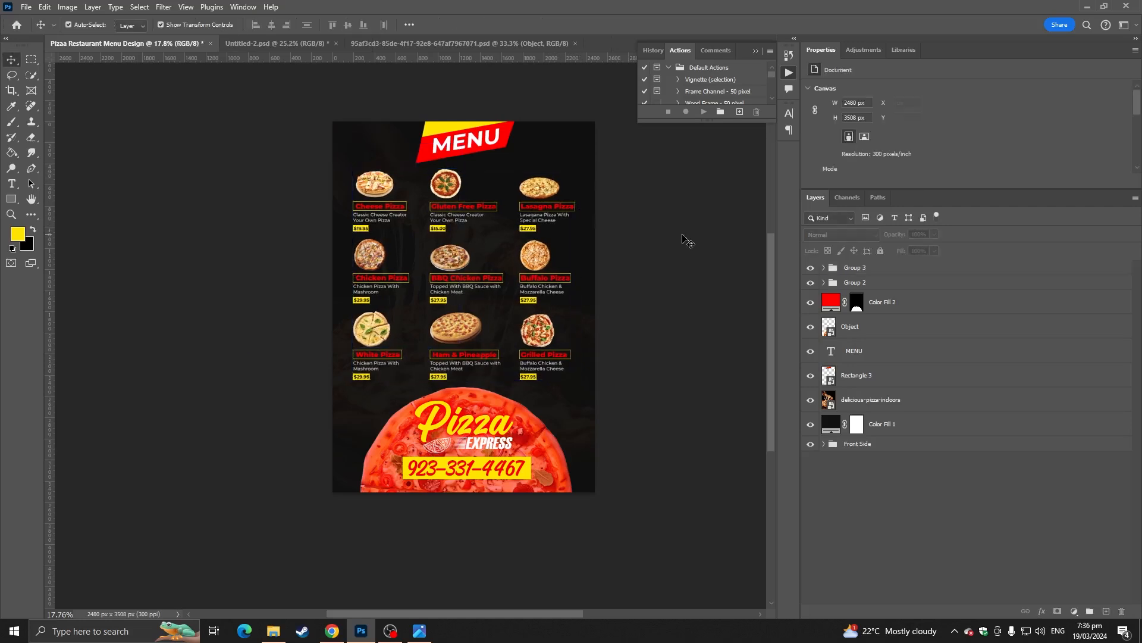
pyautogui.scroll(3, 613, 250)
pyautogui.scroll(-2, 503, 189)
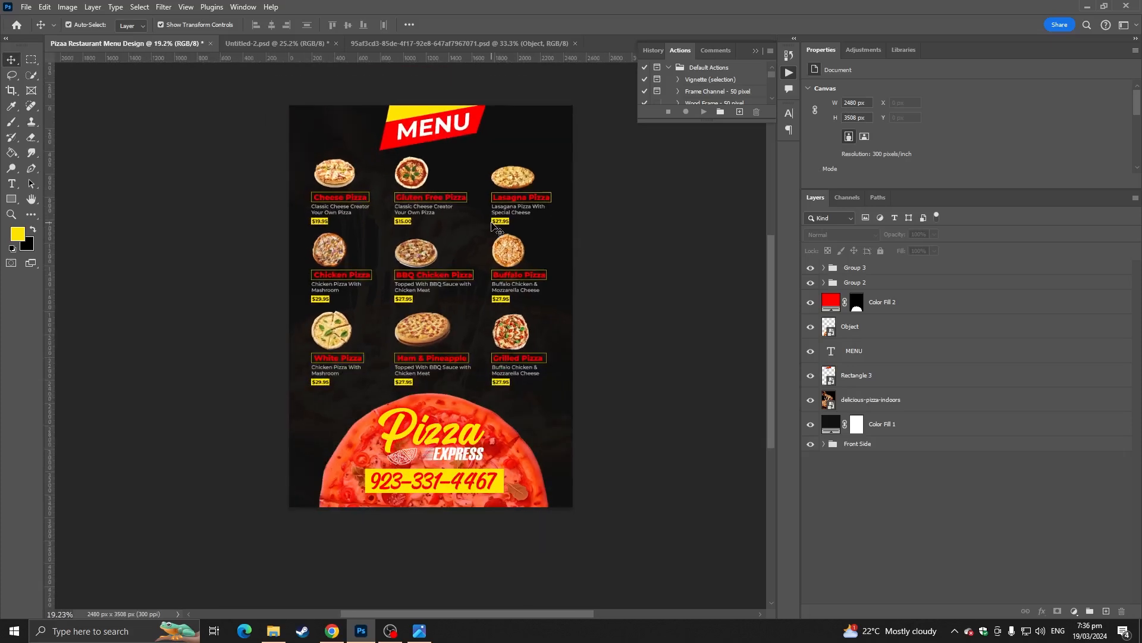
pyautogui.scroll(1, 493, 225)
pyautogui.scroll(-1, 496, 238)
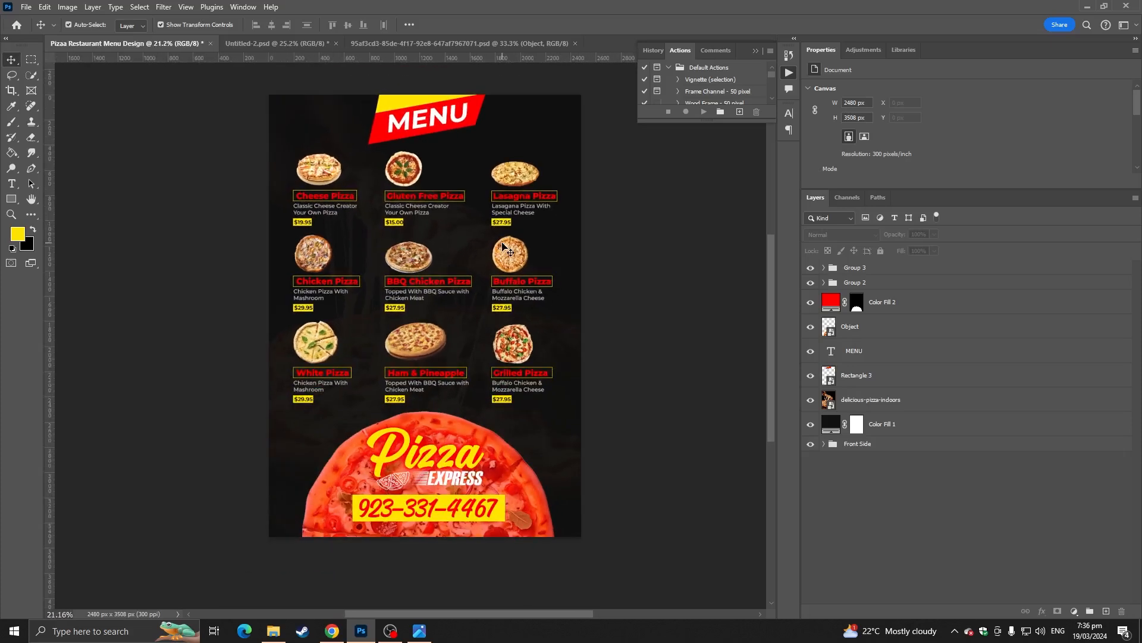